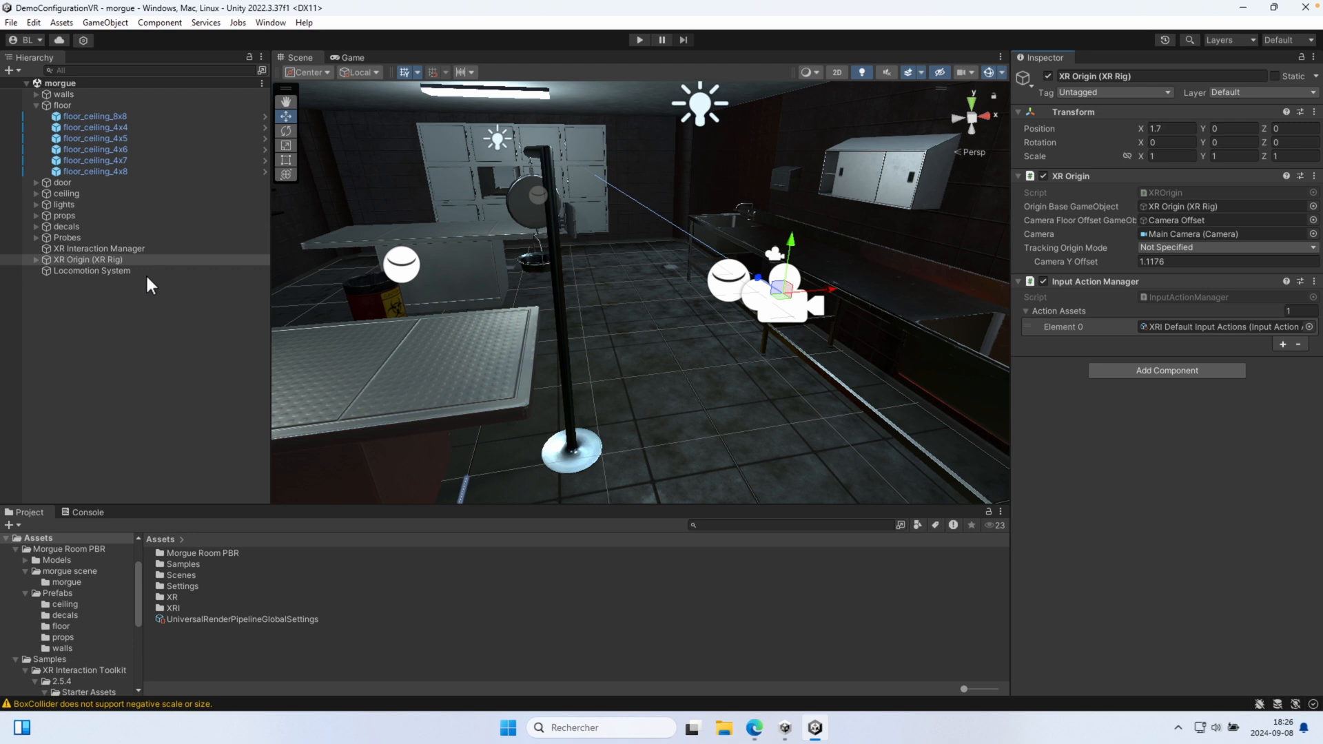
Inspect the Locomotion System and the floor's Teleportation Area settings, switching the Teleportation Area component on and back off
left_click(104, 271)
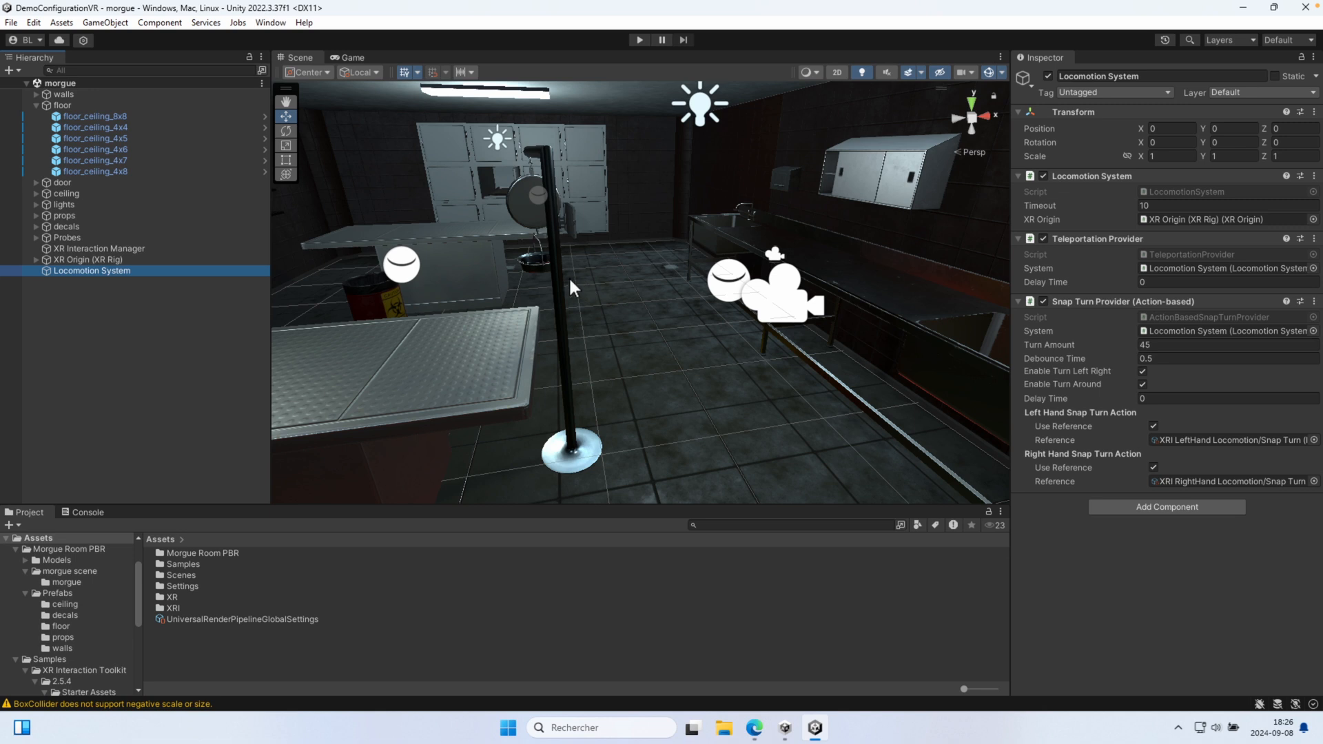
left_click(78, 105)
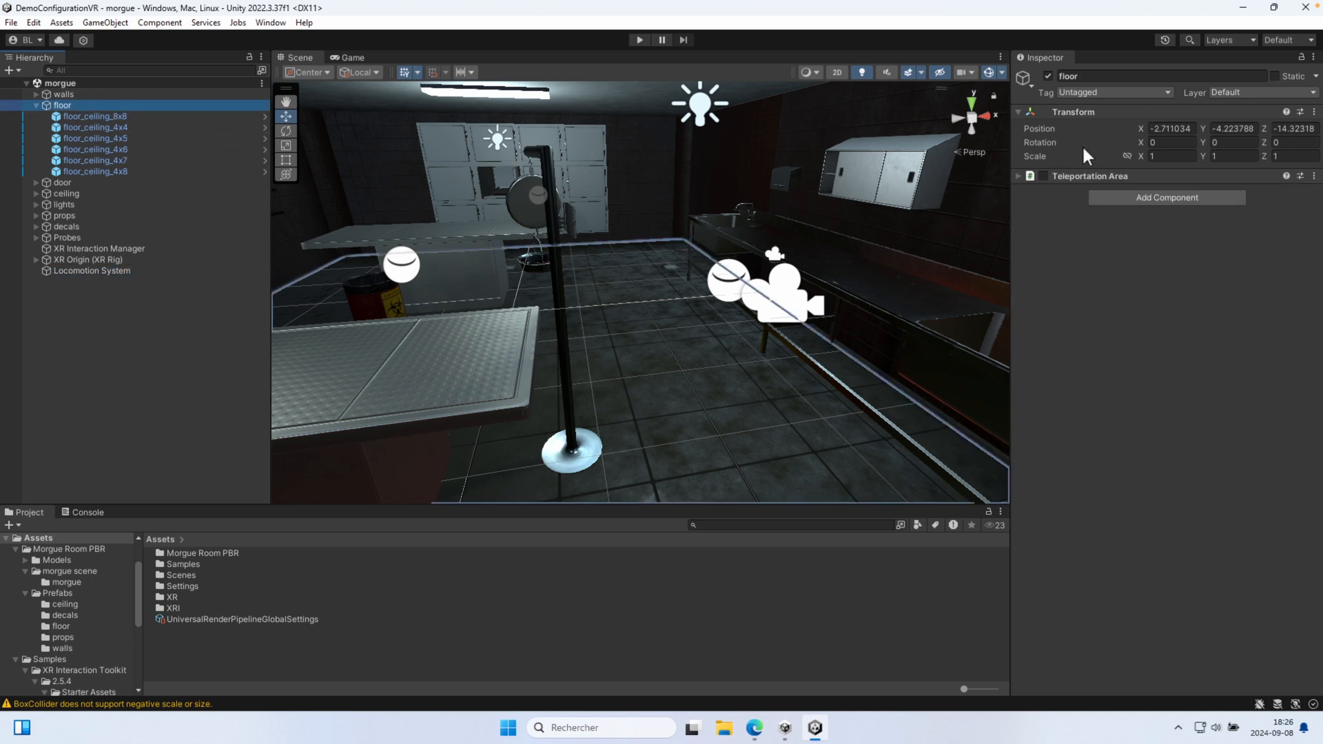
left_click(1041, 175)
left_click(1017, 176)
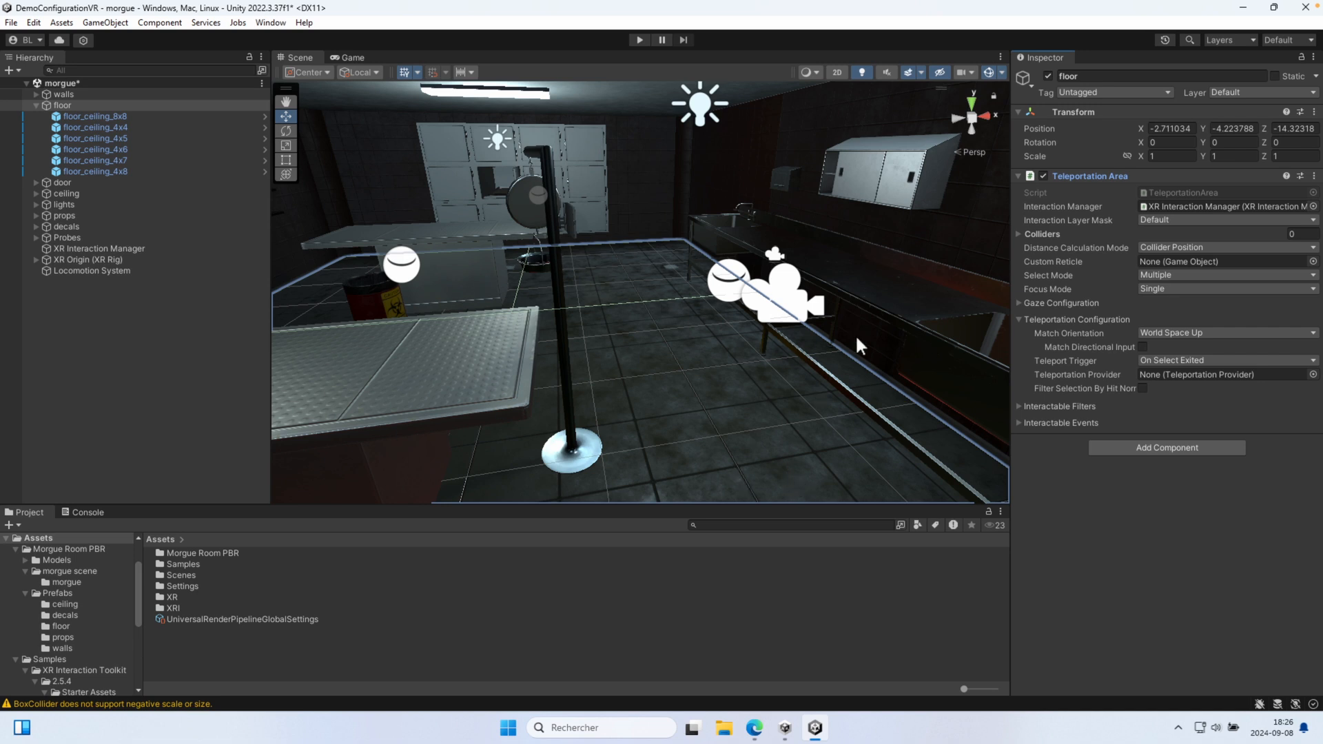
left_click(1043, 176)
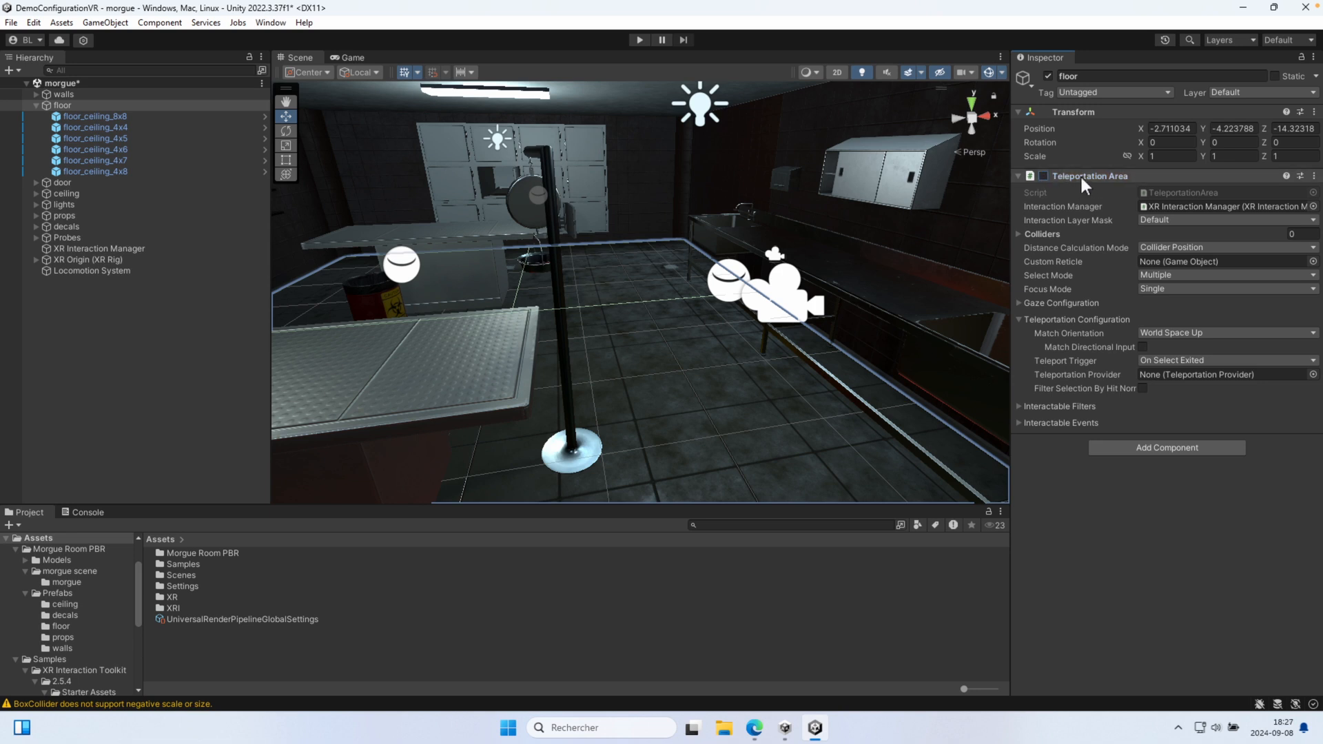
left_click(1019, 176)
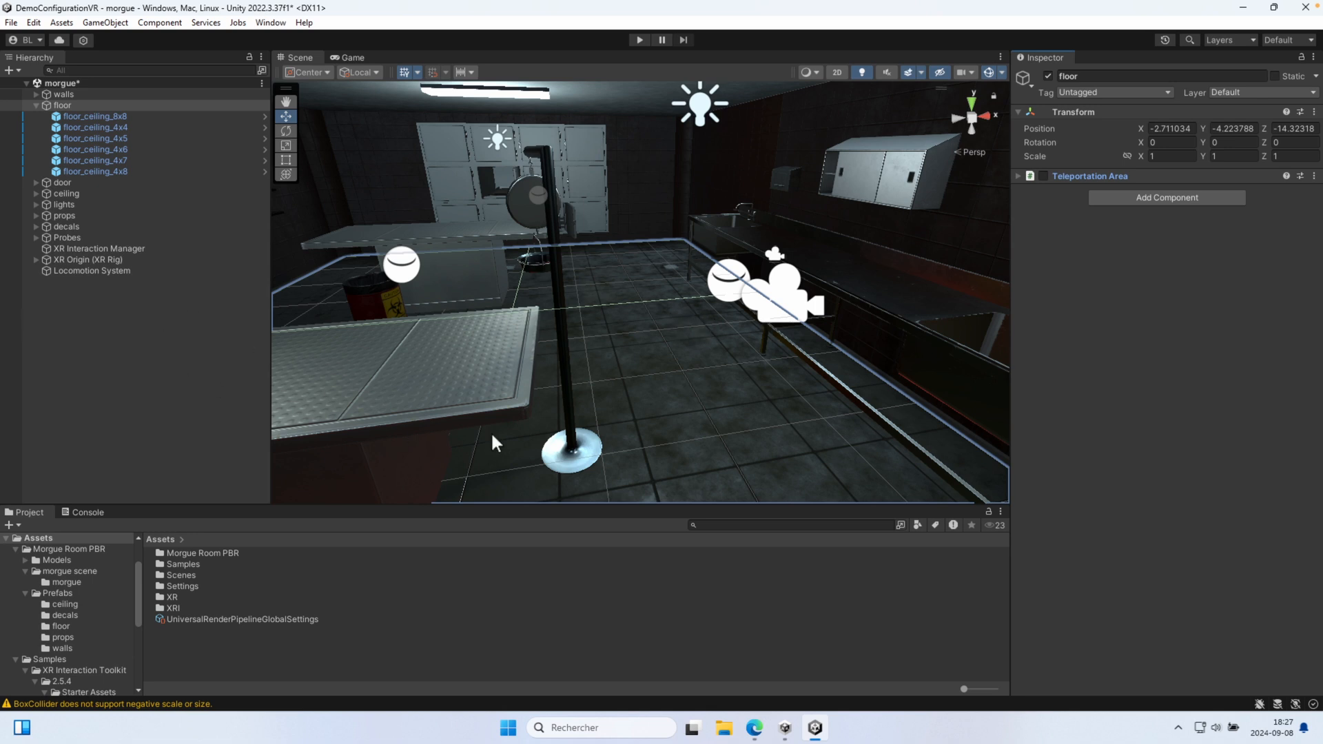
Create a cylinder at the scene's root level and name it TeleportationAnchor
right_click(65, 303)
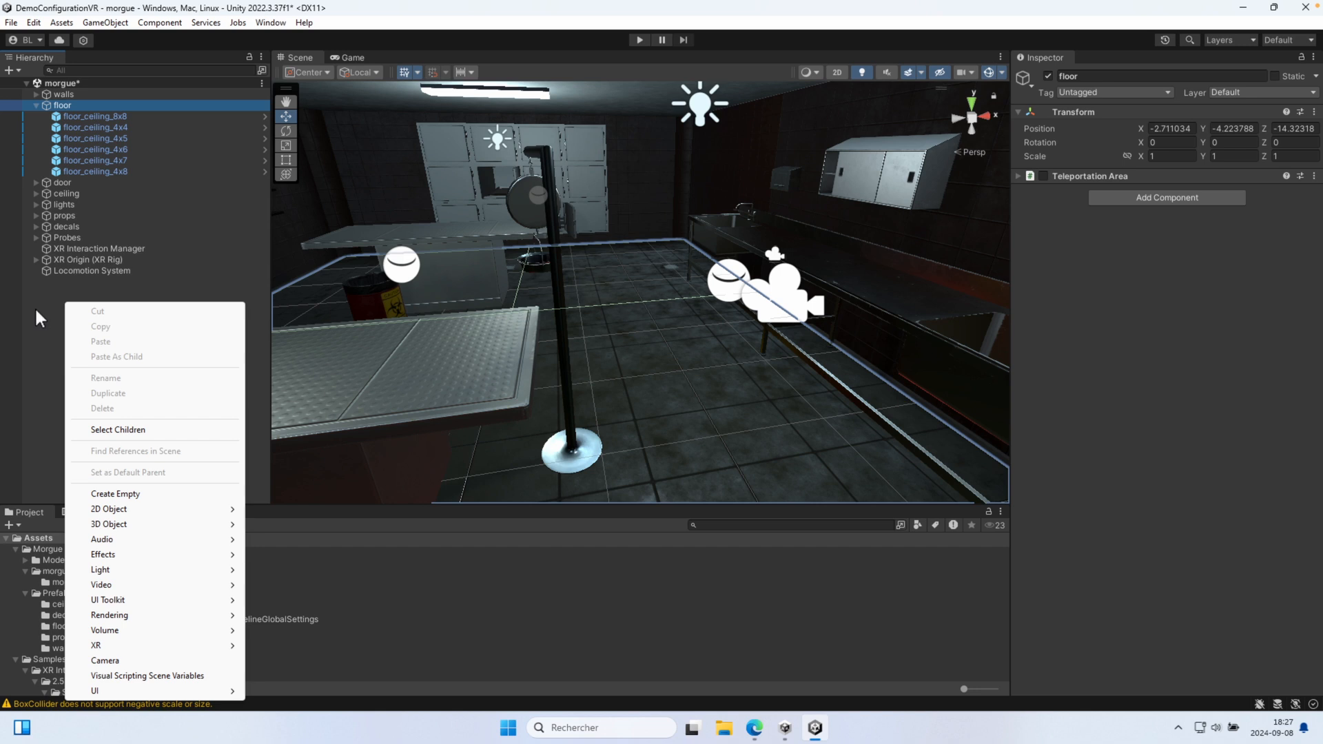
mouse_move(158, 525)
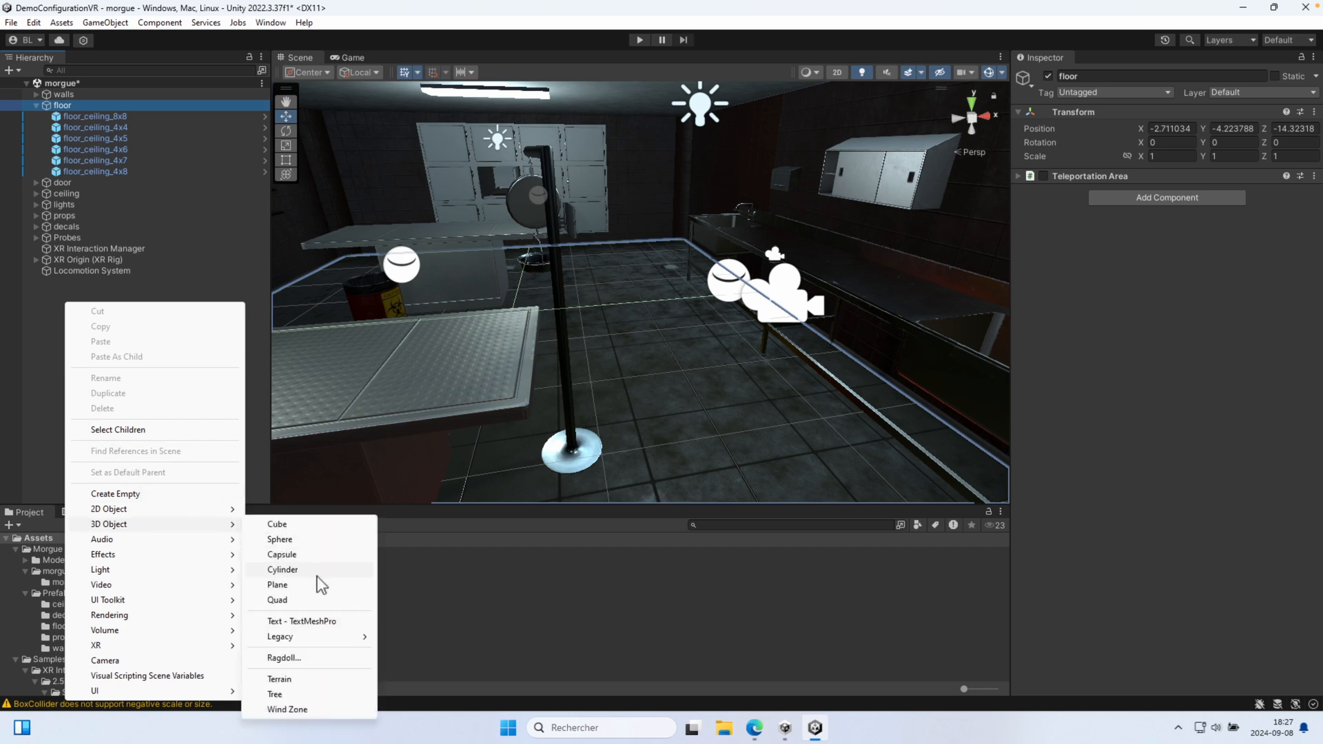
left_click(282, 569)
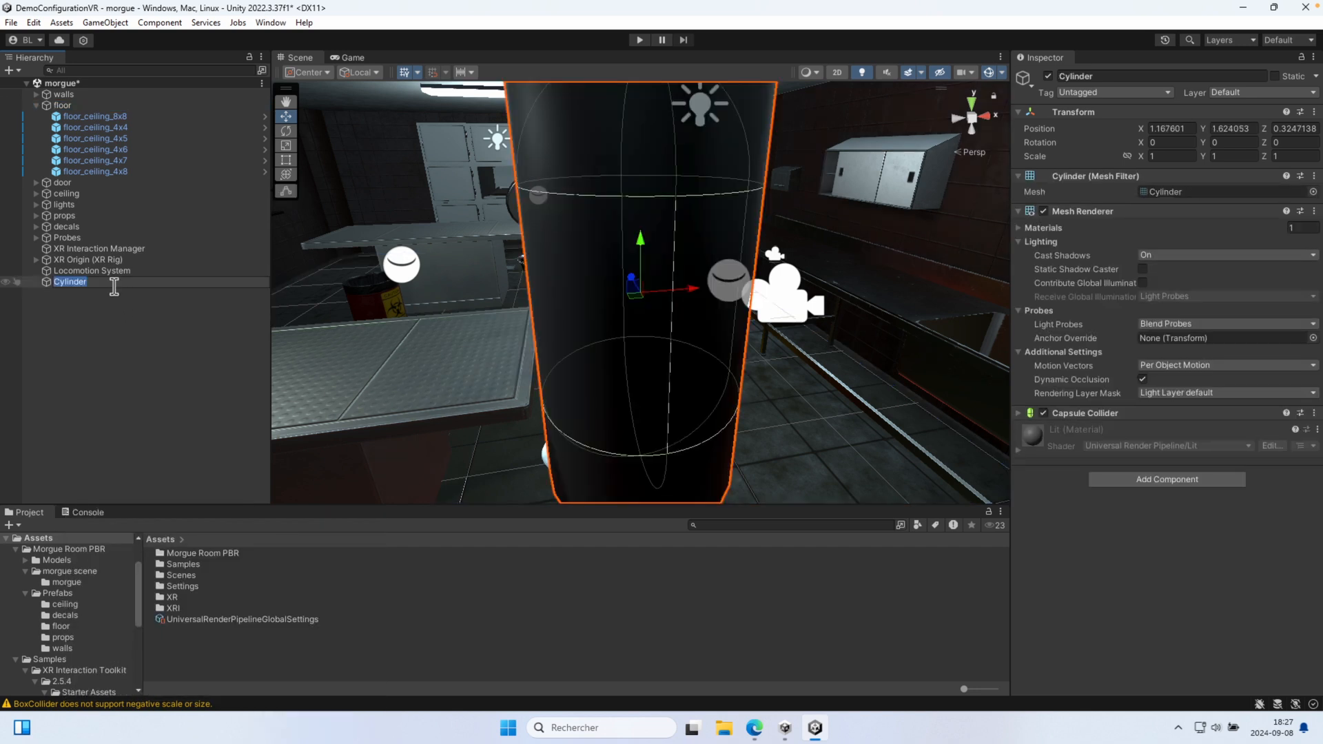
type("TeleportationAncho")
key("Return")
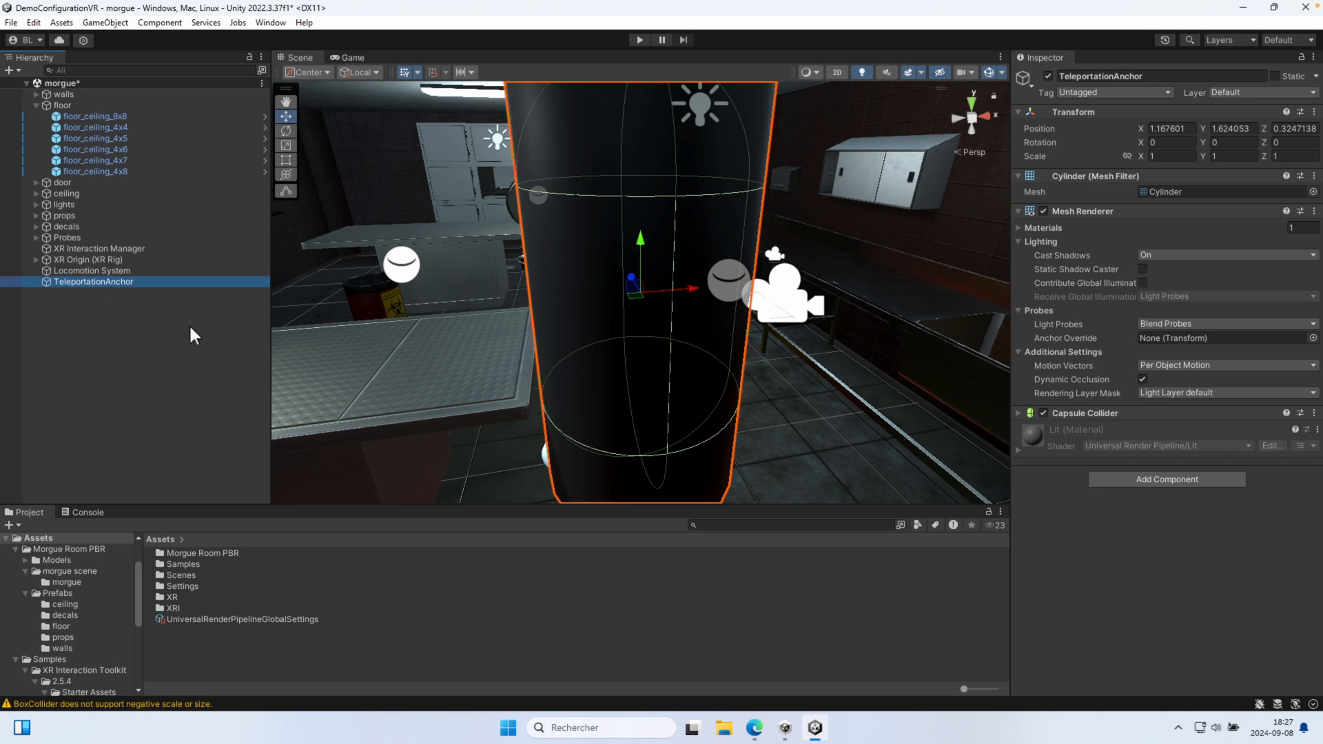
Scale the TeleportationAnchor cylinder uniformly to 0.5 with constrained proportions
scroll(584, 343, "down", 5)
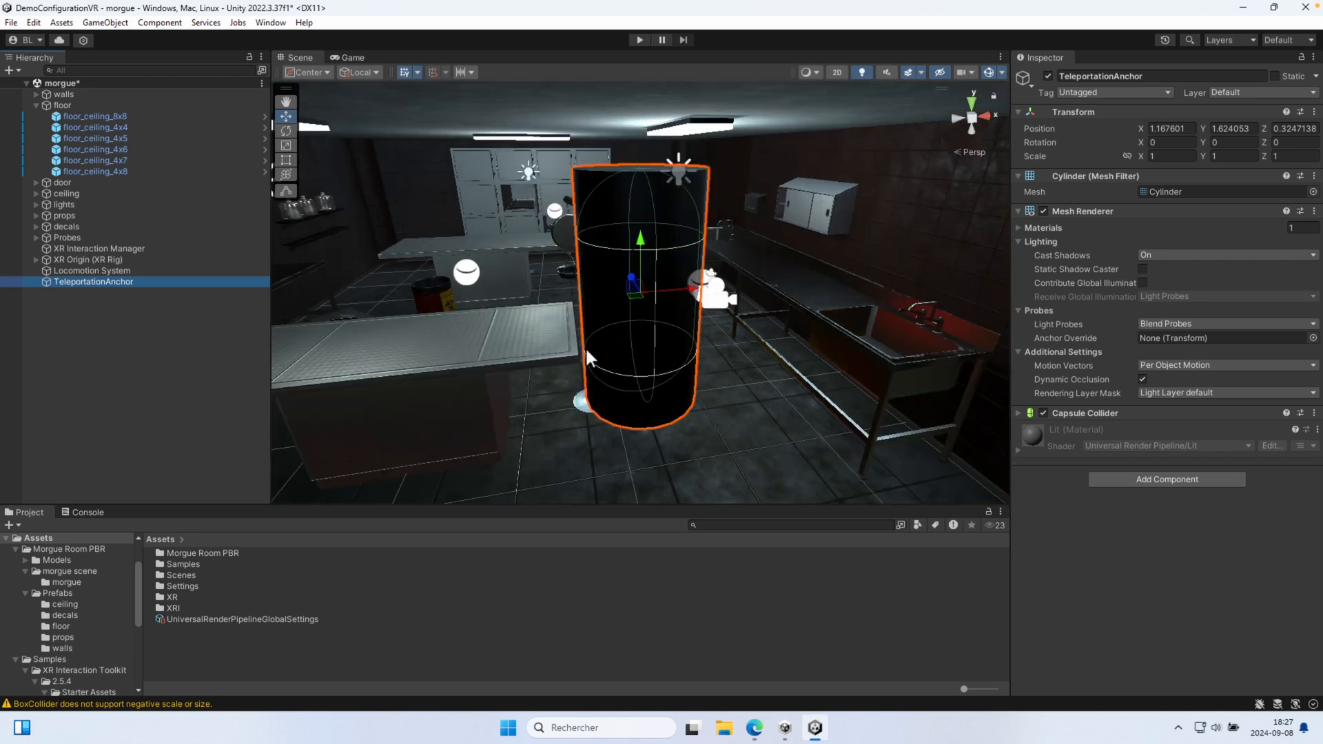
left_click_drag(585, 346, 647, 339, "alt")
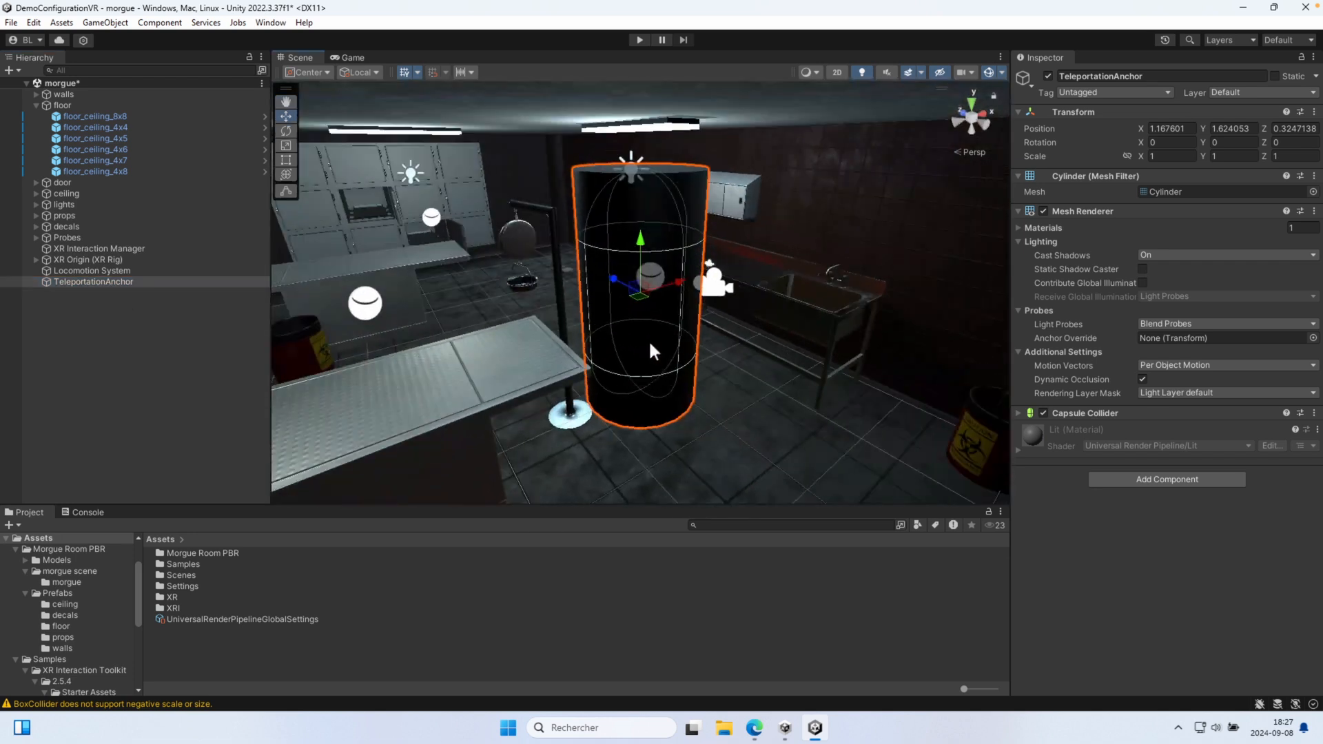
left_click(1177, 156)
type("0")
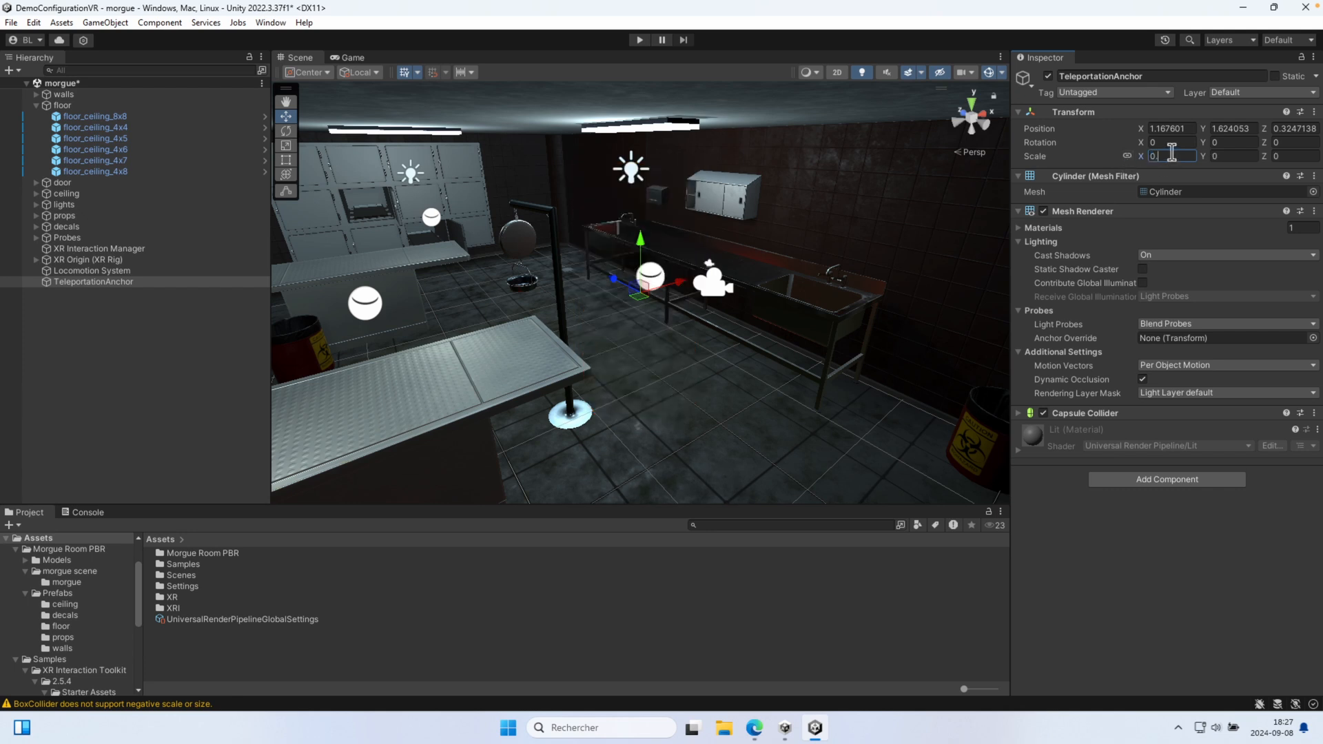
type(".5")
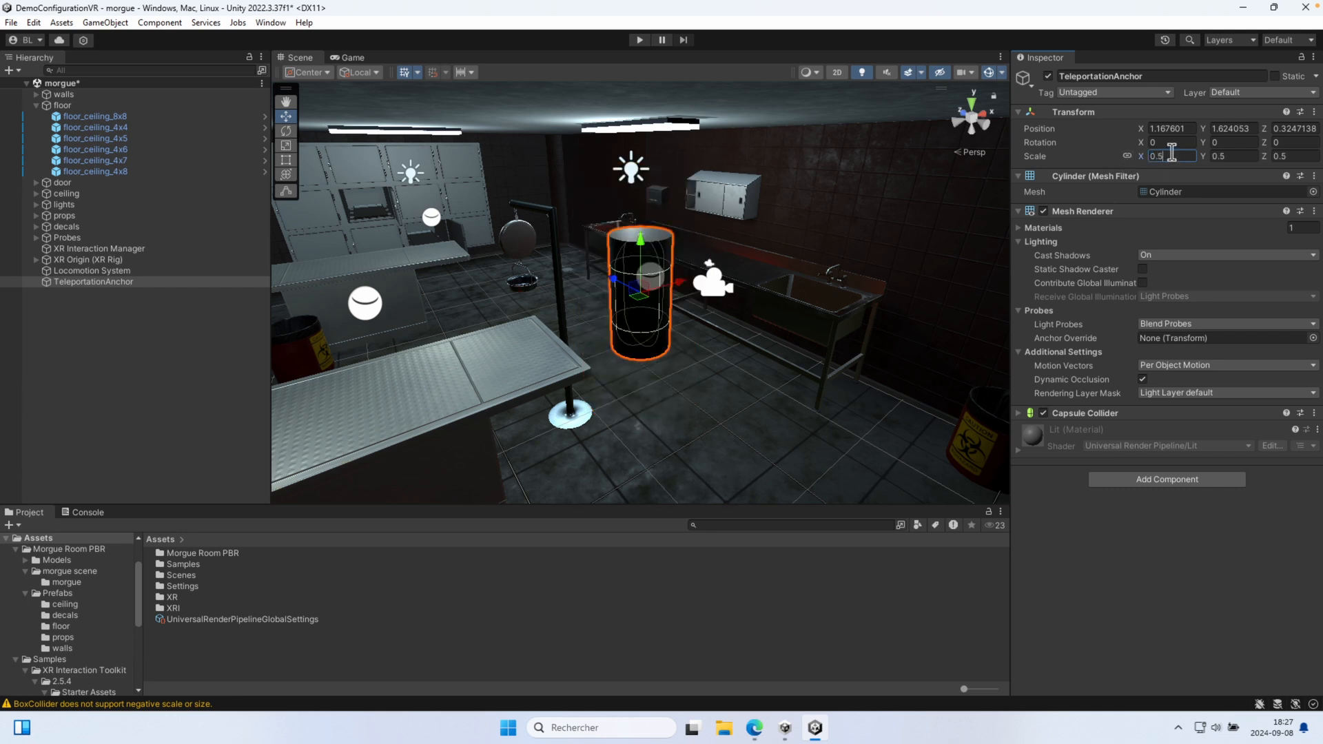
Unlink the scale proportions and flatten the cylinder into a thin disc with a Y scale of about 0.02
left_click(1125, 155)
key("r")
left_click_drag(640, 241, 642, 293)
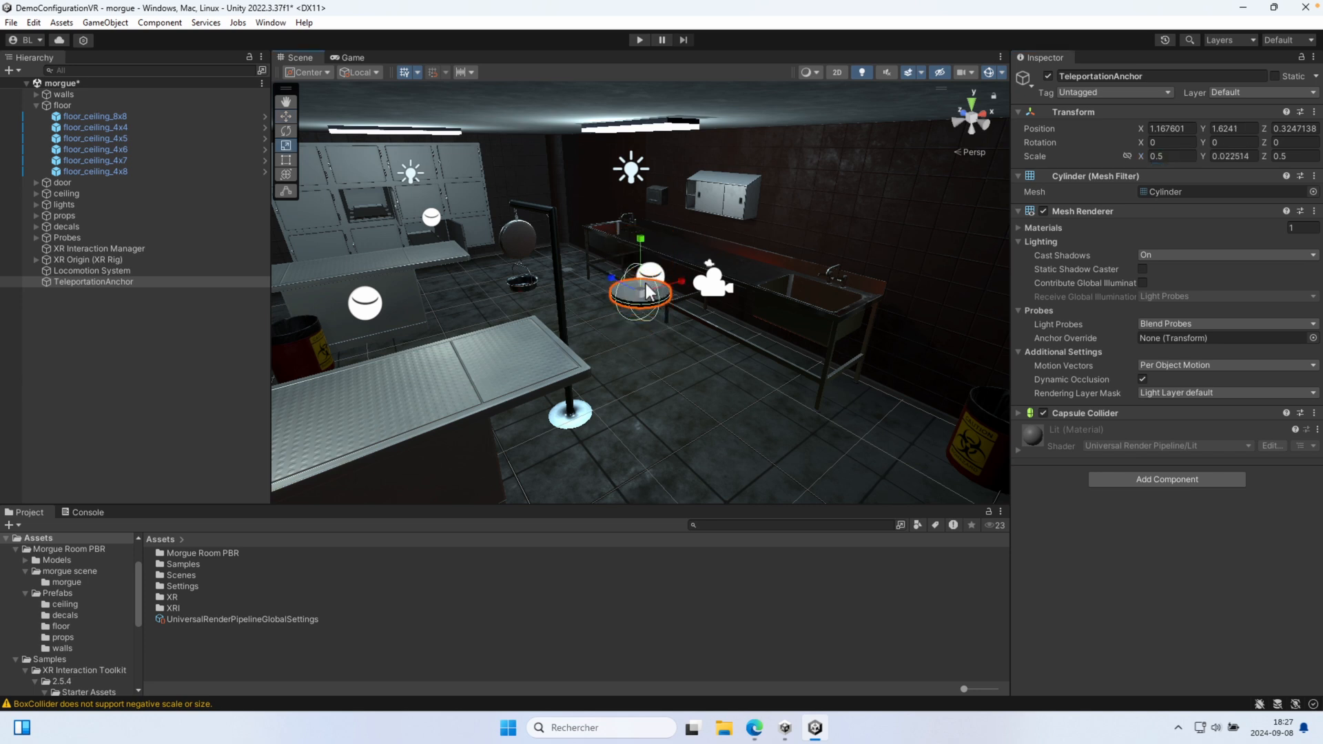
Lower the disc vertically onto the floor, to a Y position of about -0.003
scroll(637, 325, "up", 3)
scroll(636, 323, "up", 3)
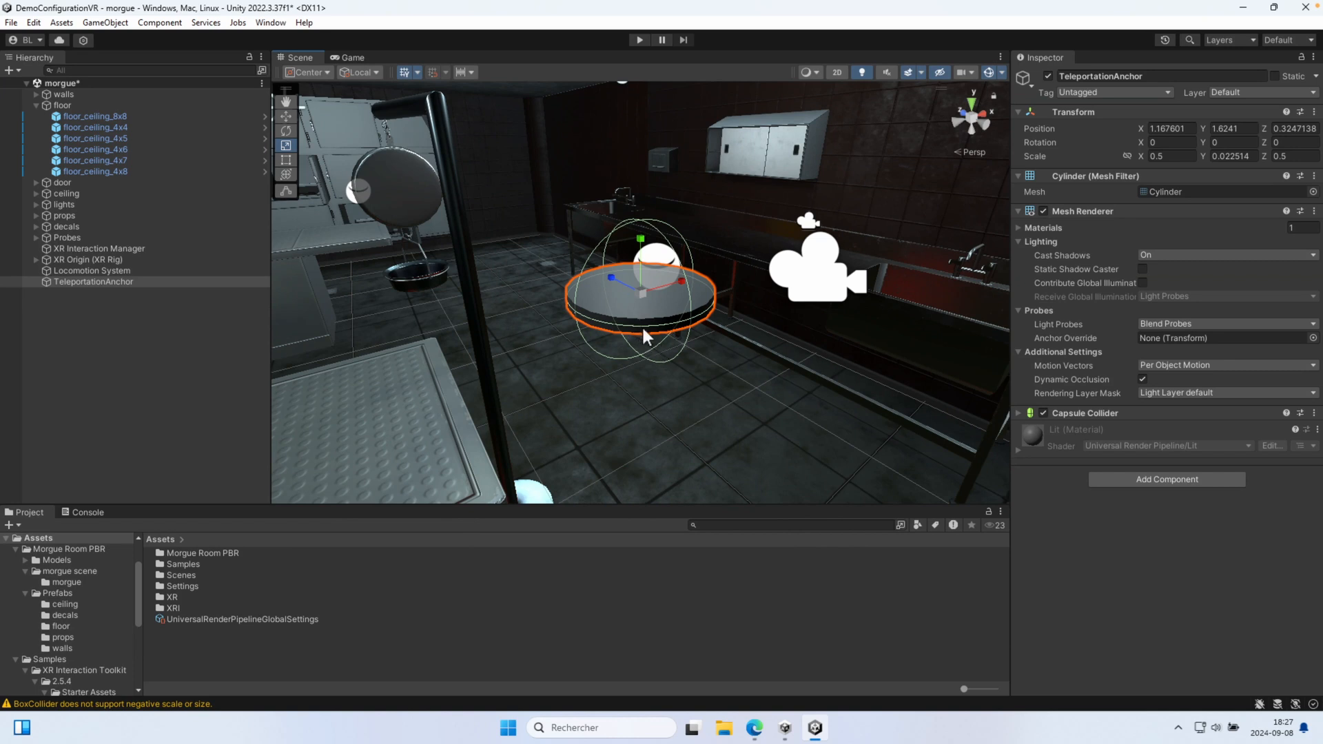
key("w")
left_click_drag(640, 252, 672, 473)
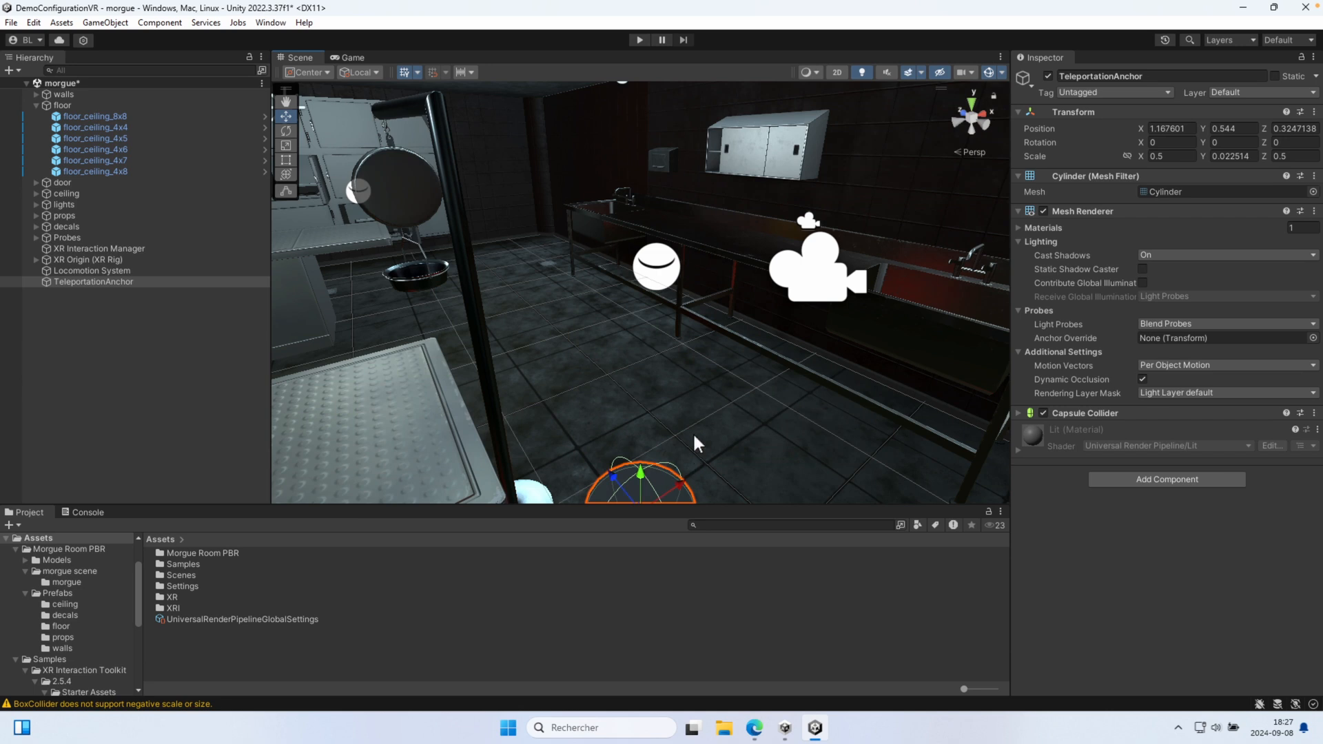
key("f")
left_click_drag(554, 197, 583, 308)
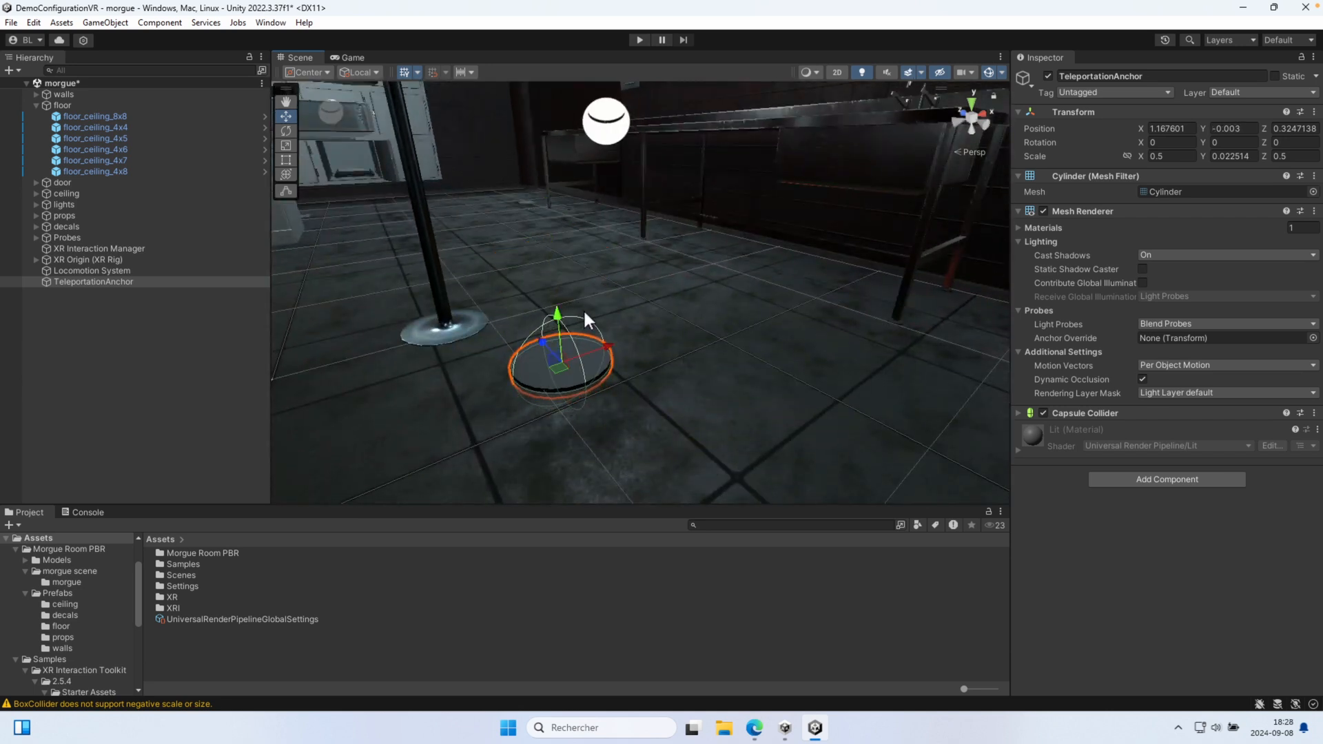
Using a top view, move the disc across the floor beside the far end of the sink counter, at about X 2.35, Z 4.25
left_click(971, 102)
left_click(974, 147)
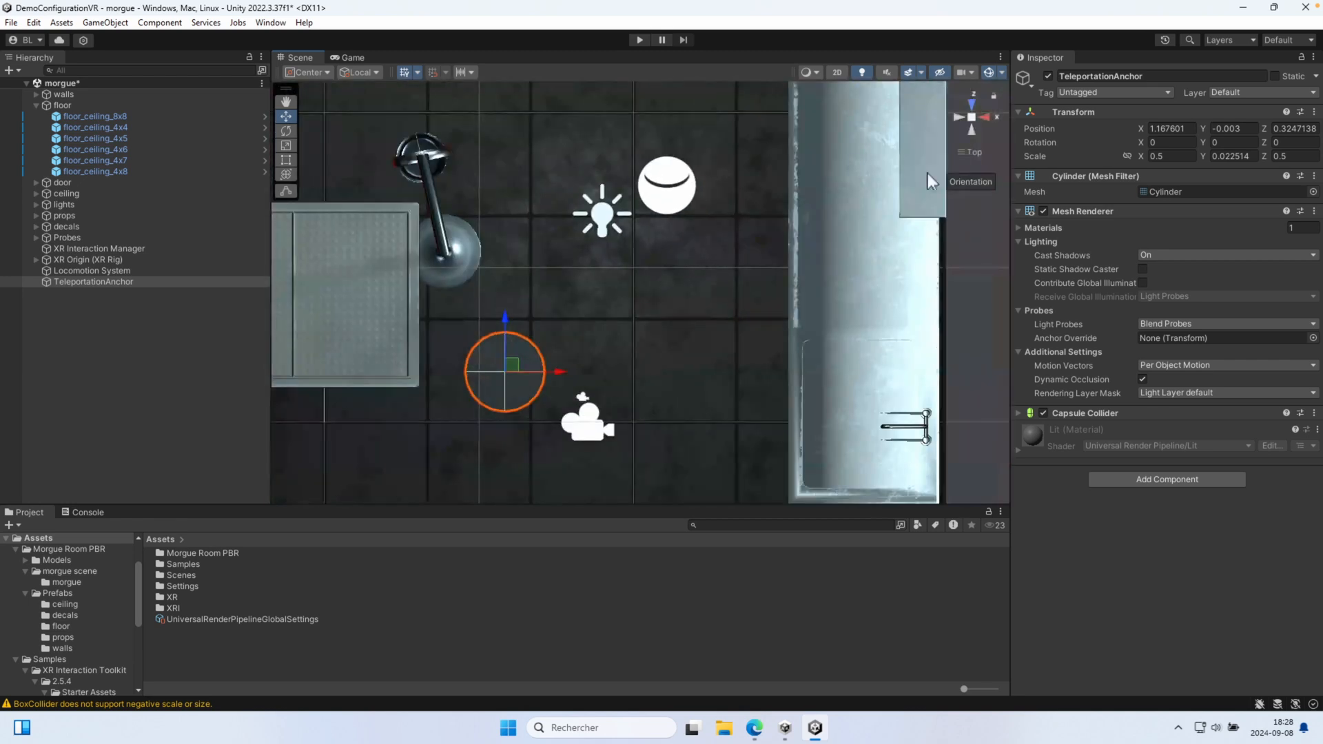
scroll(582, 248, "down", 10)
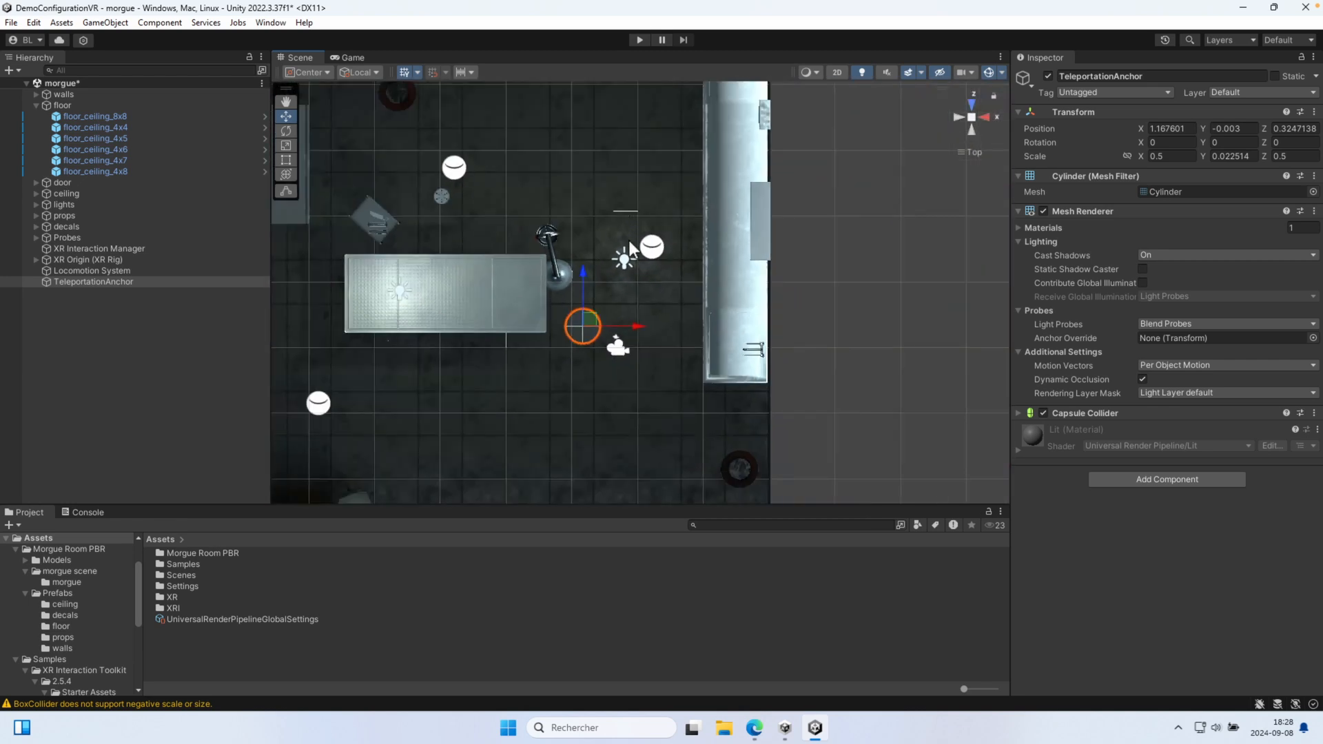
middle_click_drag(616, 222, 612, 313)
left_click_drag(588, 411, 668, 154)
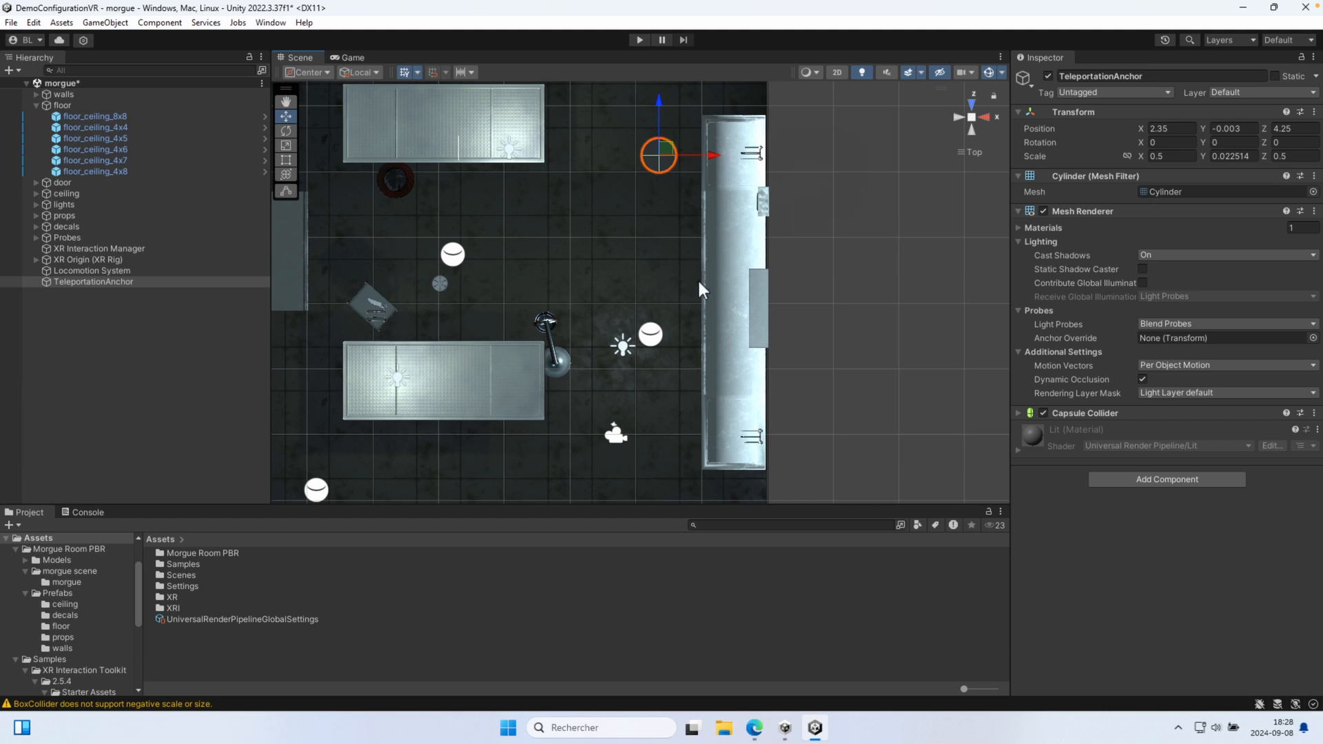
left_click_drag(636, 283, 724, 93)
left_click(672, 164)
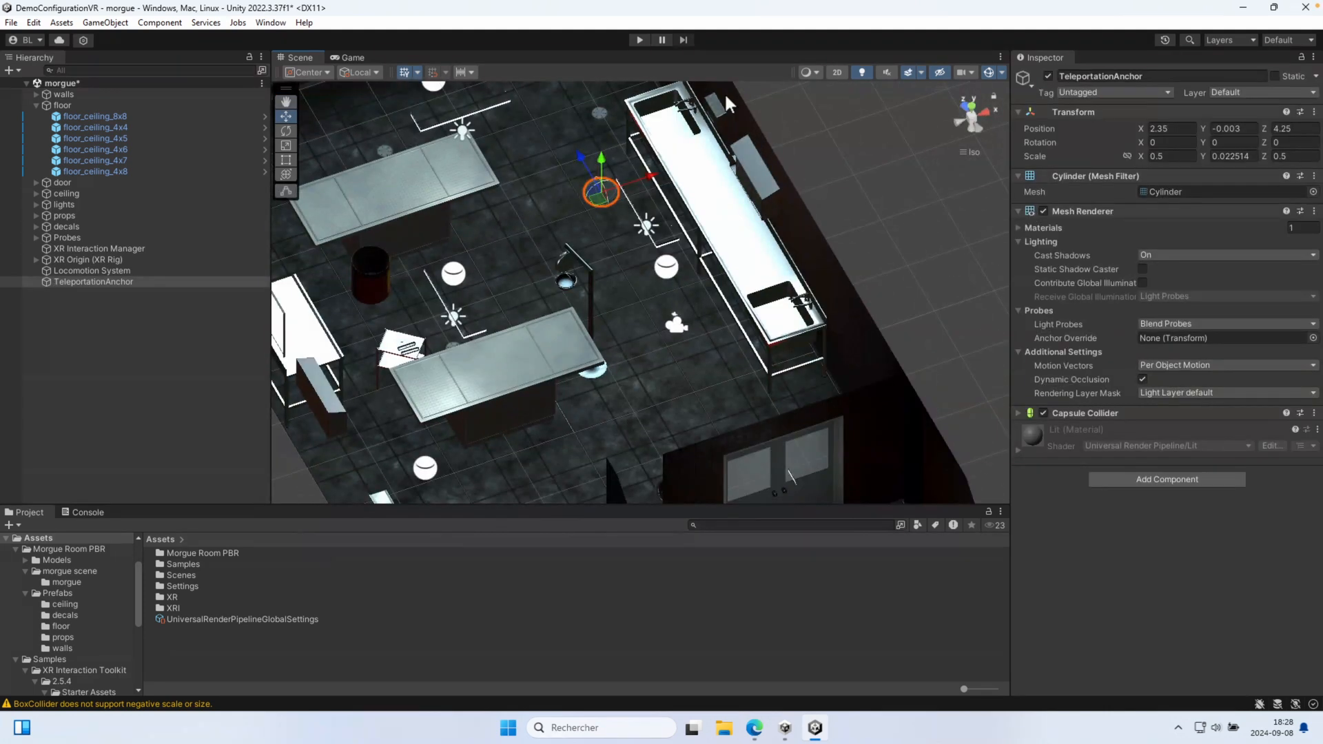
key("f")
left_click(965, 153)
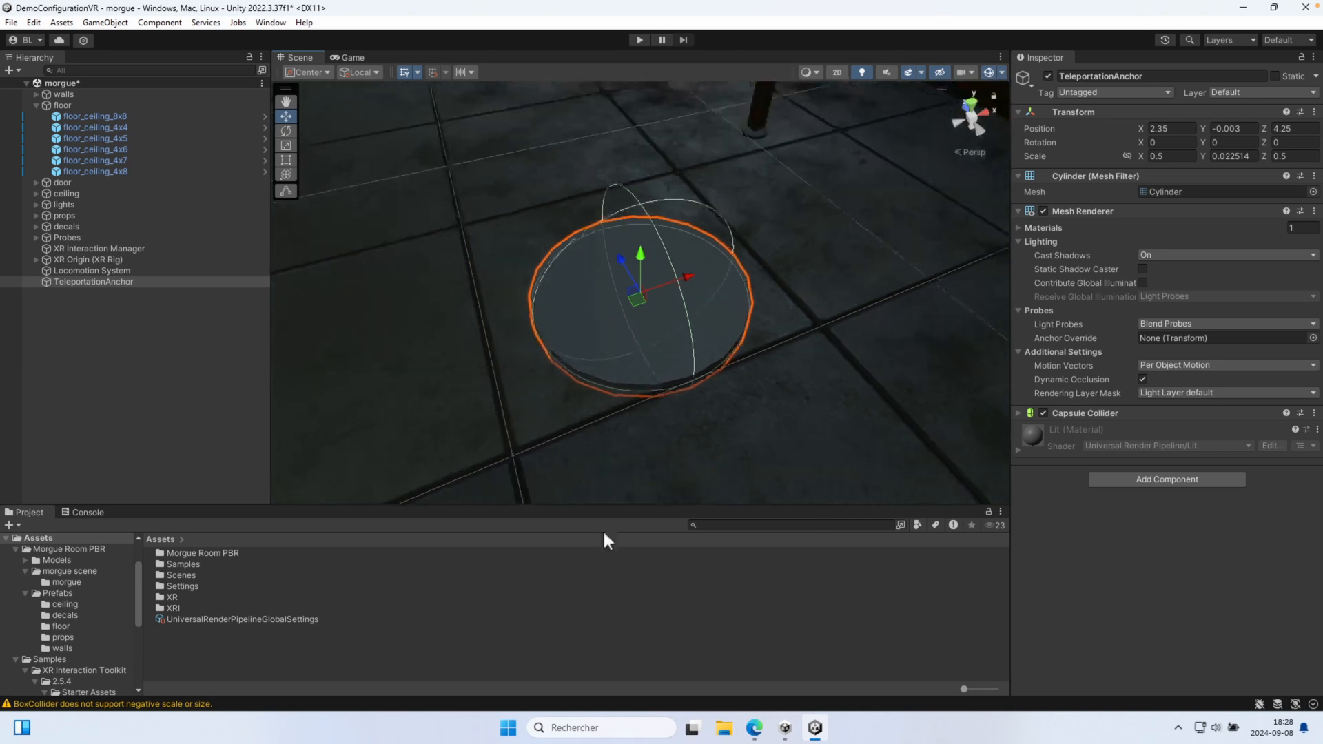
Create a folder named Materials in the project's Assets folder
left_click(159, 569)
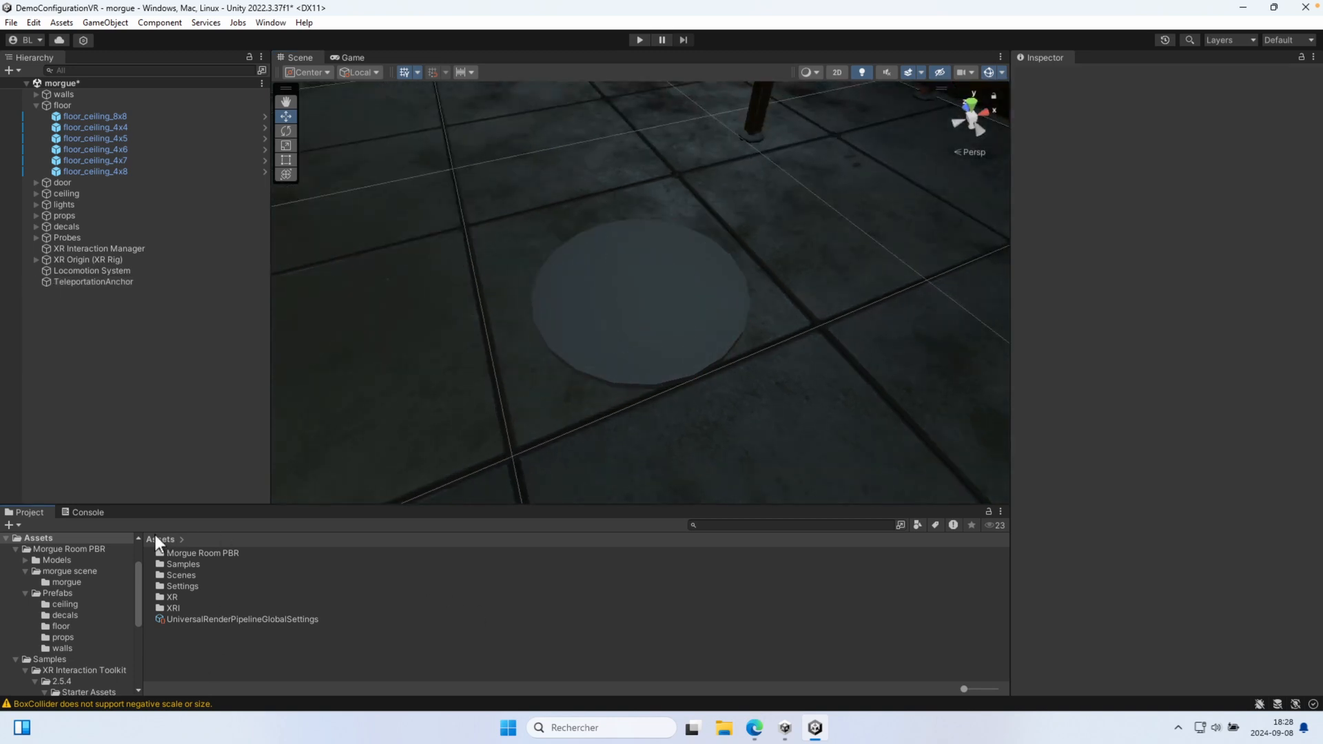
right_click(166, 646)
mouse_move(262, 233)
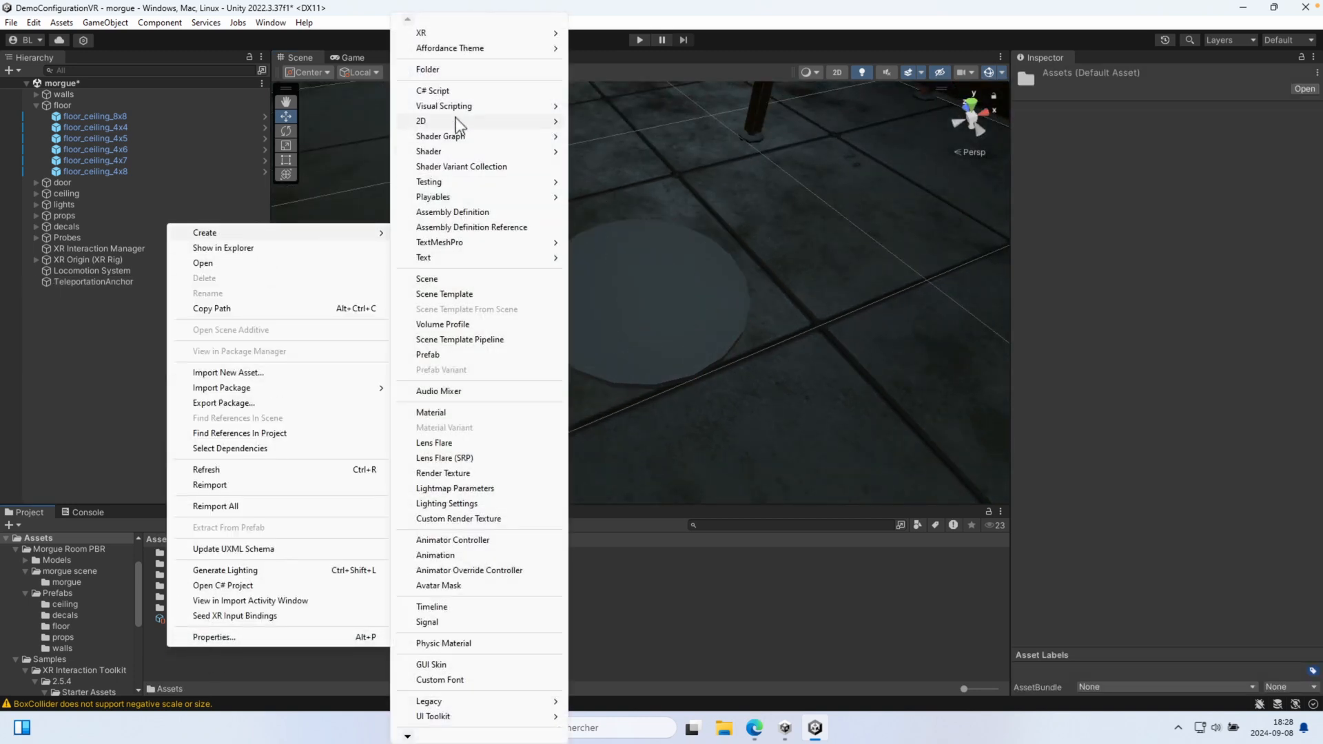
left_click(481, 77)
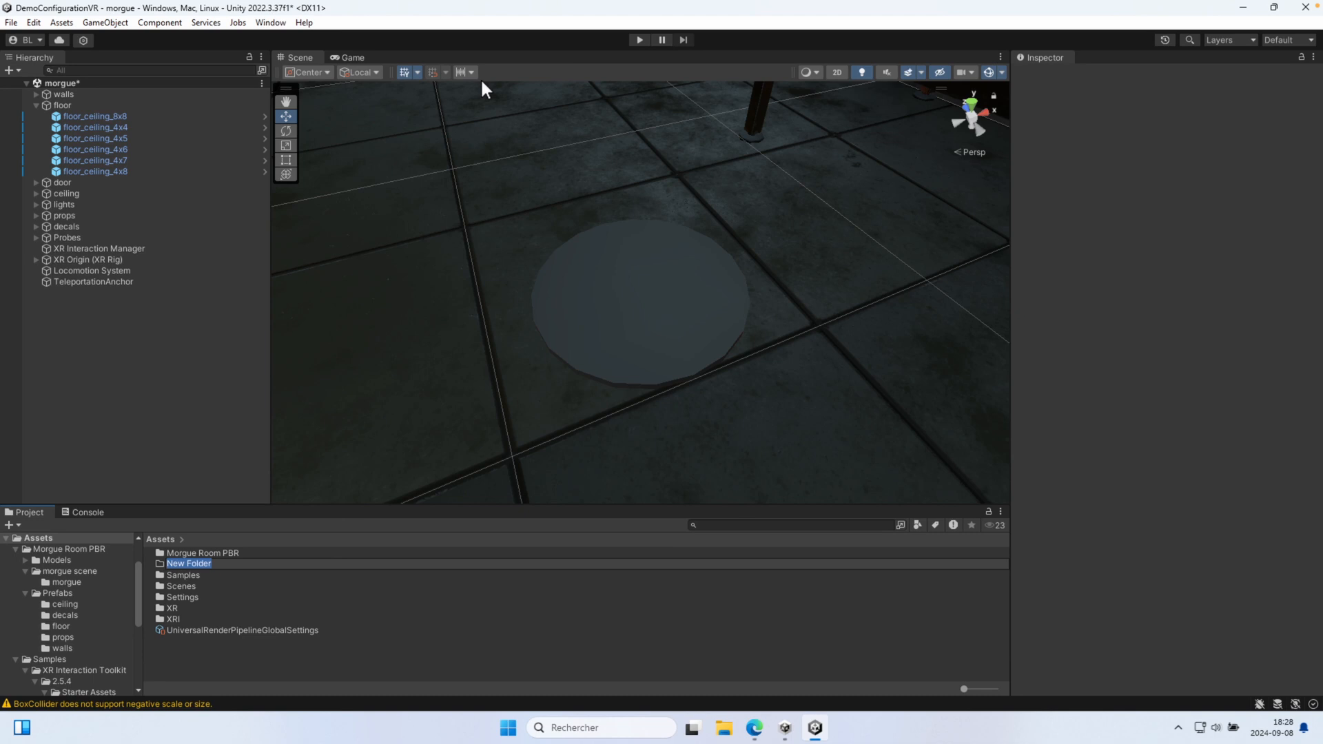
type("Materials")
key("Return")
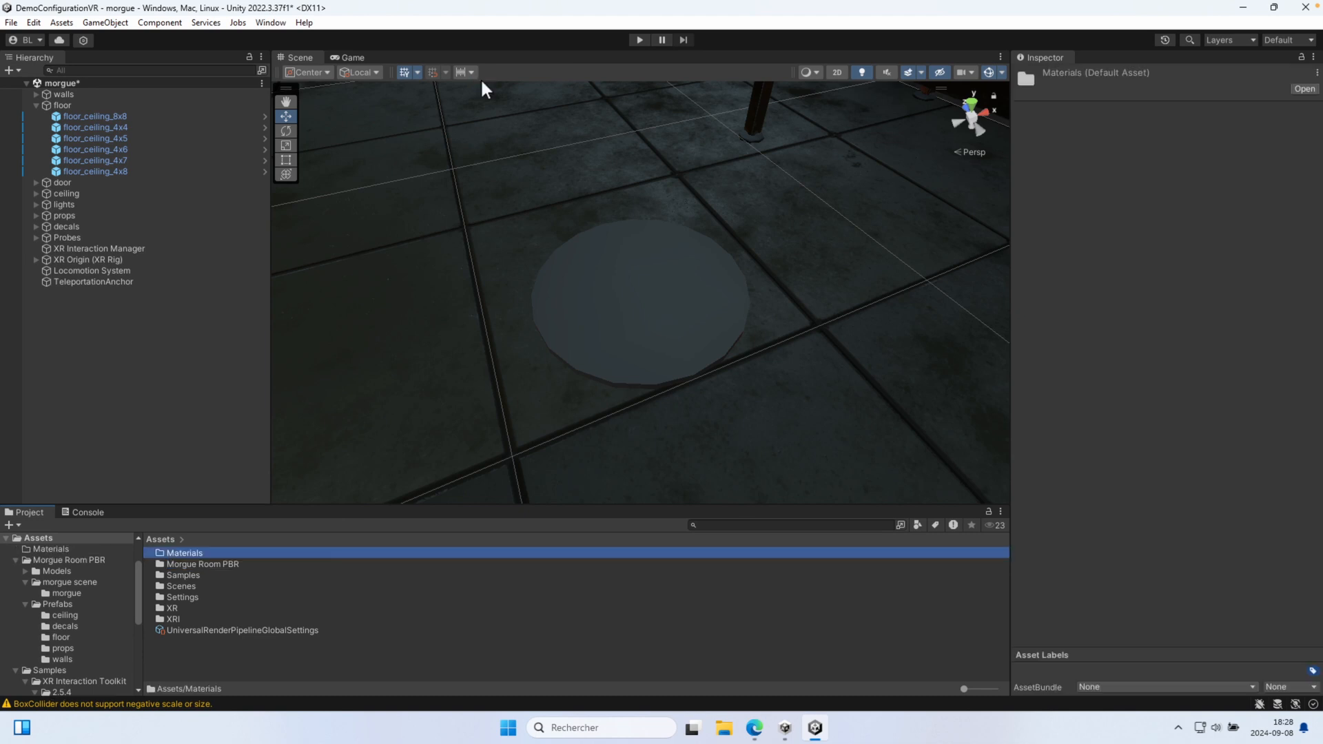
Create a material named TeleportaionAnchor inside the Materials folder
double_click(180, 553)
right_click(226, 558)
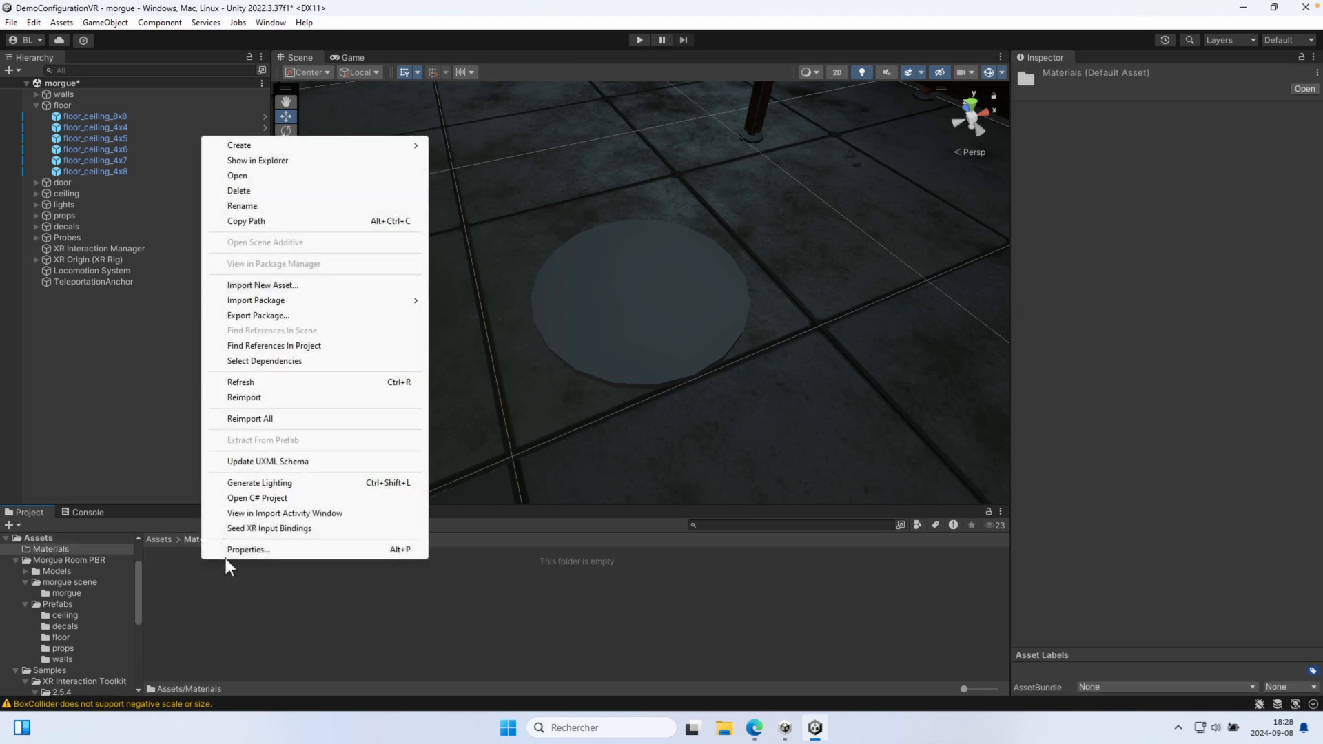
mouse_move(282, 141)
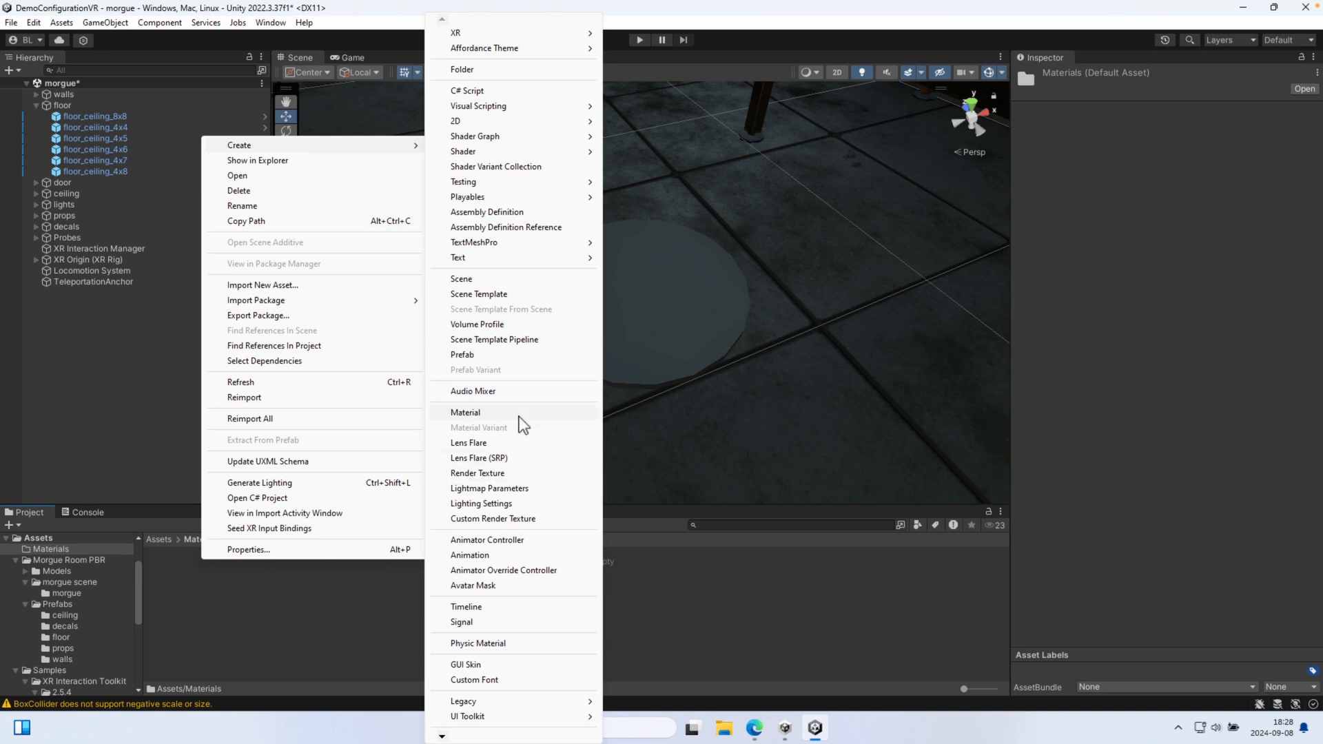
left_click(517, 413)
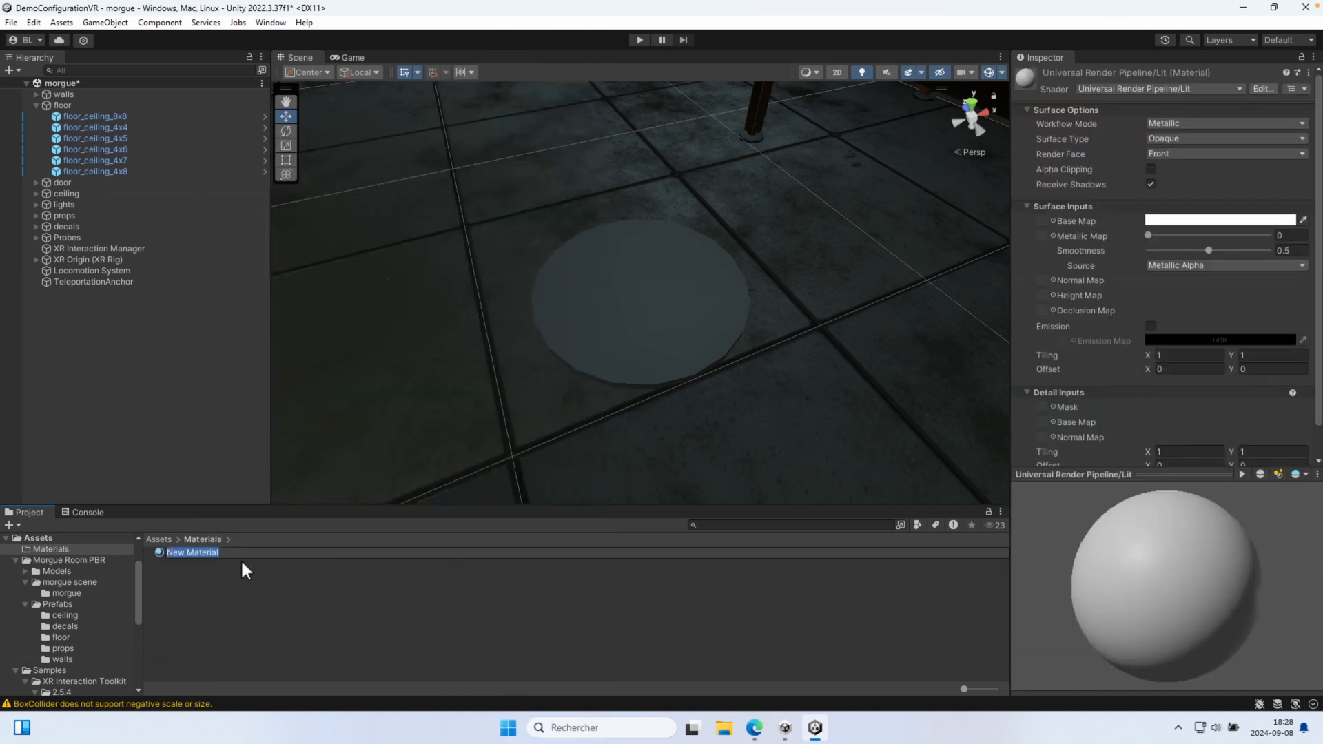
type("TeleportaionAnchor")
key("Return")
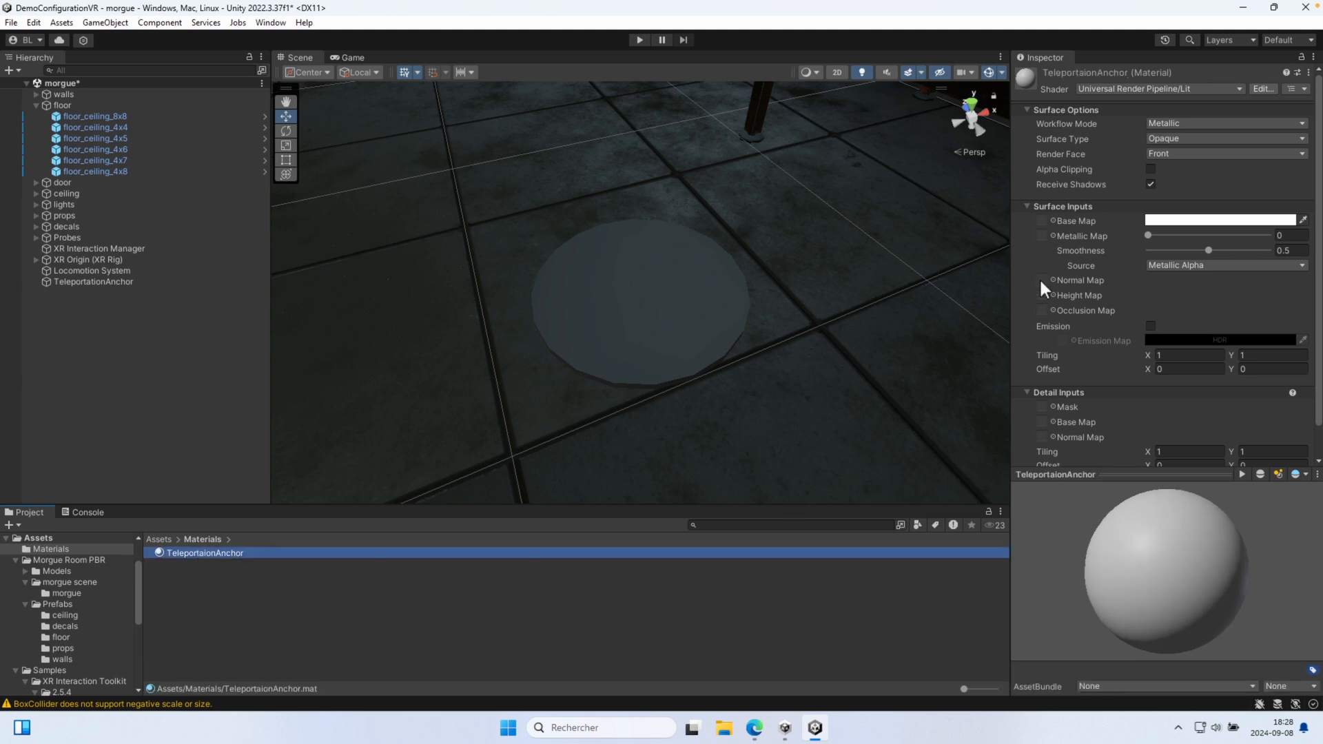
Set the material's base color to pure red (FF0000) and apply it to the disc on the floor
left_click(1207, 219)
left_click(1271, 295)
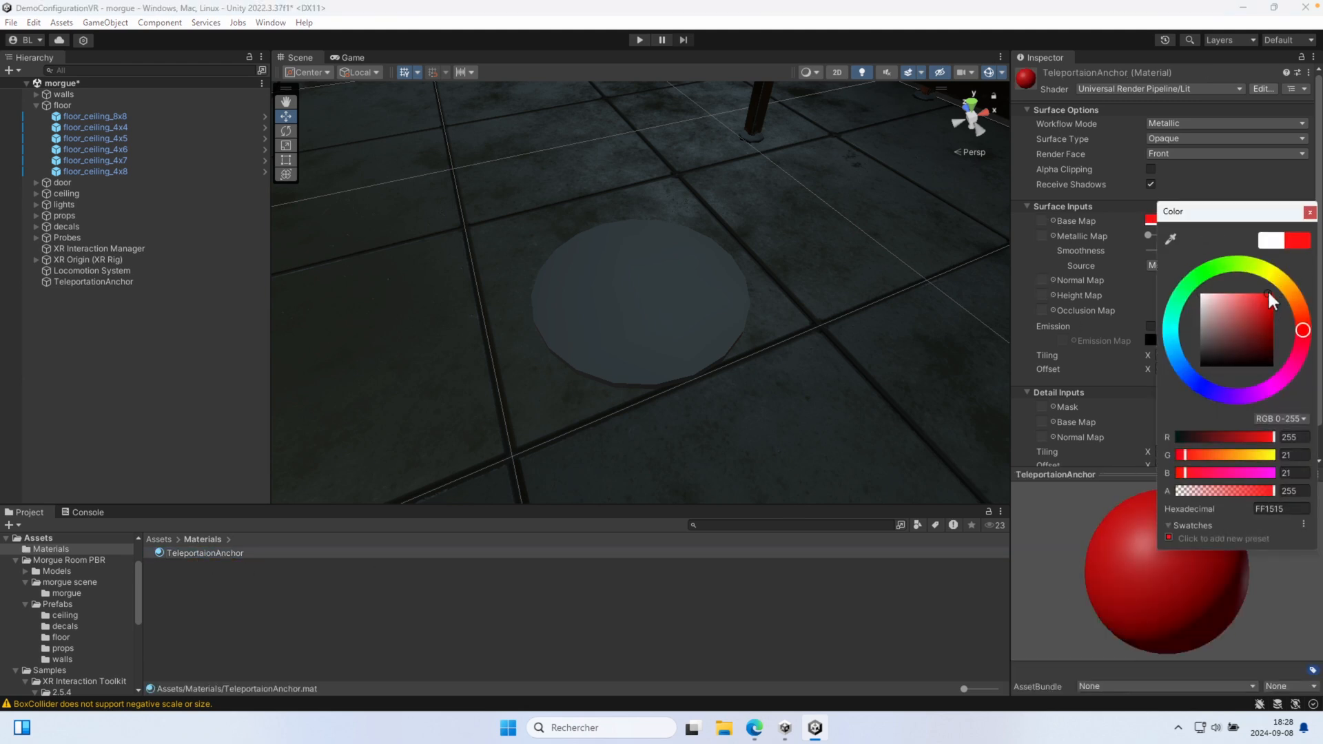
left_click(1309, 212)
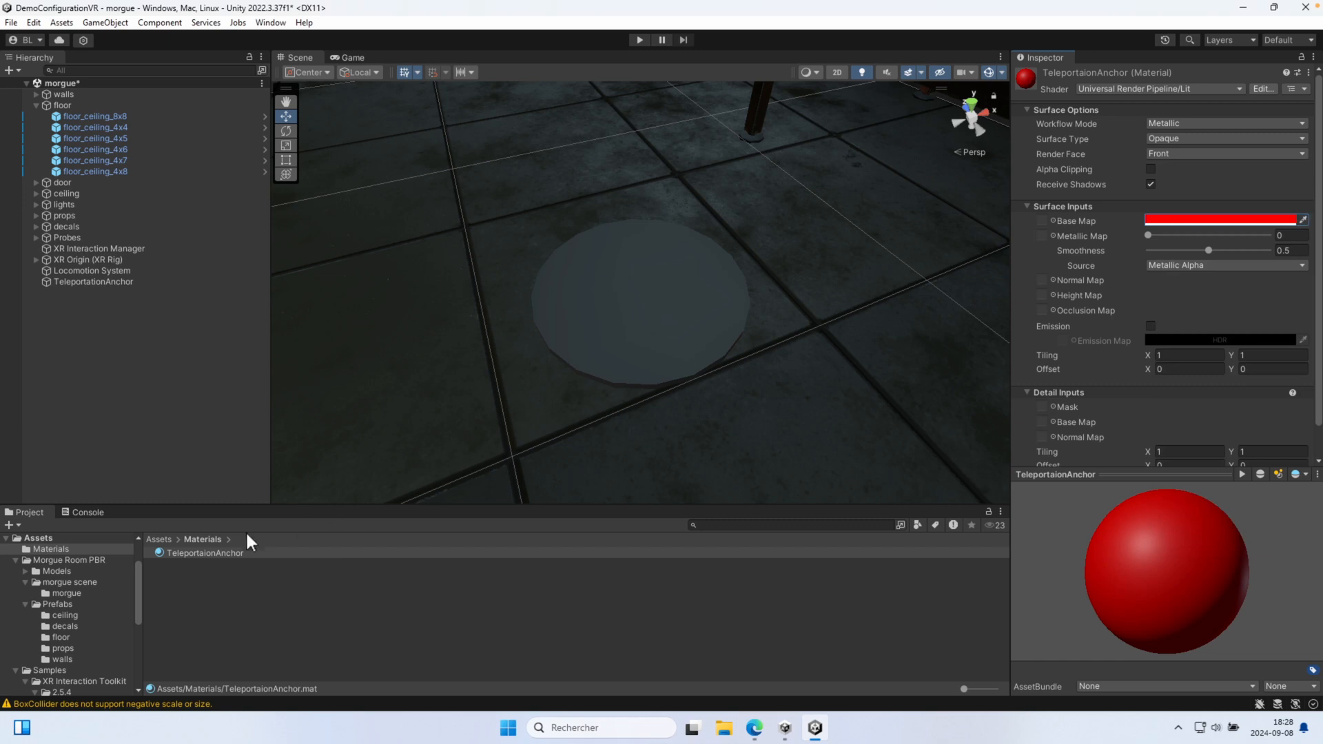
left_click_drag(185, 557, 618, 328)
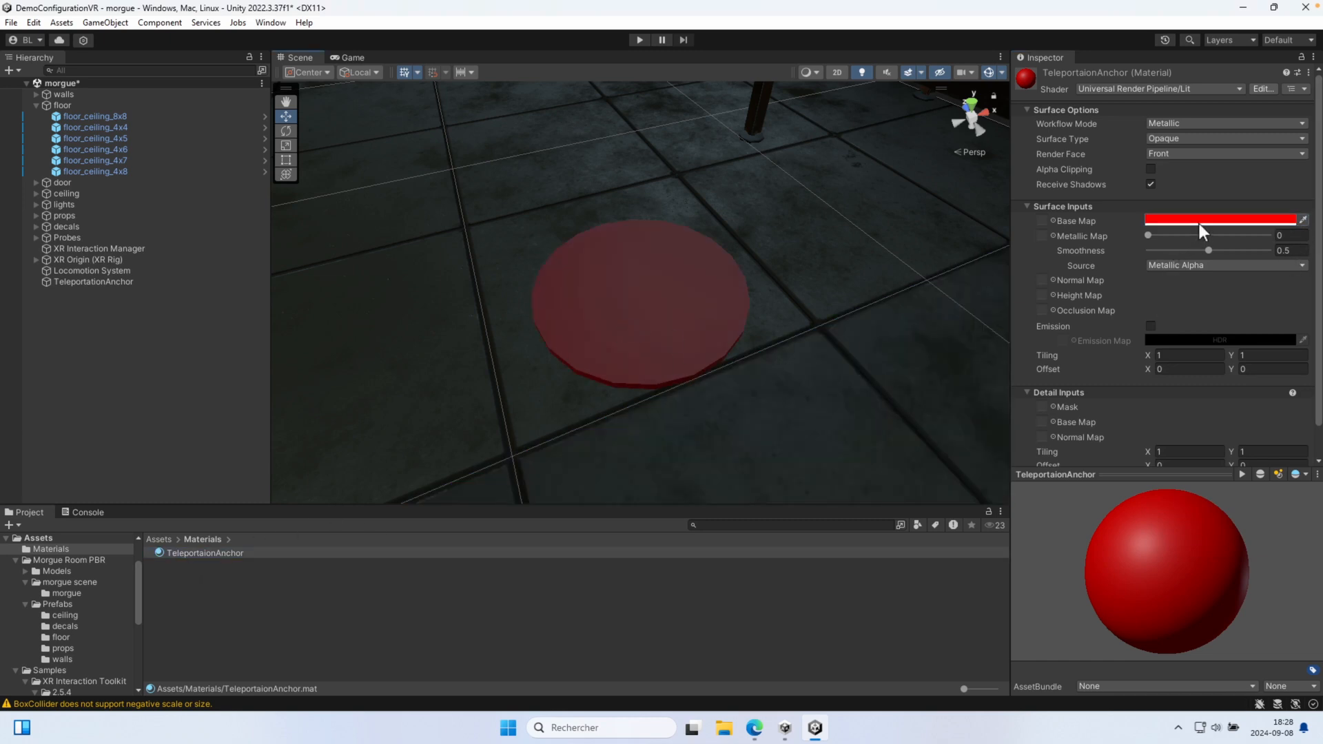
Make the red material semi-transparent by setting its surface type to Transparent and the base color's alpha to 128
left_click(1175, 138)
left_click(1196, 168)
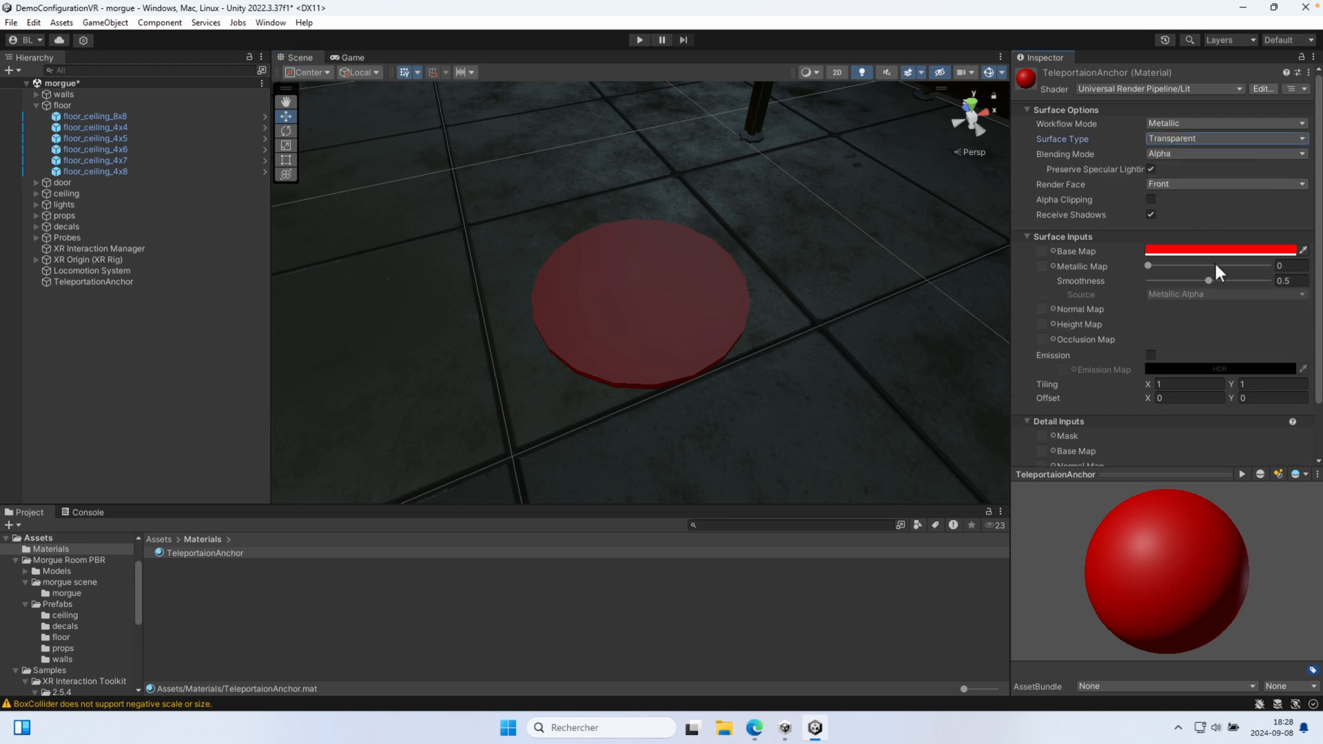
left_click(1221, 249)
left_click_drag(1265, 515, 1226, 517)
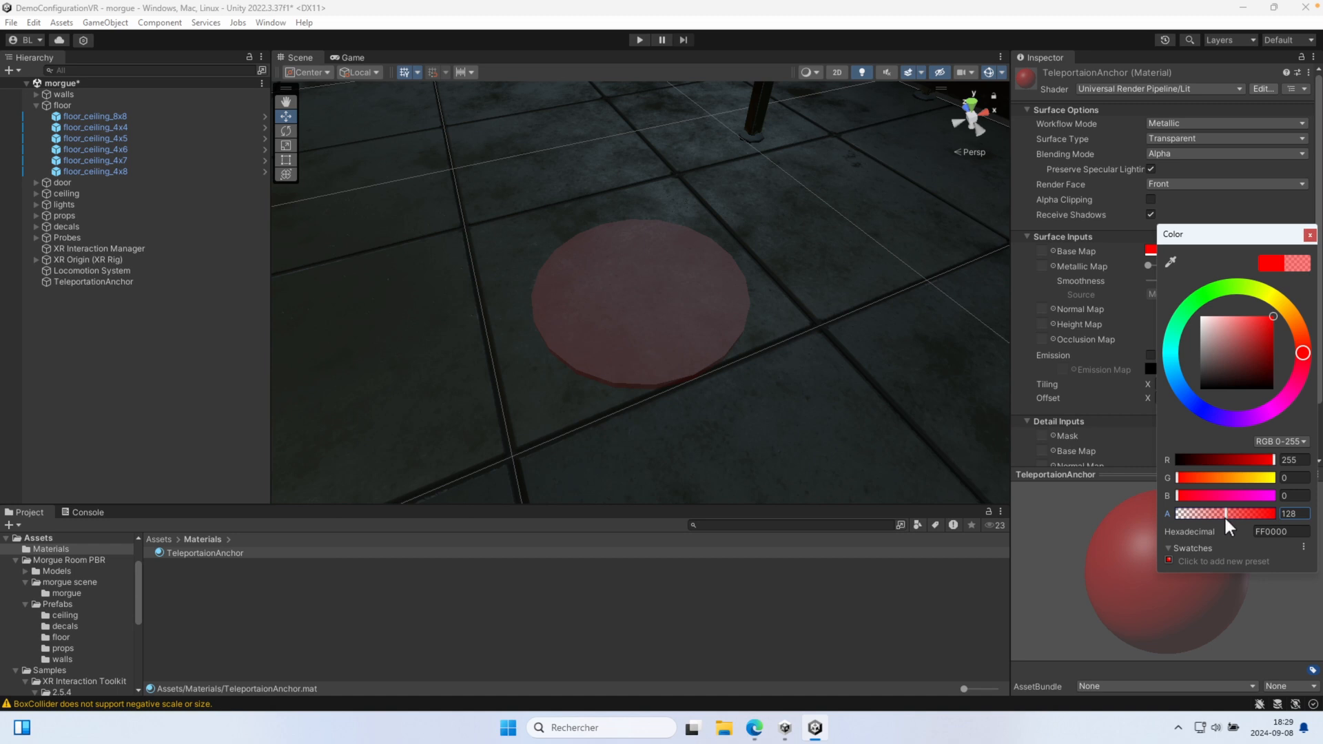
Enable emission on the TeleportaionAnchor material with a pure red emission color (255, 0, 0) at intensity -3
left_click(1309, 235)
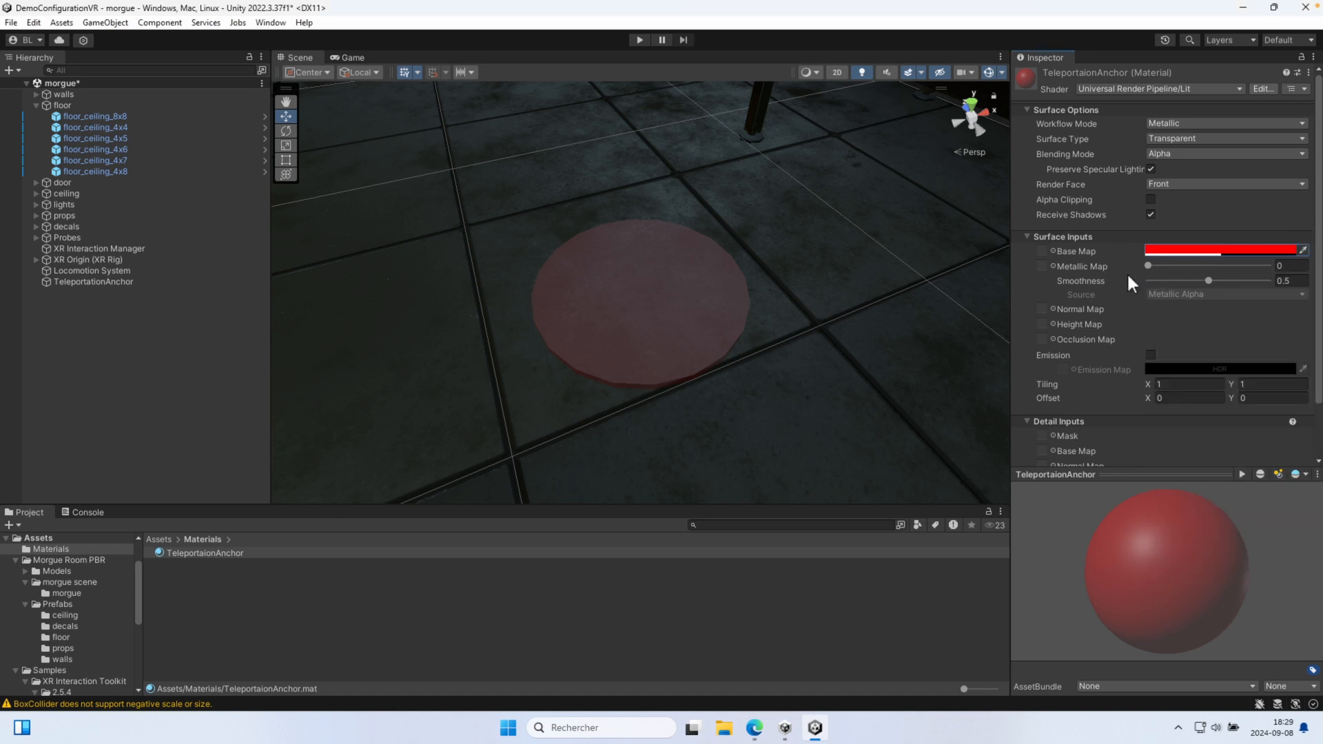
left_click(1151, 353)
left_click(1169, 371)
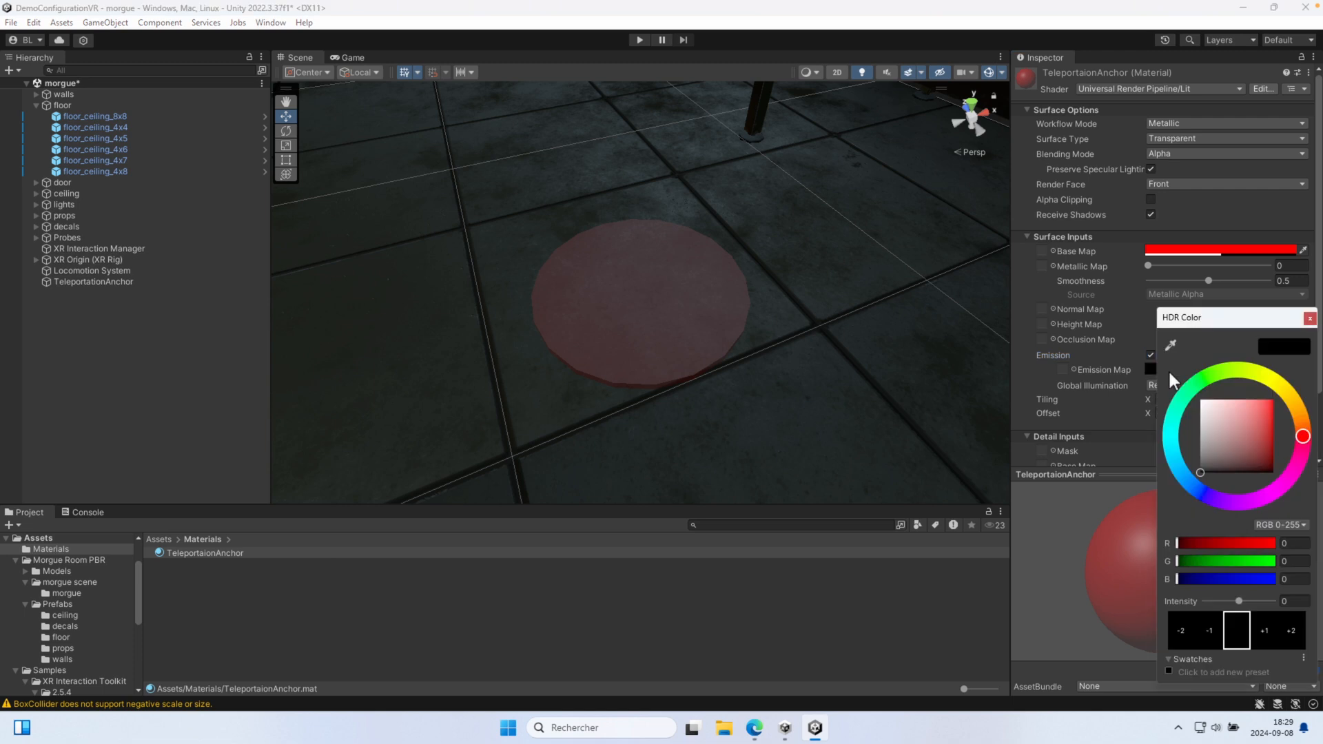
left_click_drag(1204, 466, 1285, 389)
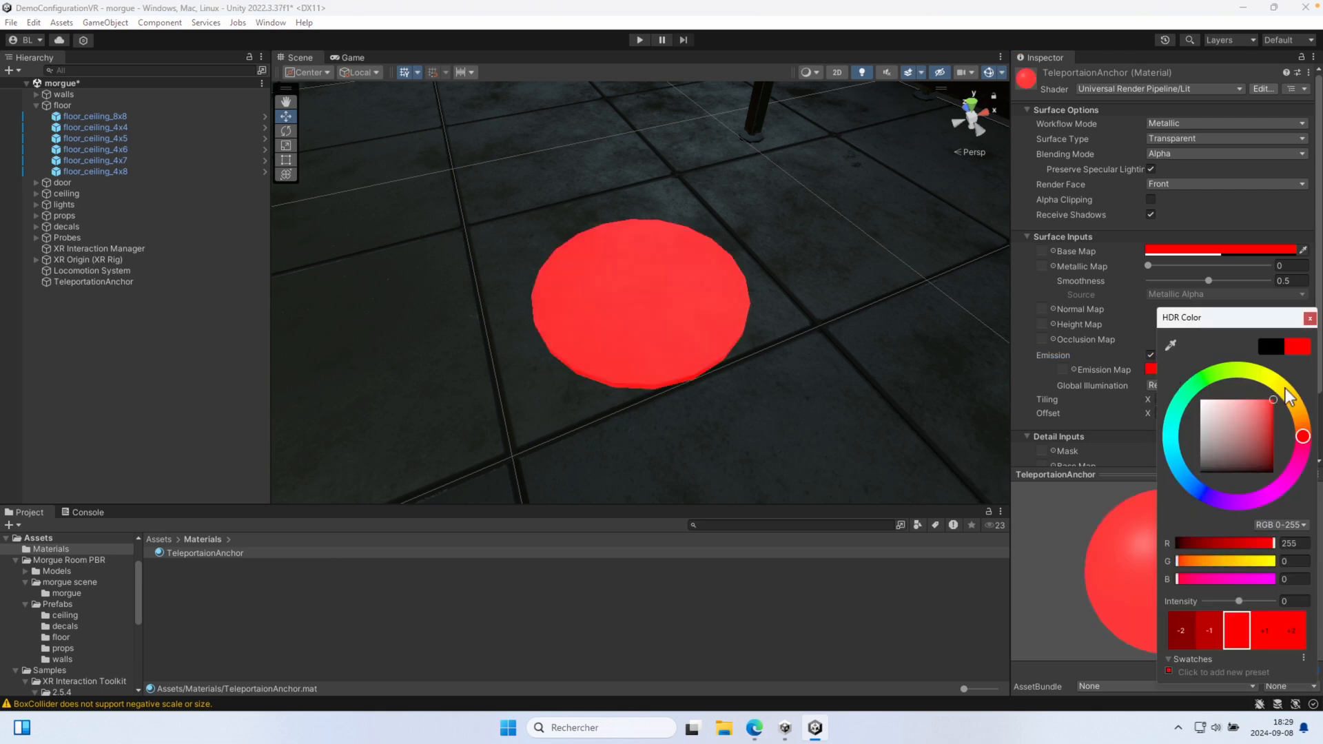
left_click(1212, 635)
left_click(1213, 635)
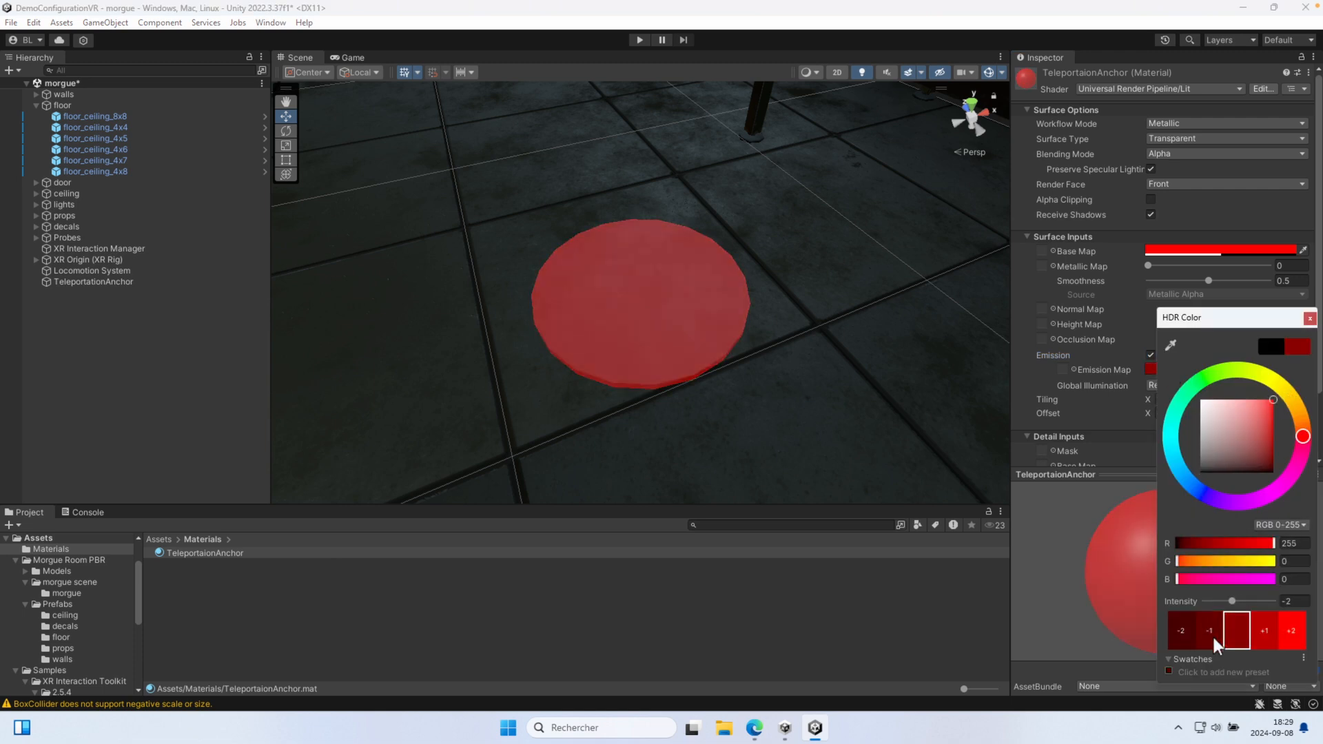
left_click(1212, 635)
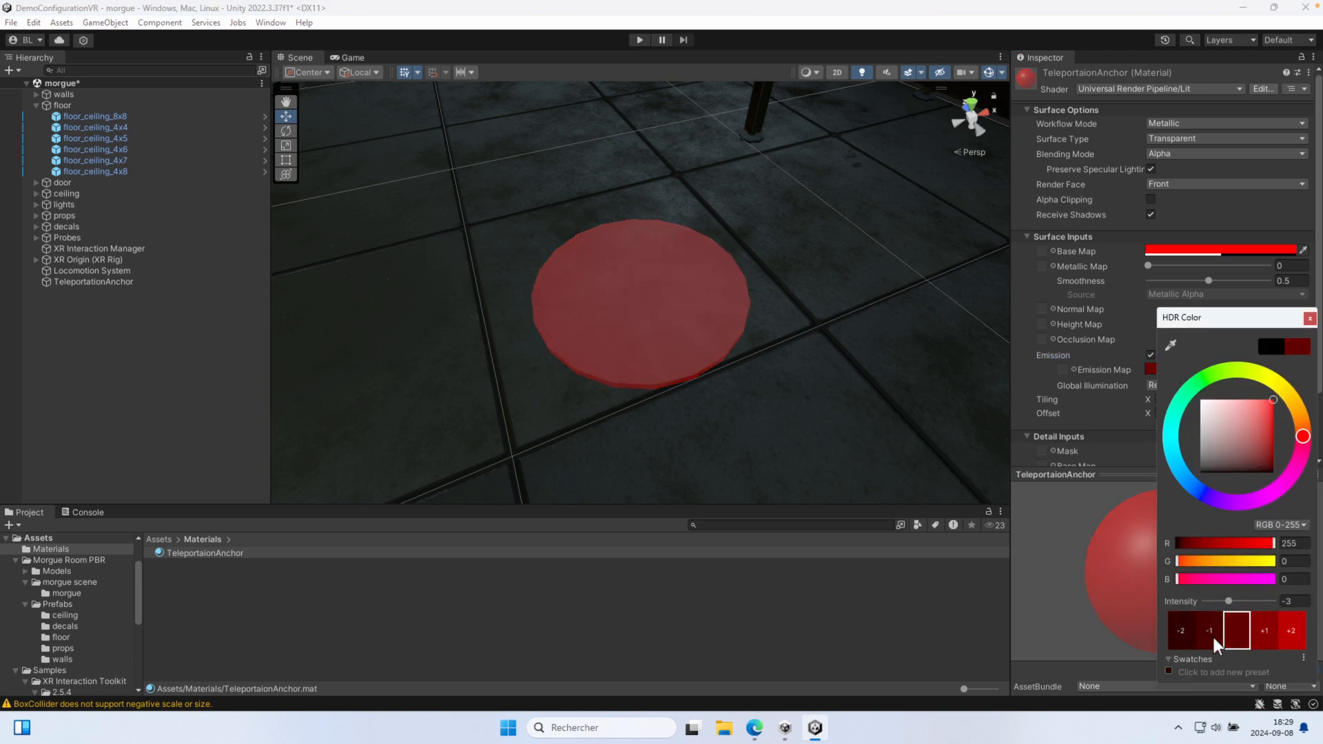
left_click(1309, 317)
Compare the disc with emission off and on, leave it on, and set its global illumination to None
left_click(1150, 355)
left_click(1148, 353)
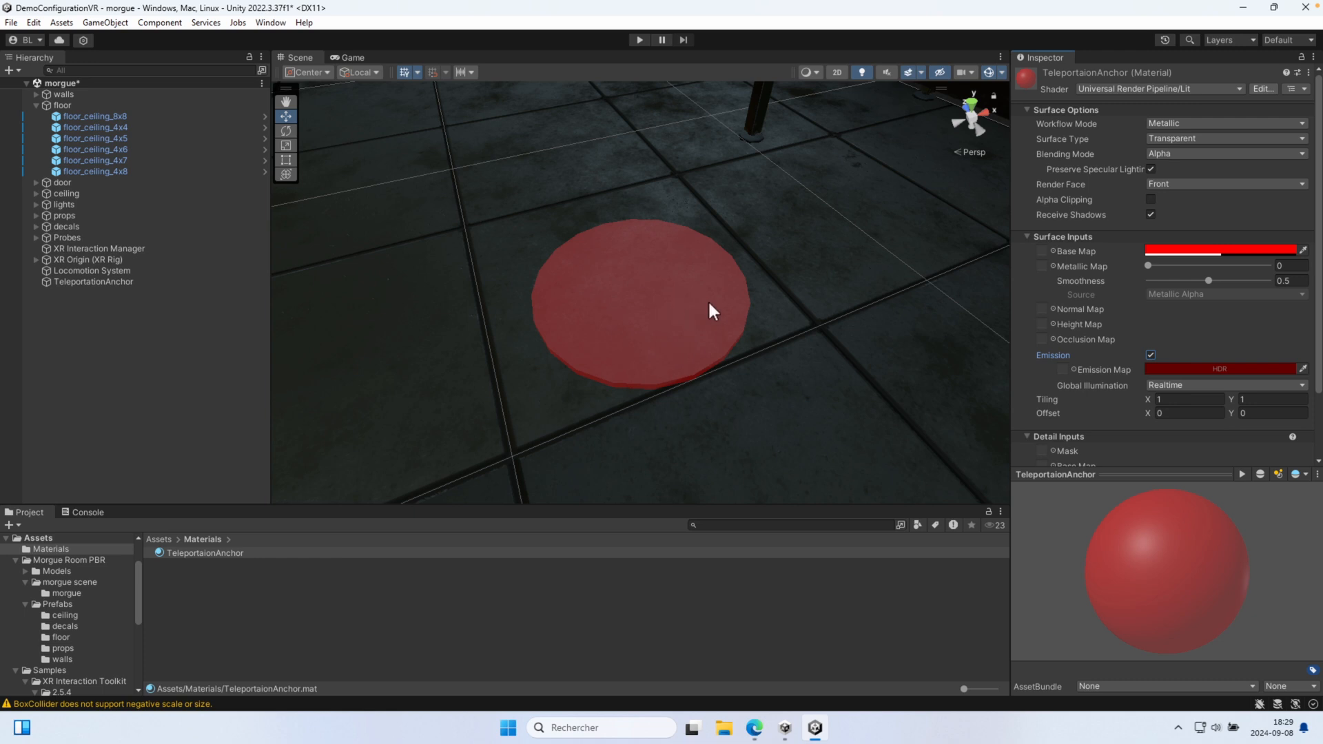
left_click(1164, 385)
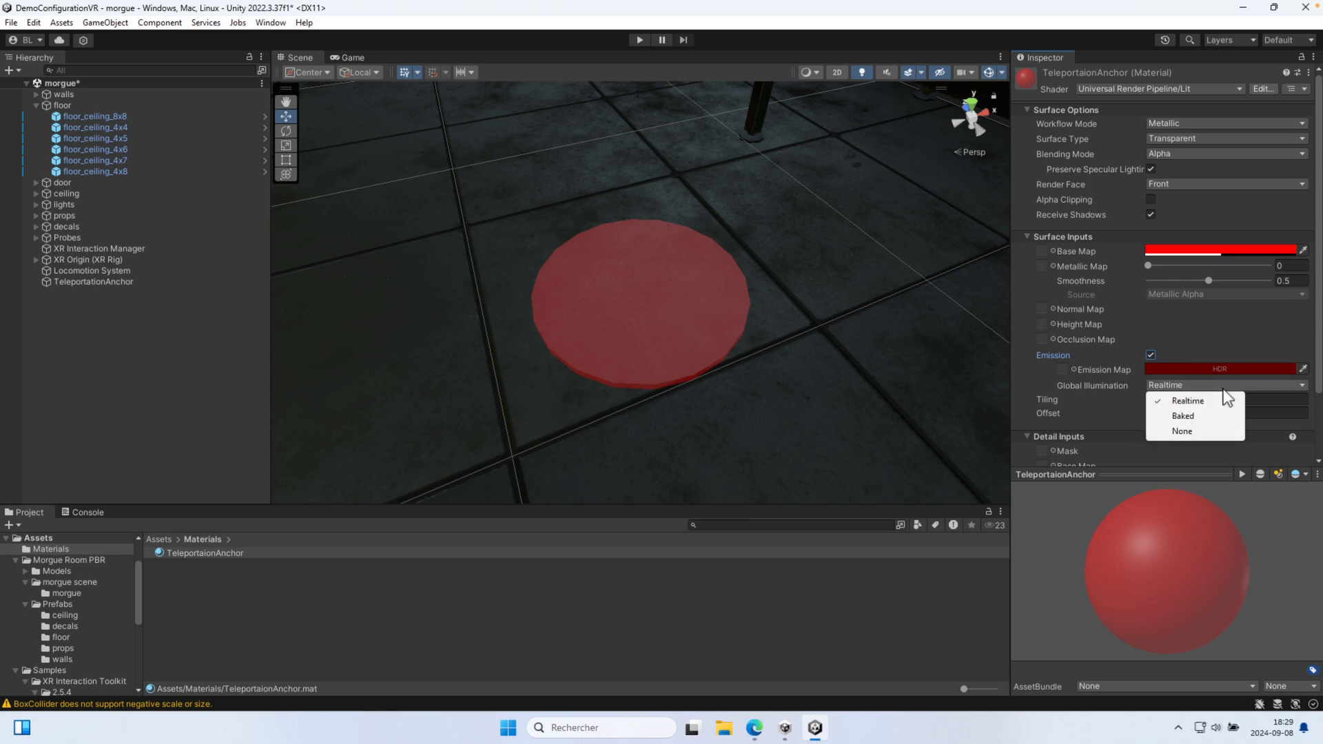
left_click(1185, 432)
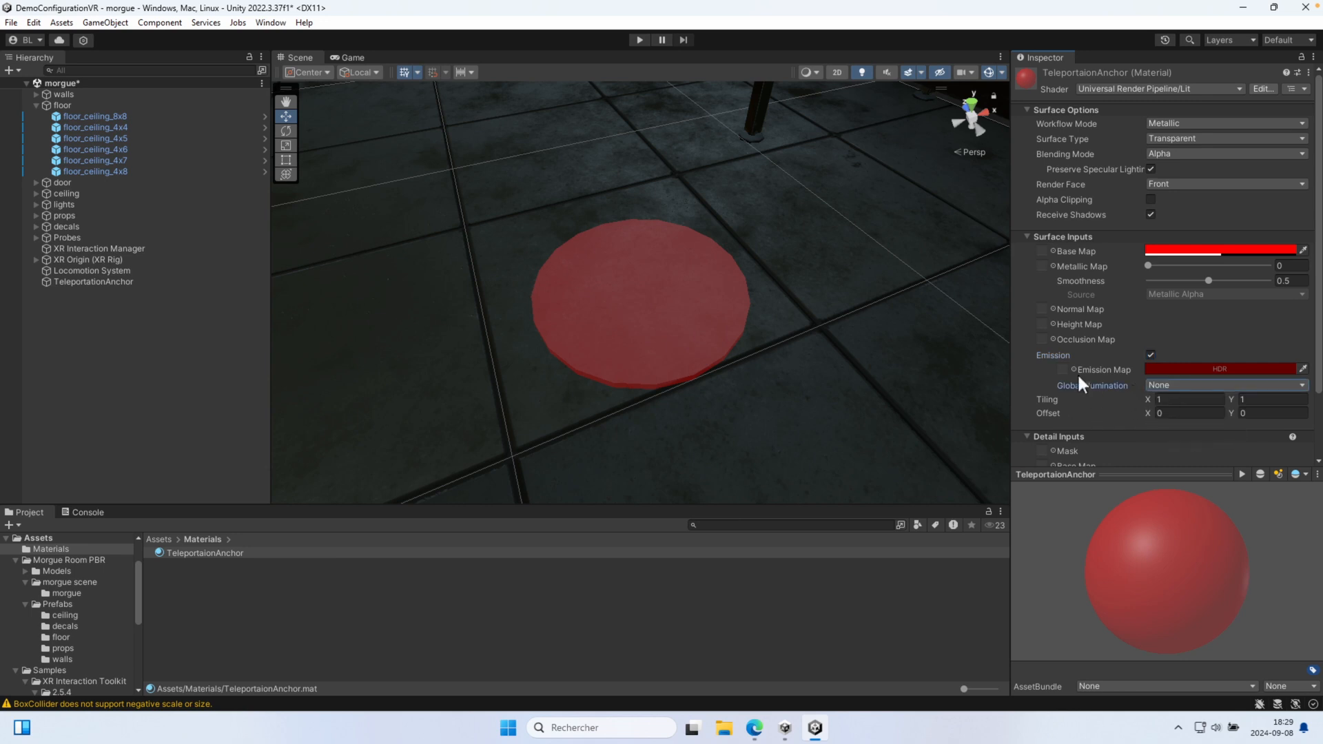
Select the TeleportationAnchor disc on the floor and add a Teleportation Anchor component to it
scroll(784, 324, "down", 5)
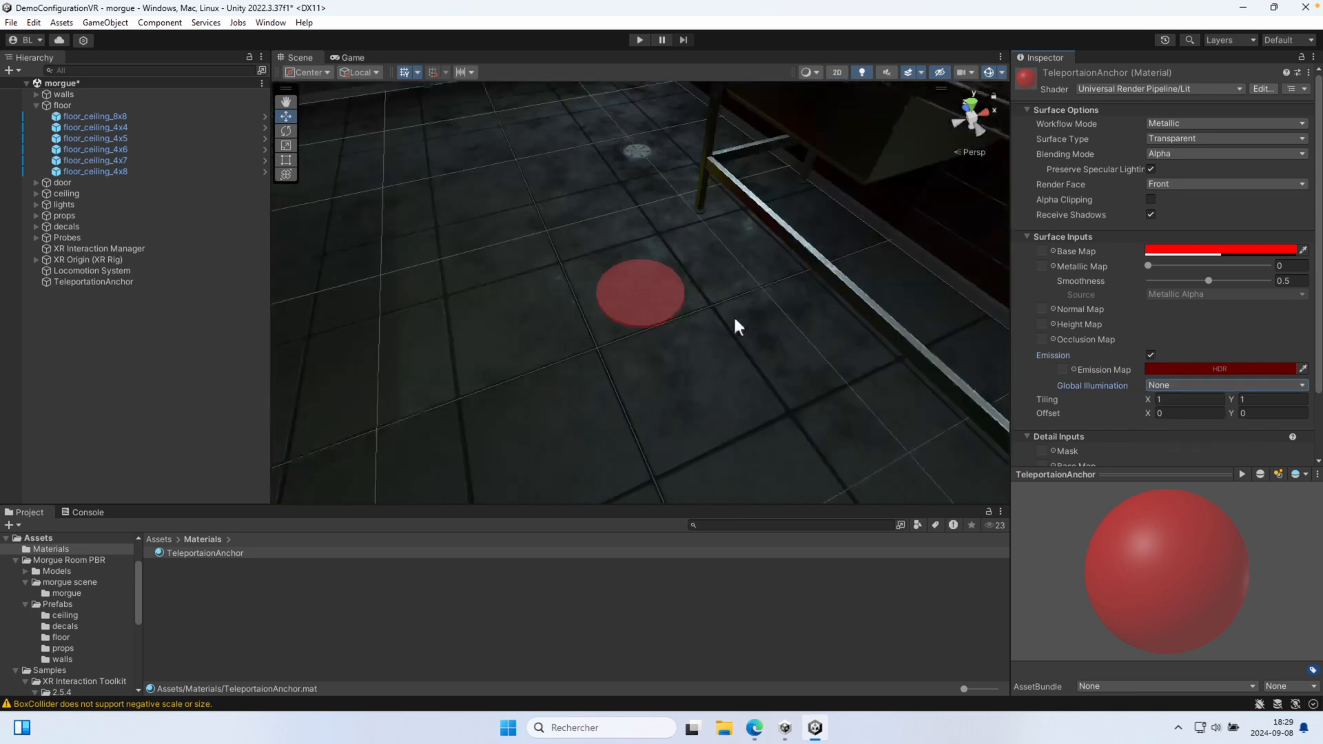
left_click(634, 301)
left_click(666, 359)
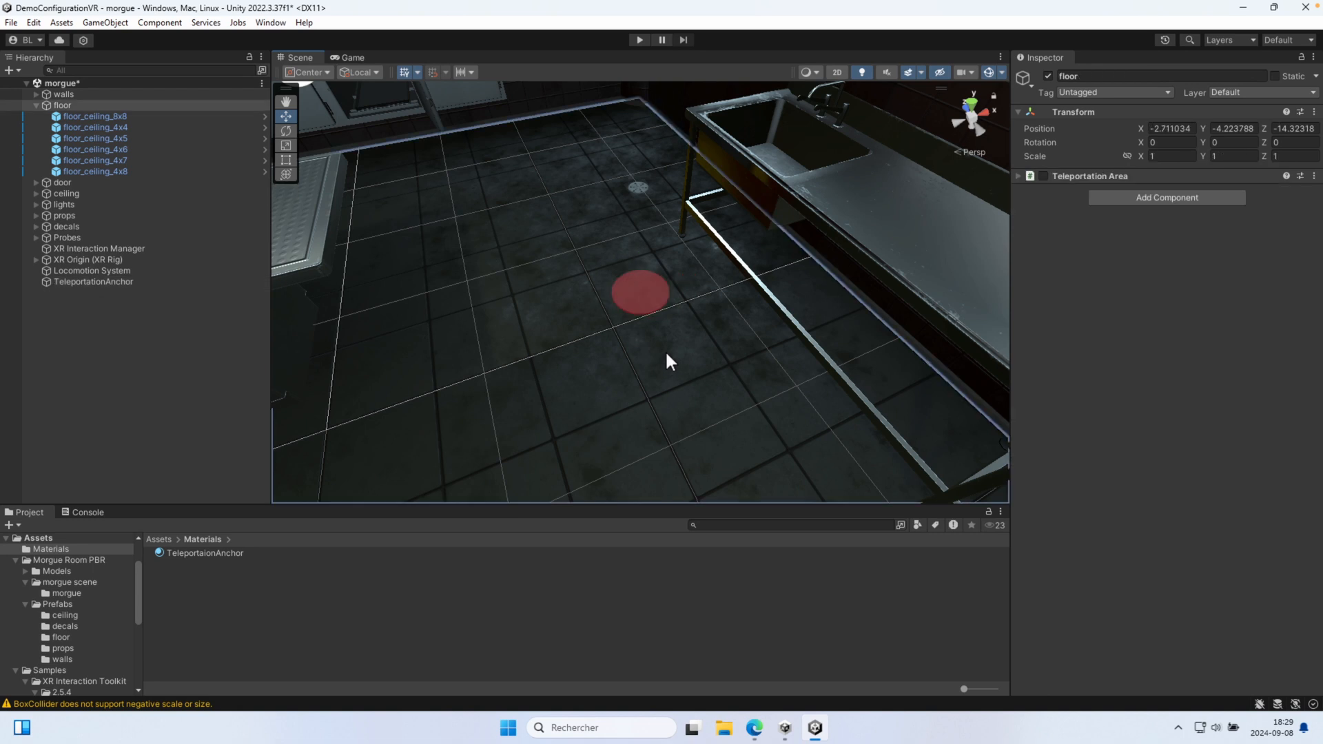
left_click(653, 303)
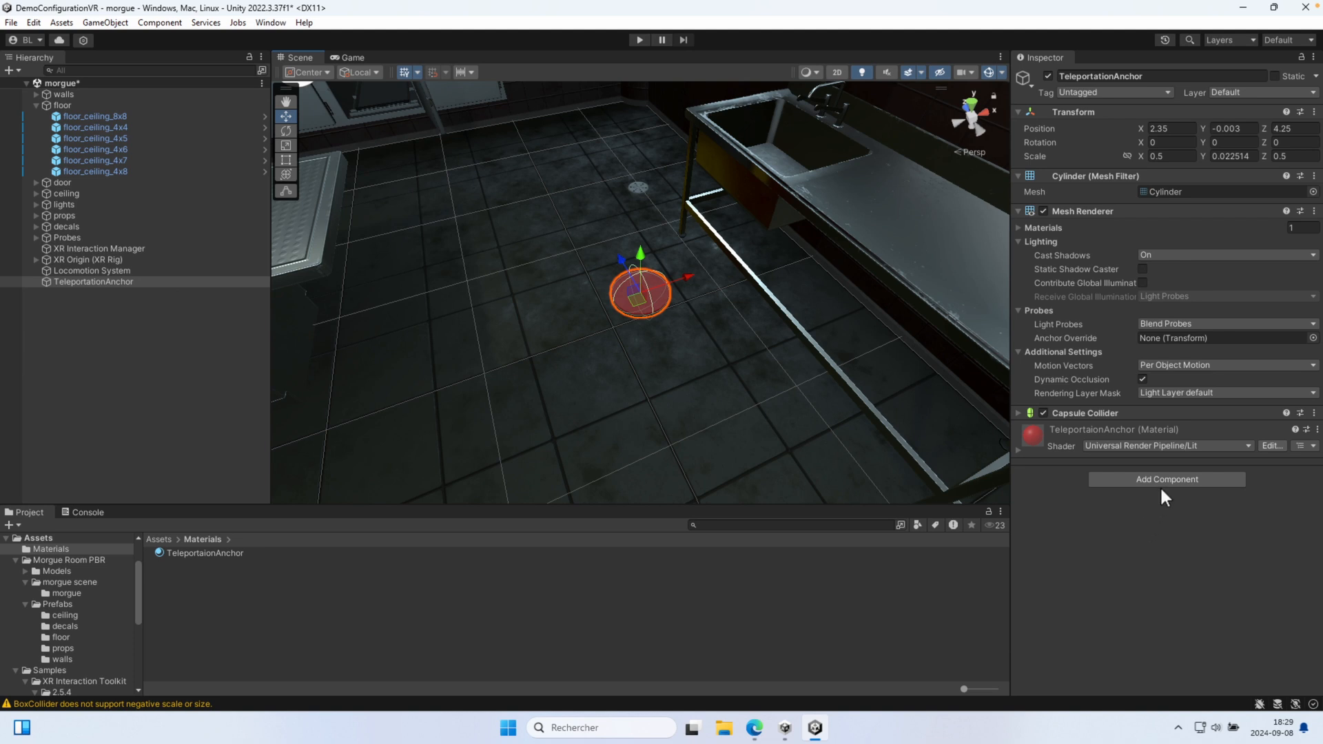
left_click(226, 279)
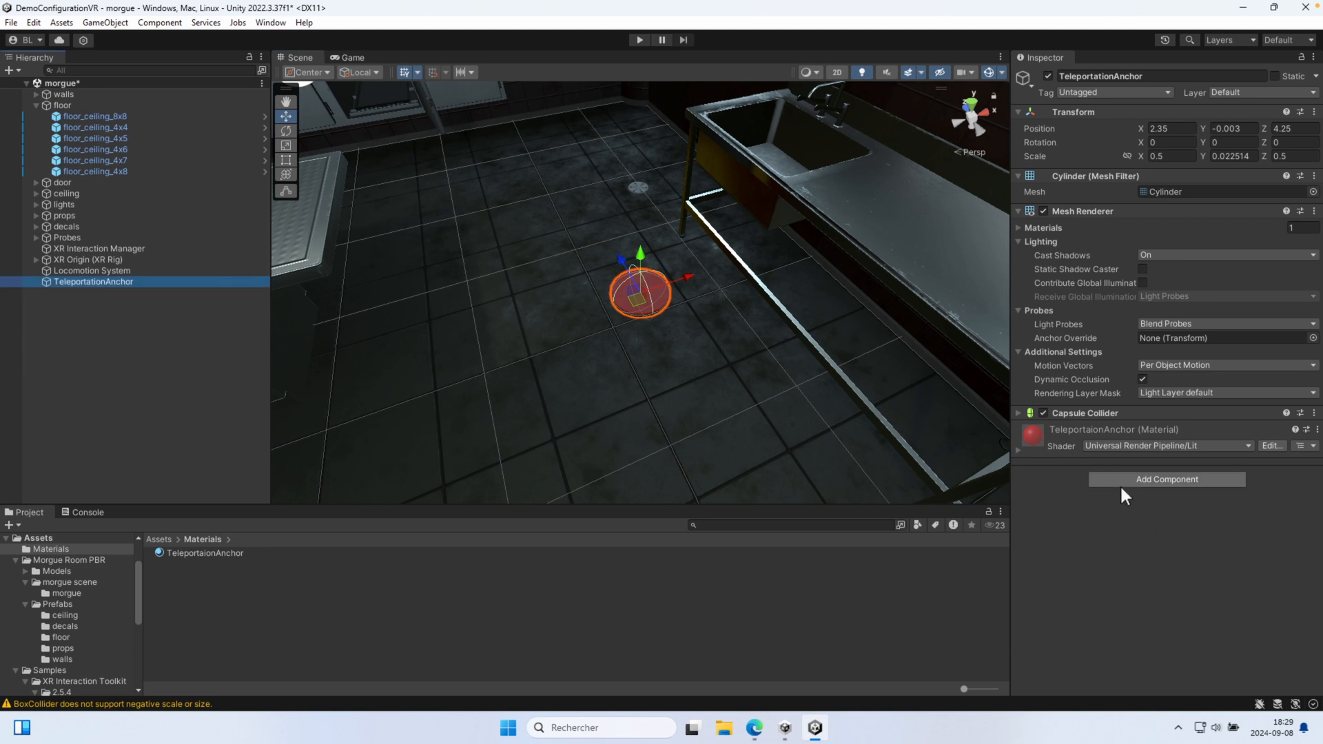
left_click(1174, 480)
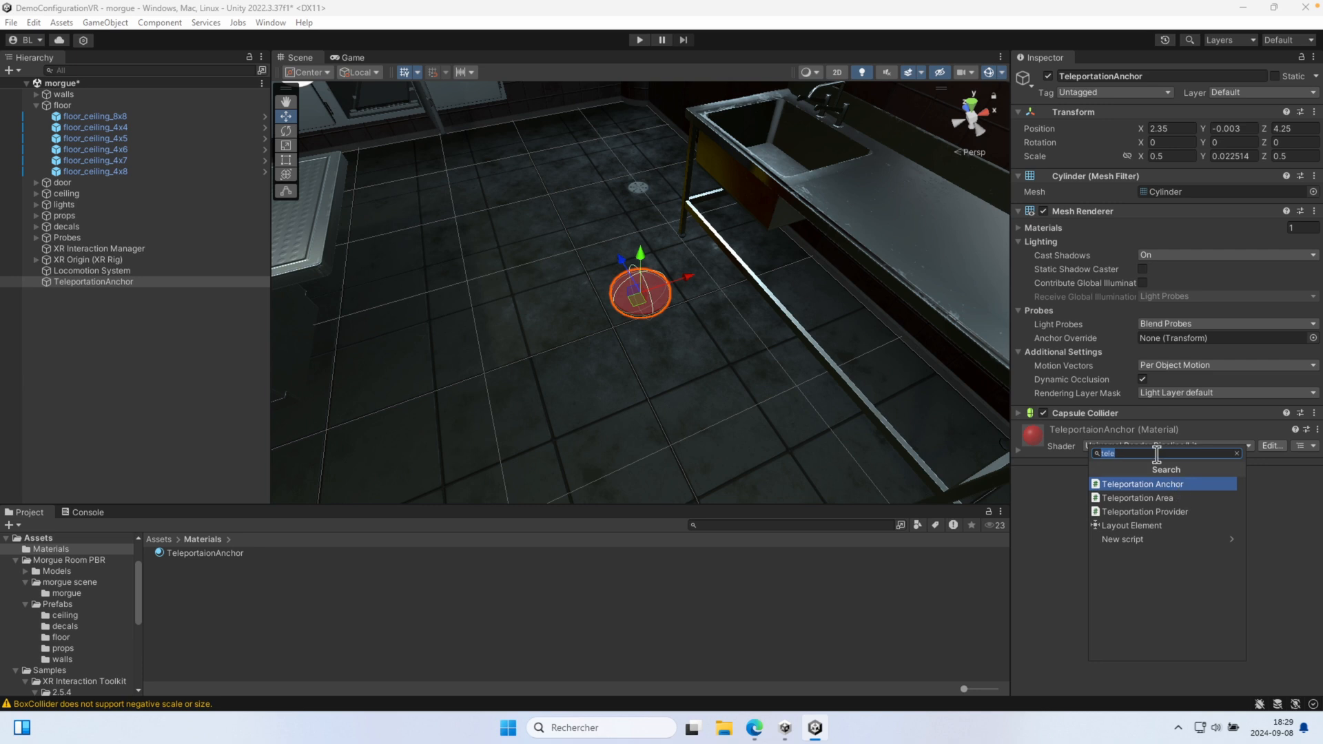
left_click(1190, 485)
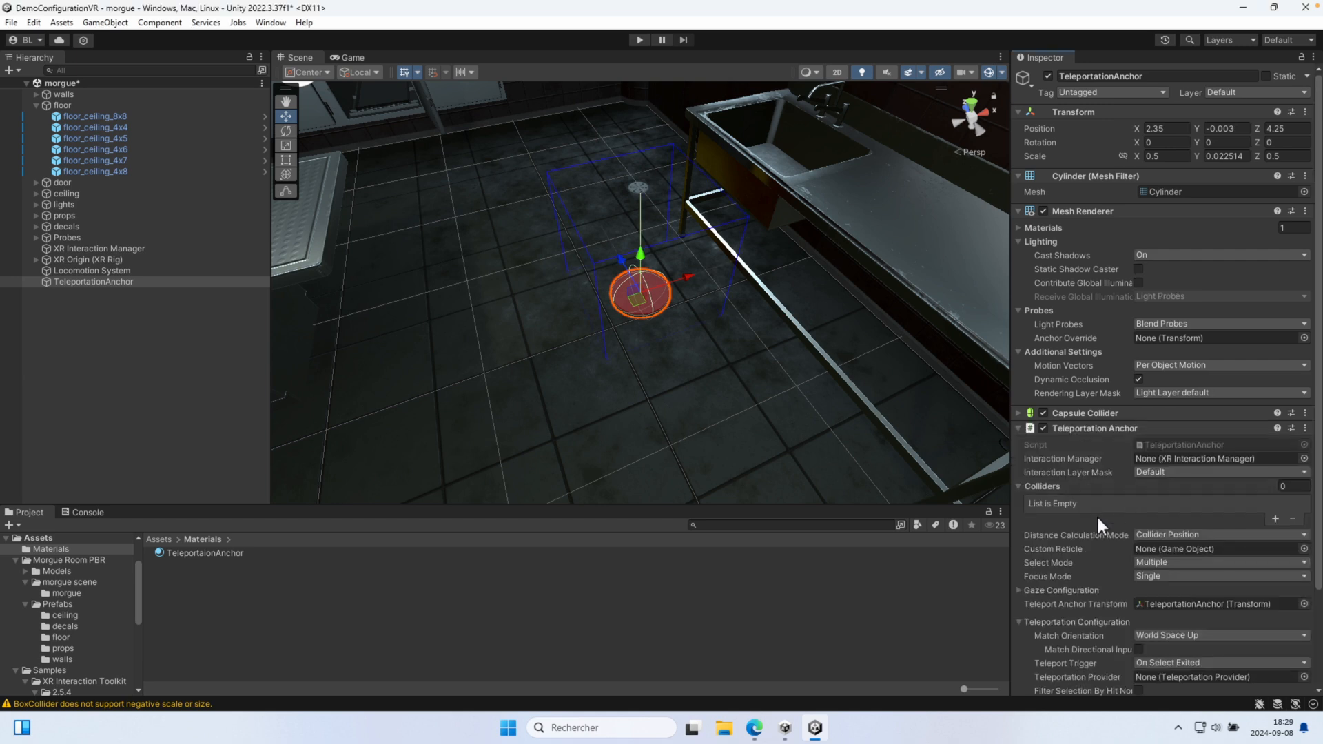
Set the Teleportation Anchor component's match orientation to Target Up And Forward
scroll(1101, 518, "down", 3)
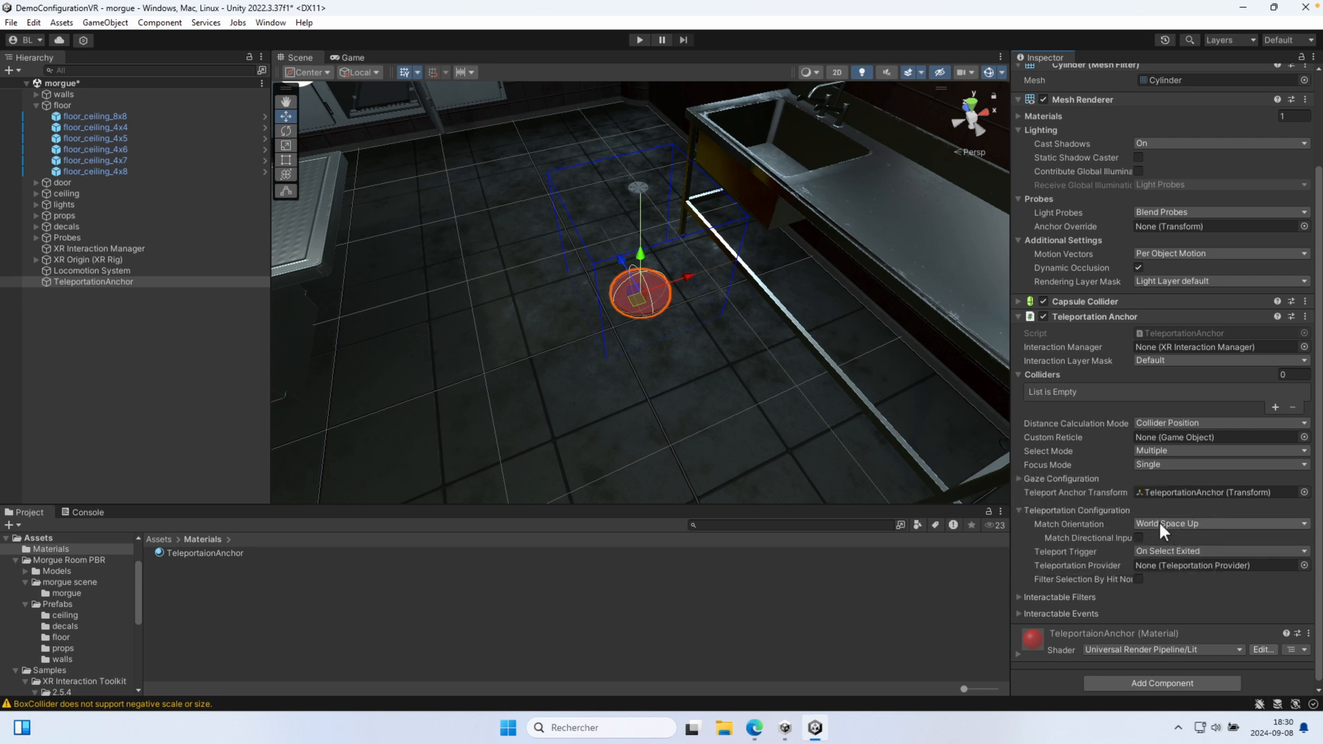
left_click(1190, 523)
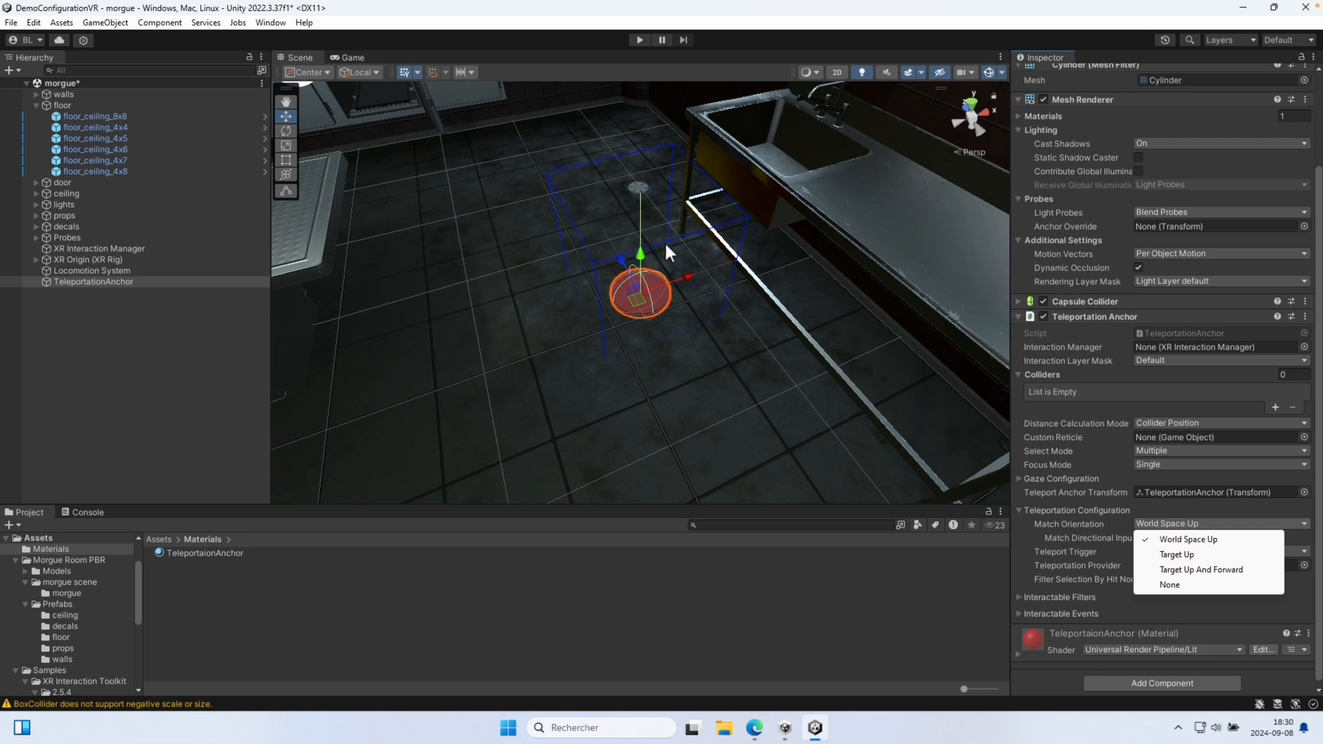
left_click(1226, 569)
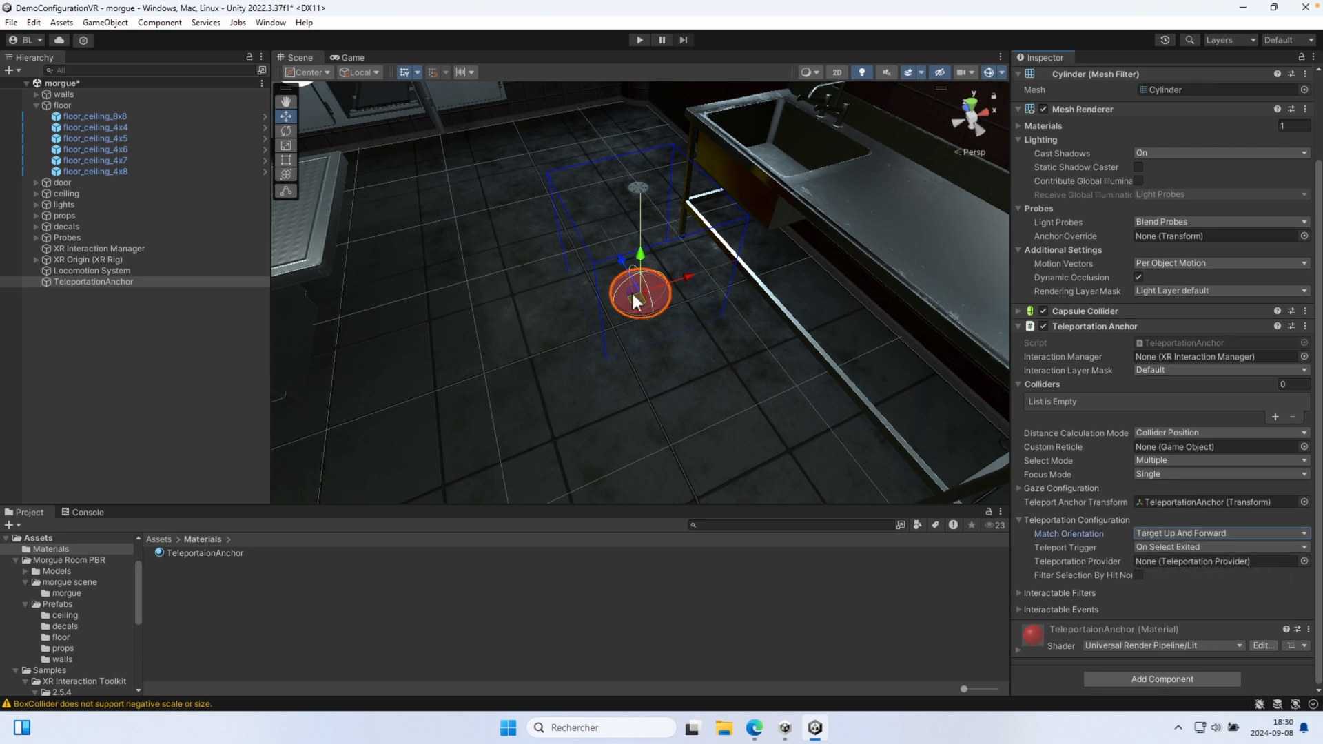
Working in the top orthographic view, rotate the anchor toward the sink and set its Y rotation to exactly 90
middle_click_drag(642, 283, 696, 347)
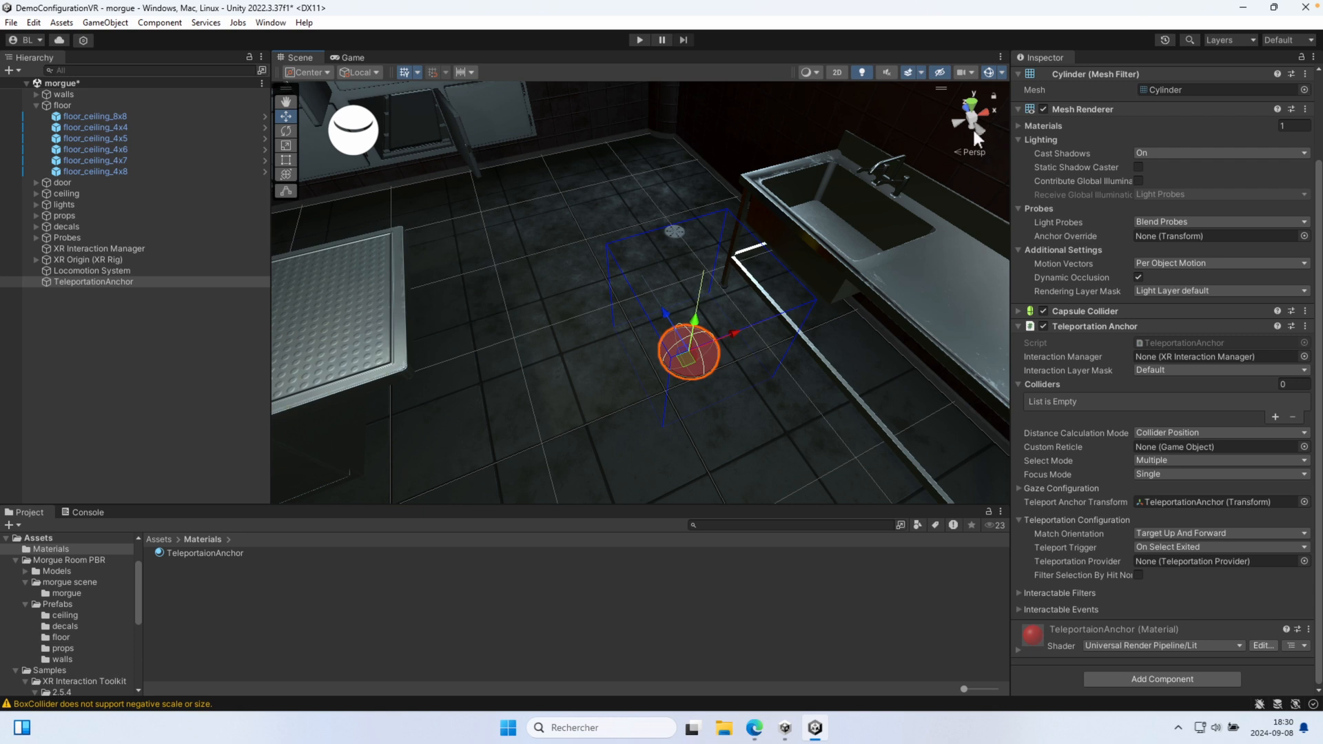
left_click(973, 106)
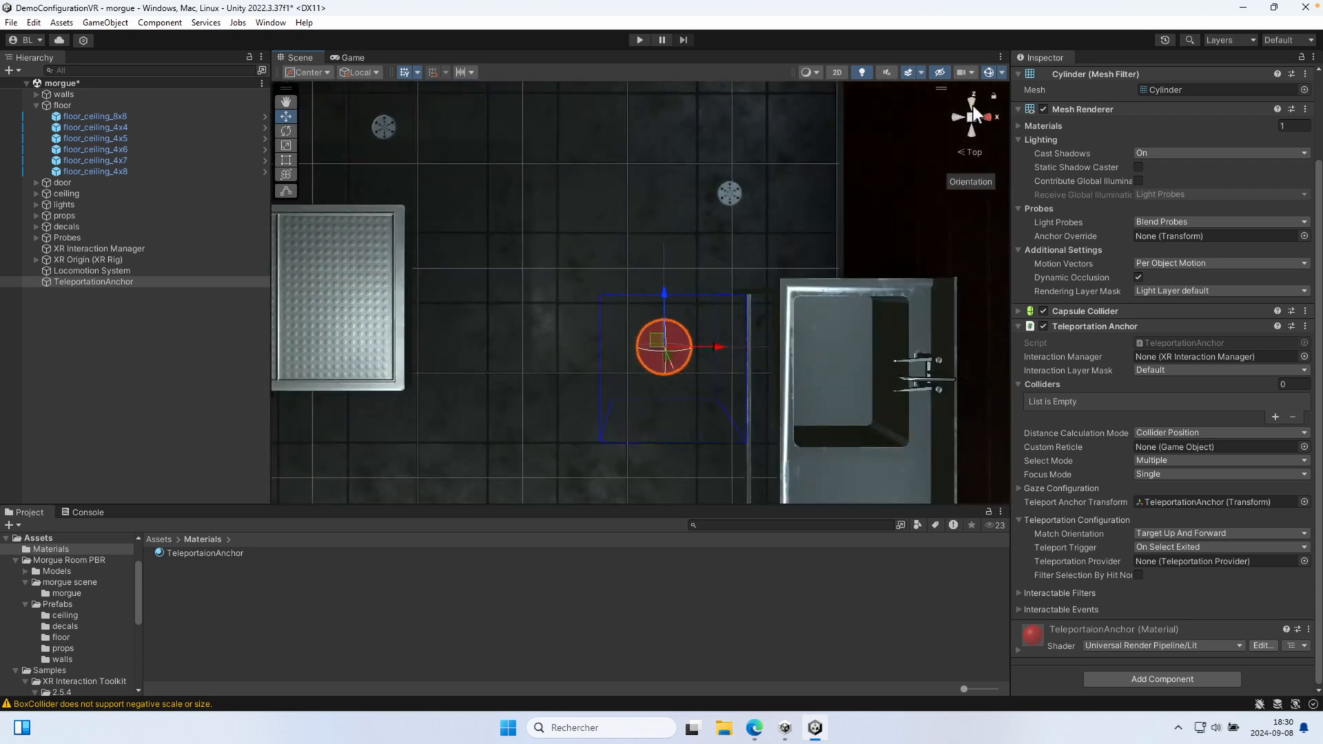
left_click(970, 151)
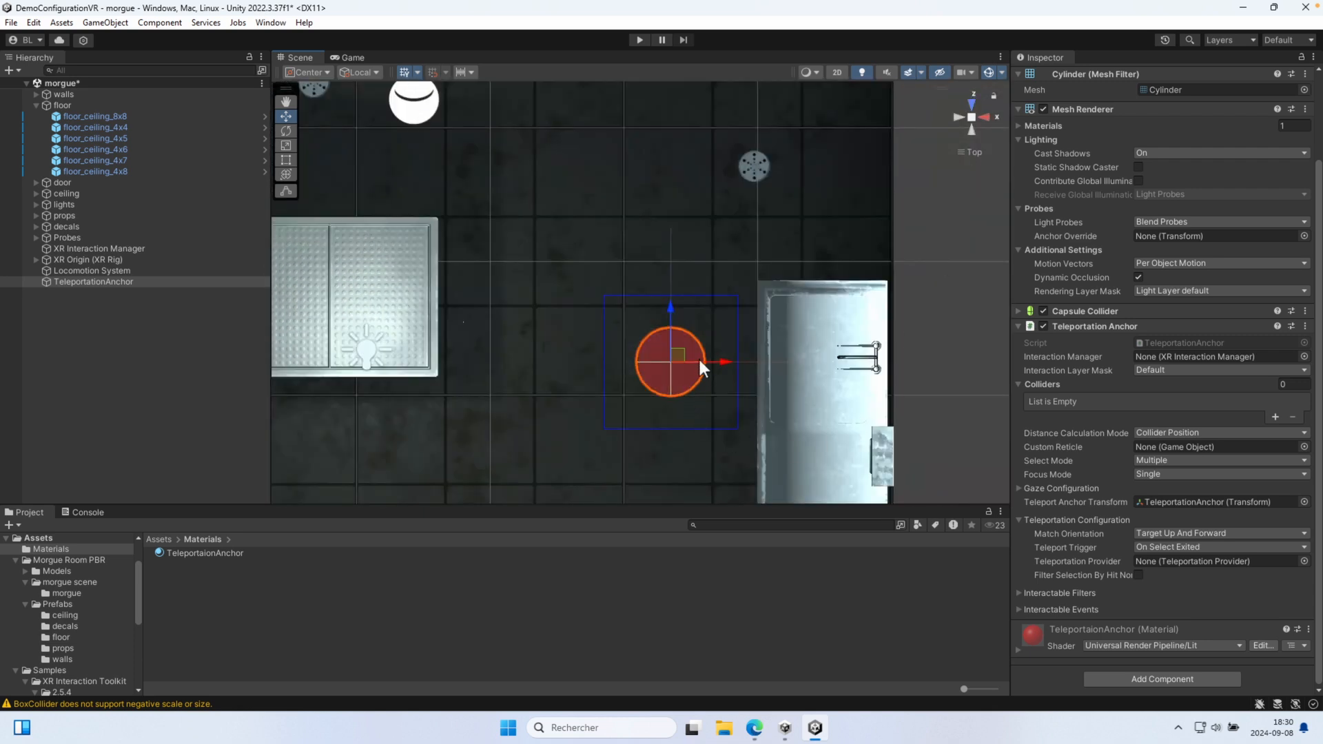
key("e")
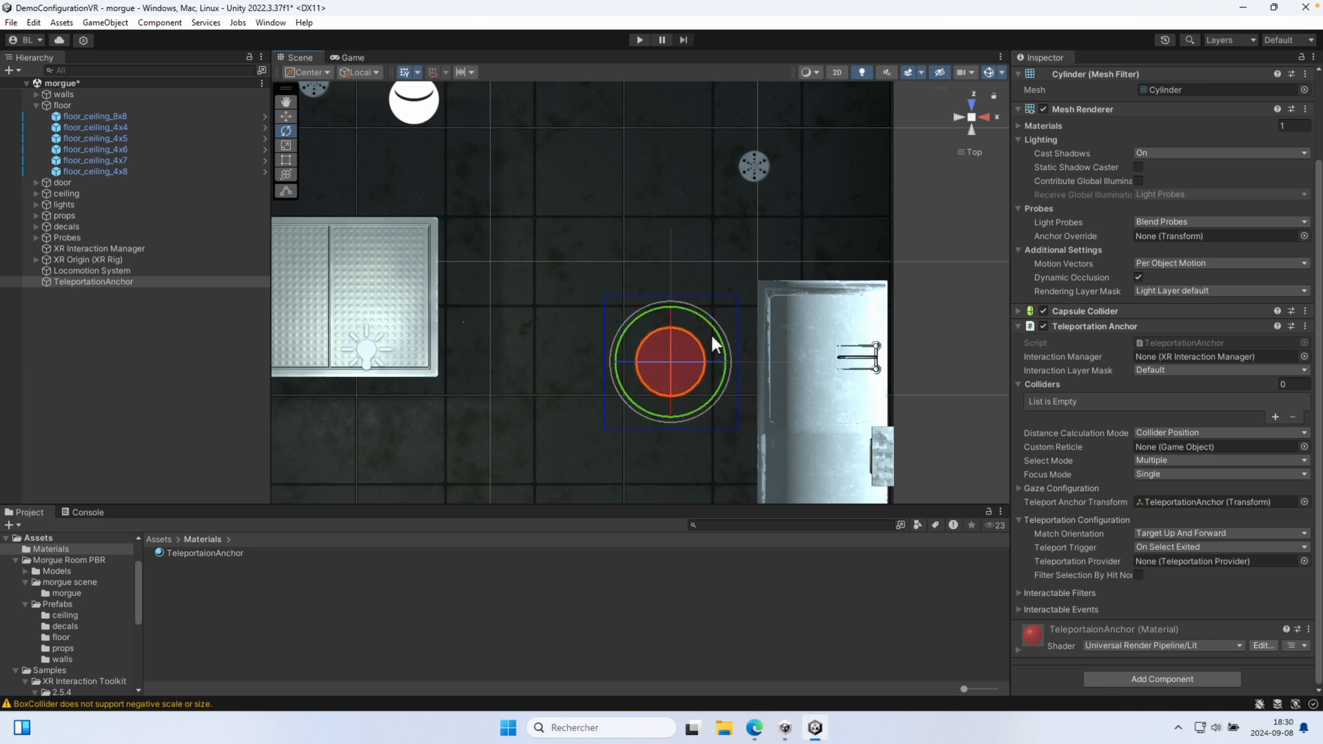
left_click_drag(712, 325, 738, 449)
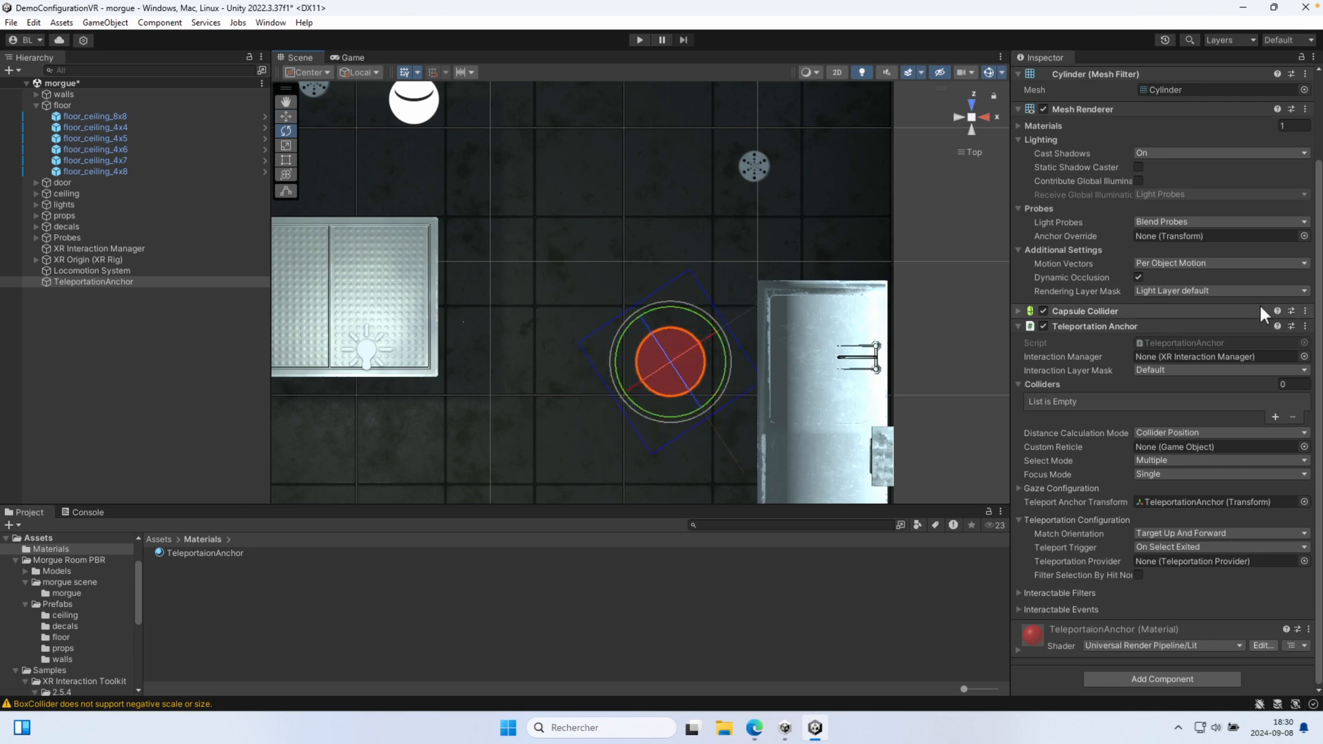
scroll(1254, 303, "up", 3)
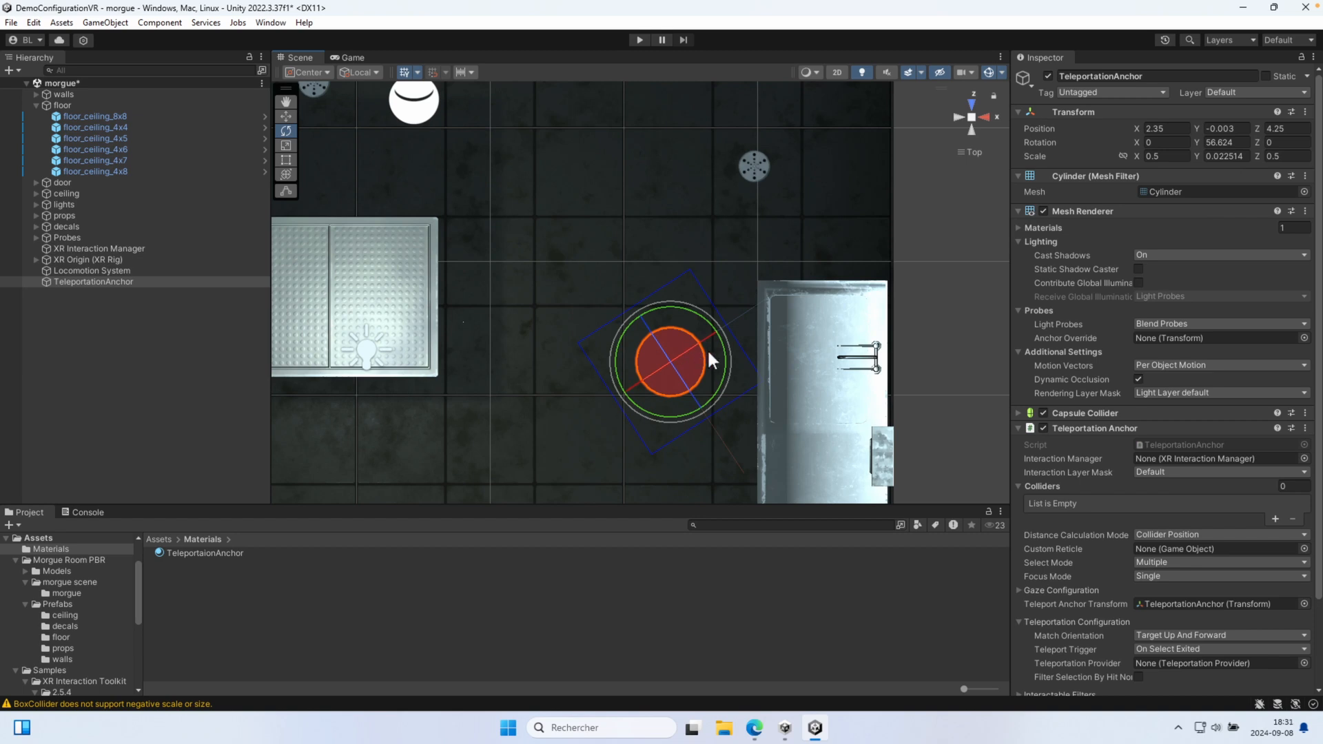
left_click_drag(721, 353, 725, 366)
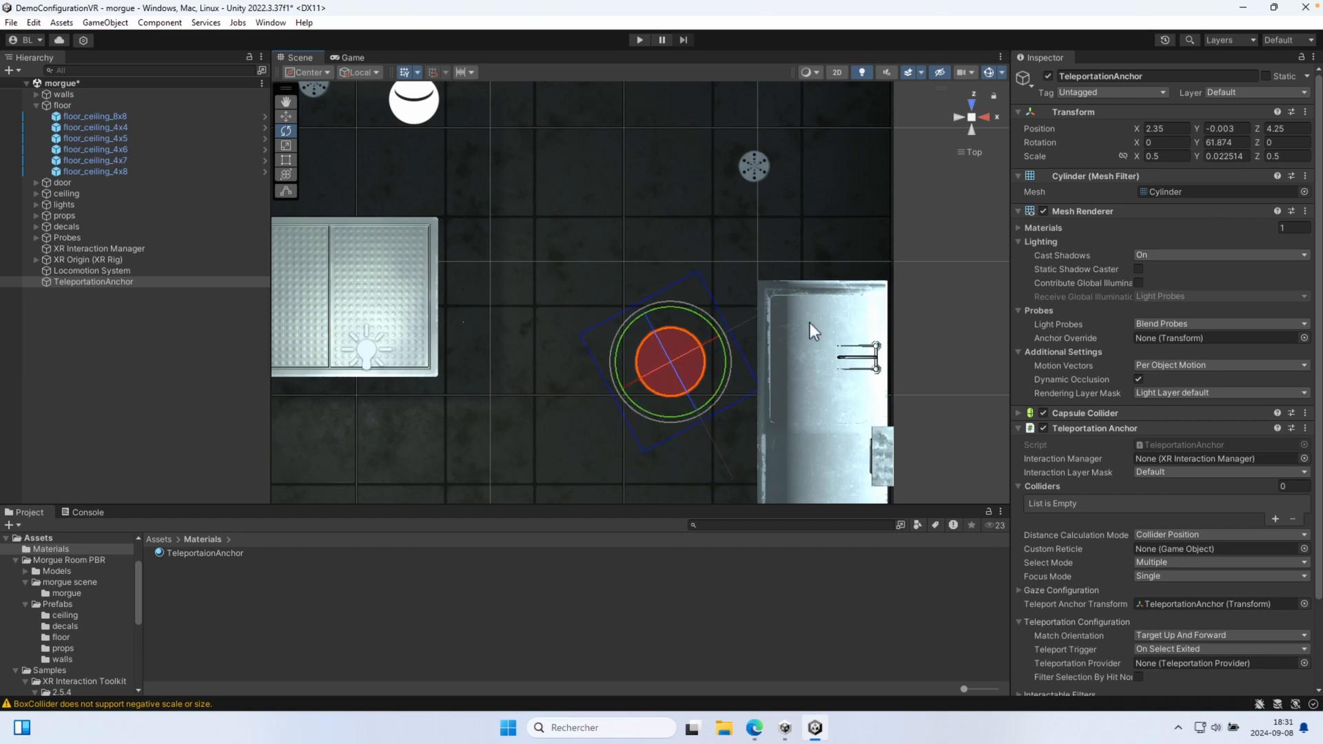
left_click(1233, 142)
type("90")
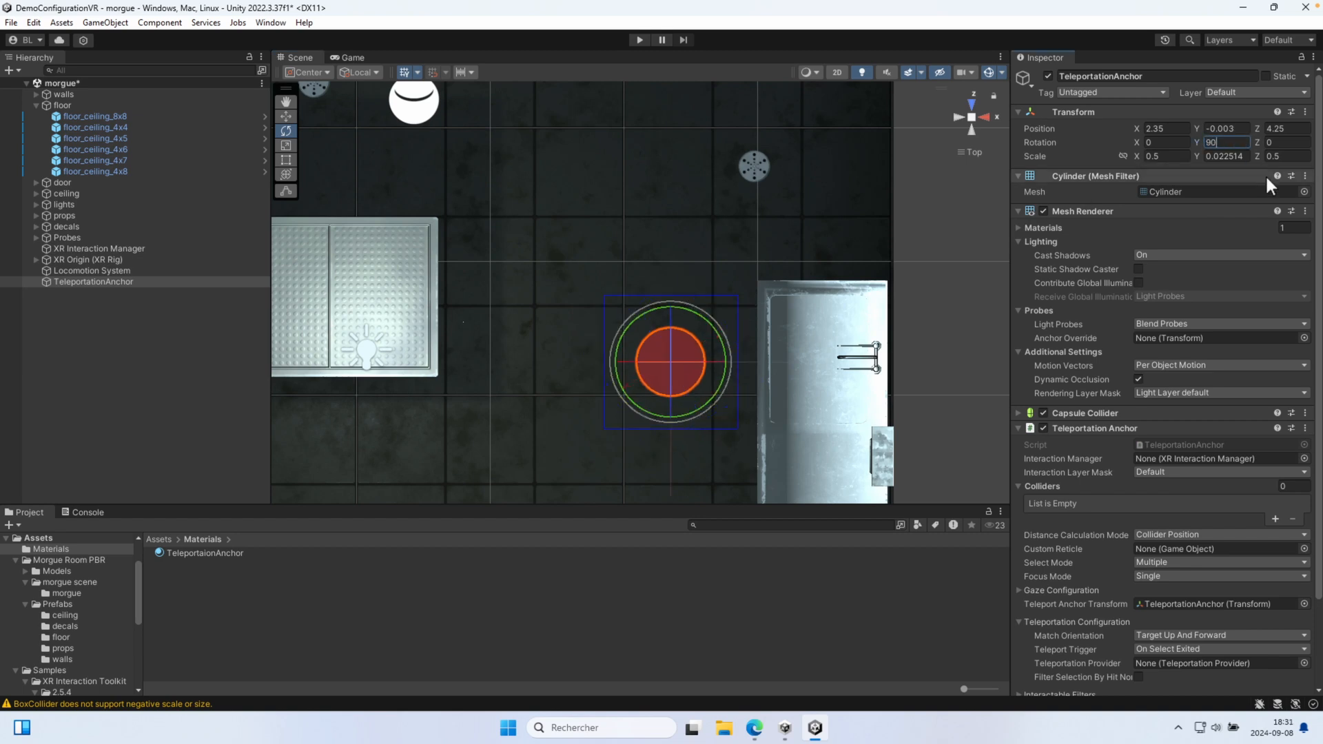
type("w")
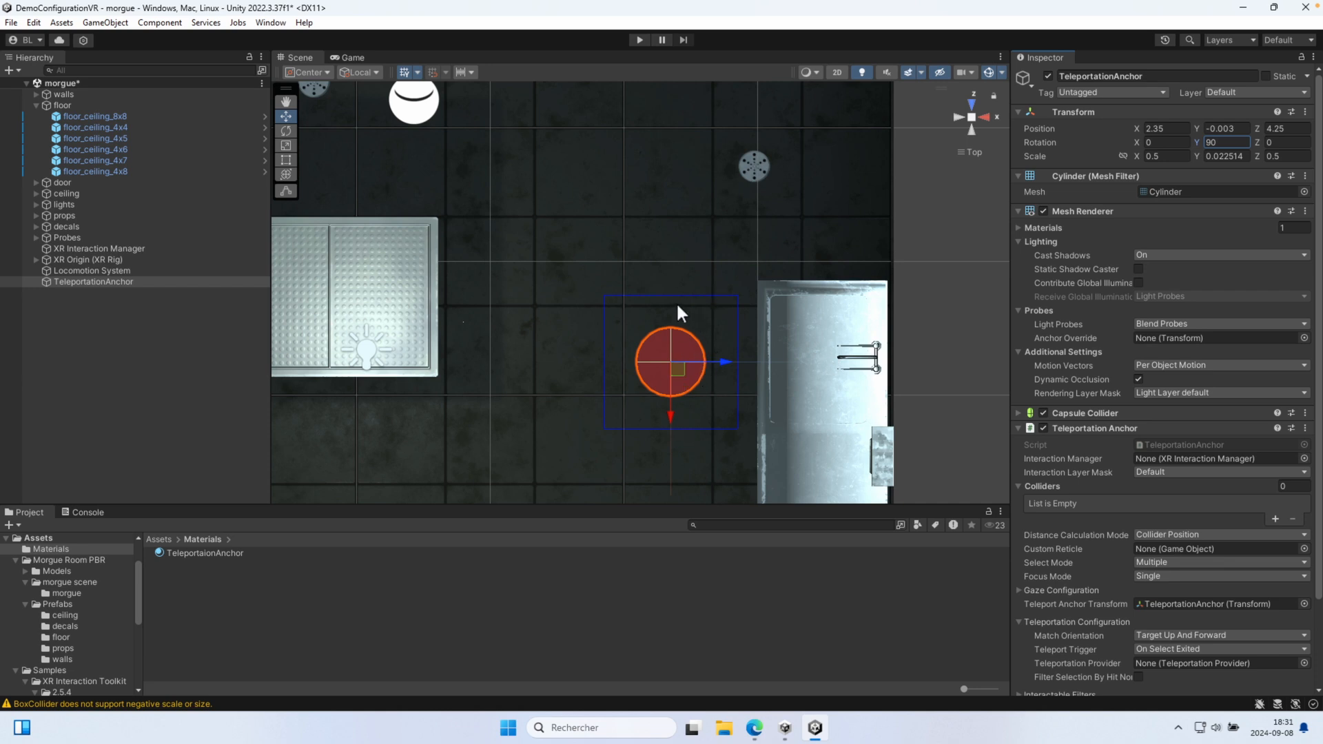
Test the anchor in play mode by teleporting onto the red disc with the right controller, and end the run
left_click(639, 42)
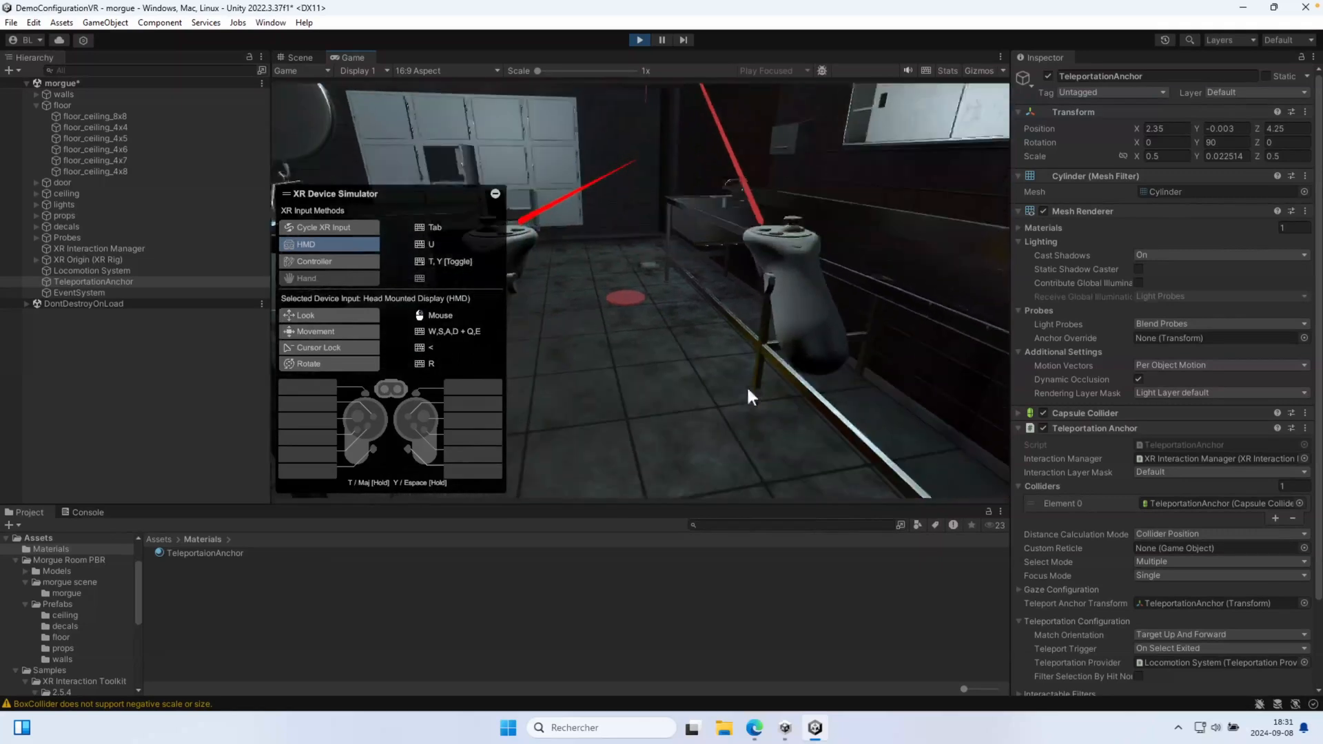
key("y")
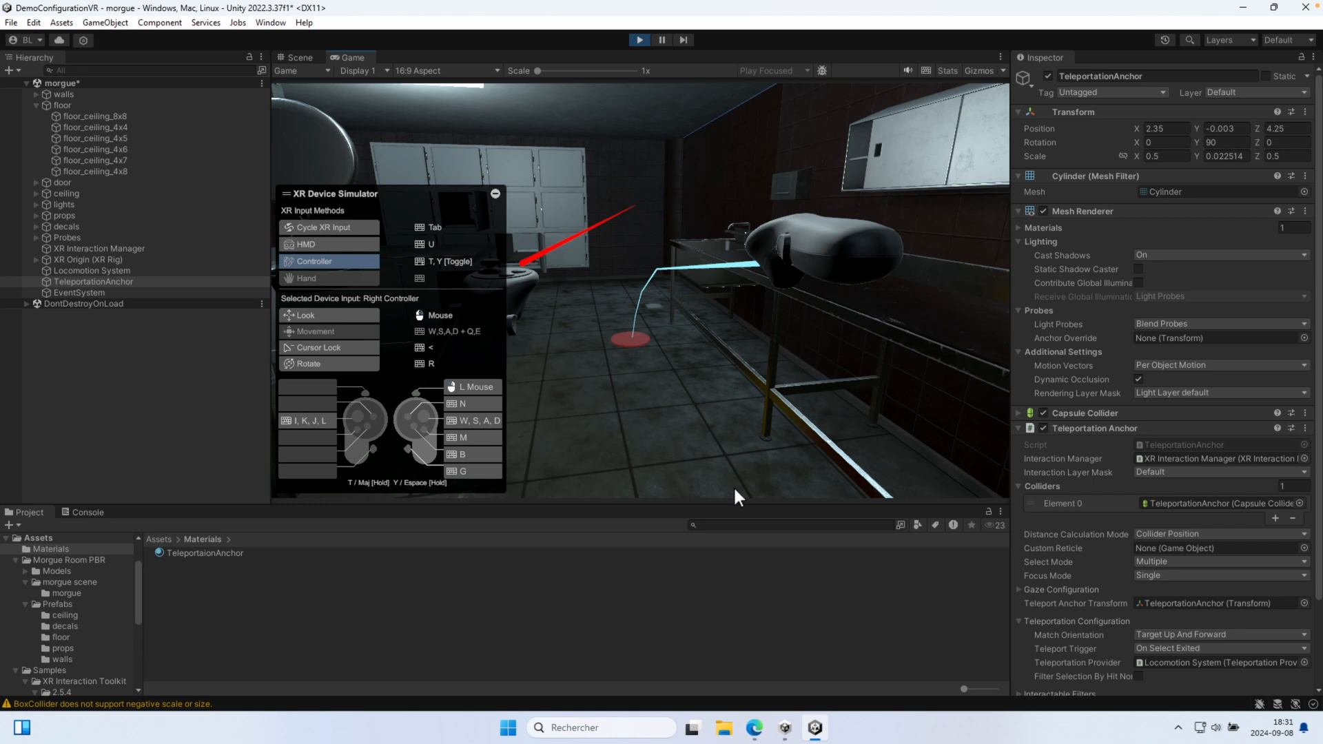
key("g")
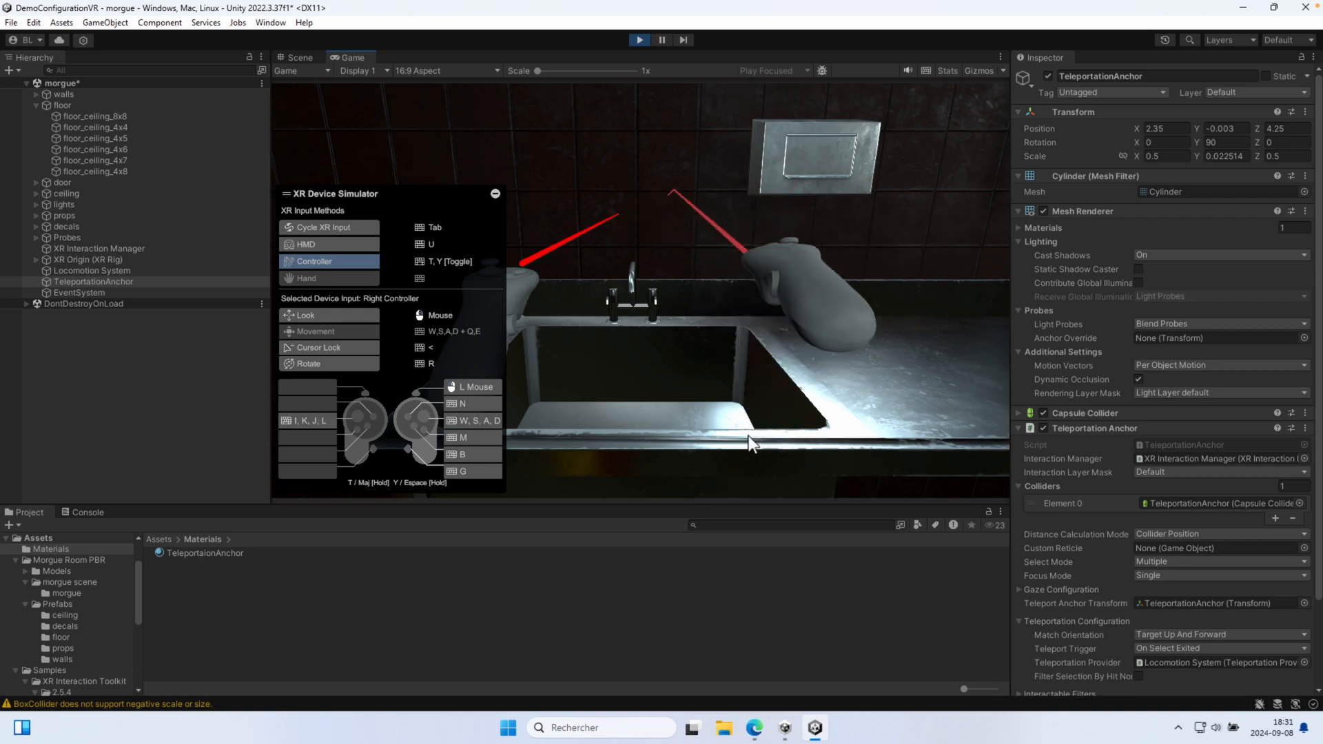
key("y")
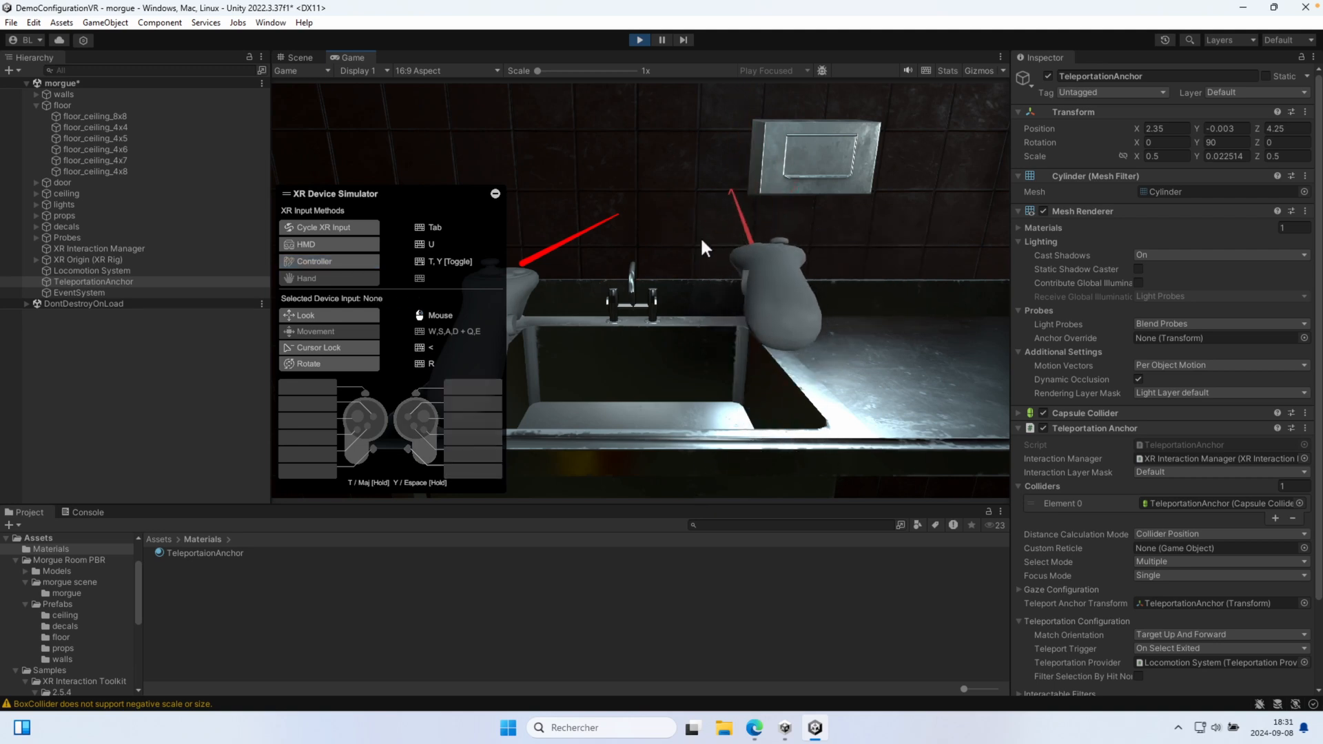
left_click(640, 41)
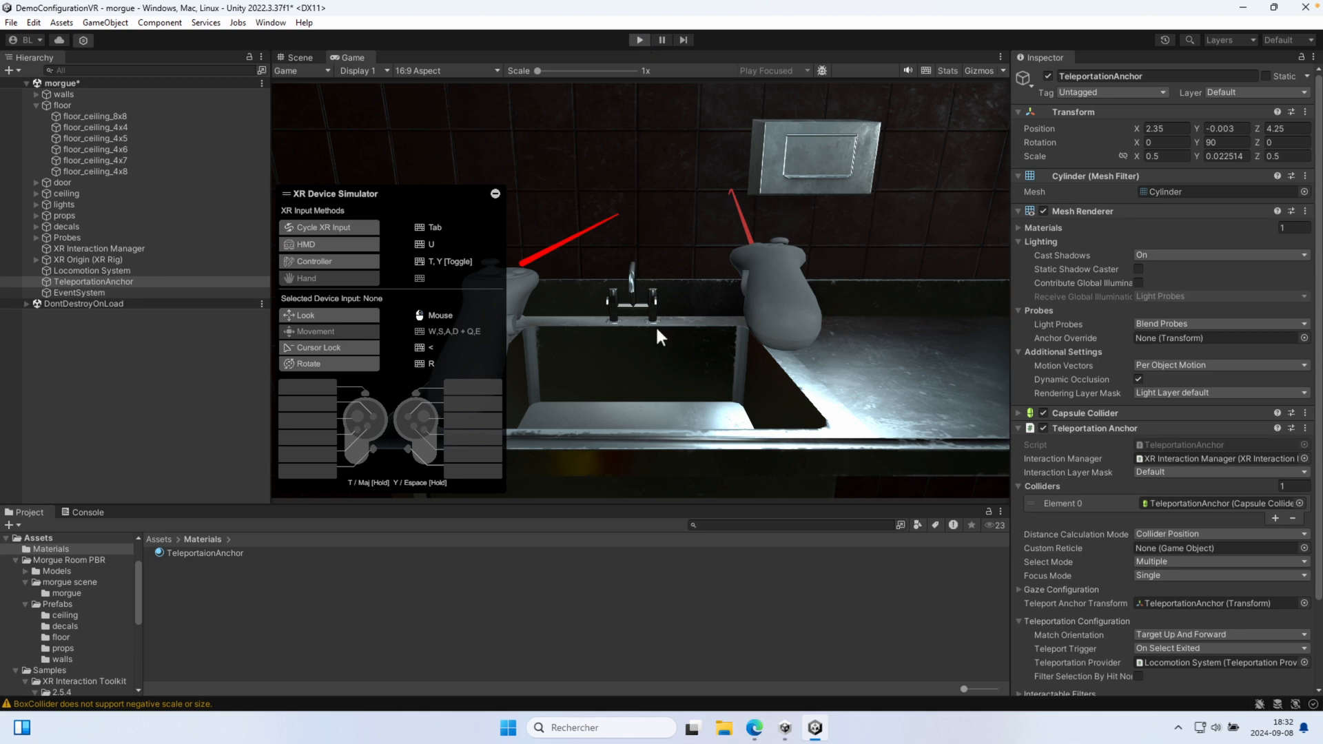
Duplicate the sink's TeleportationAnchor, place the copy above the upper metal table at about X -0.96, Z 6.04, and set its Y rotation to 180
scroll(697, 410, "down", 3)
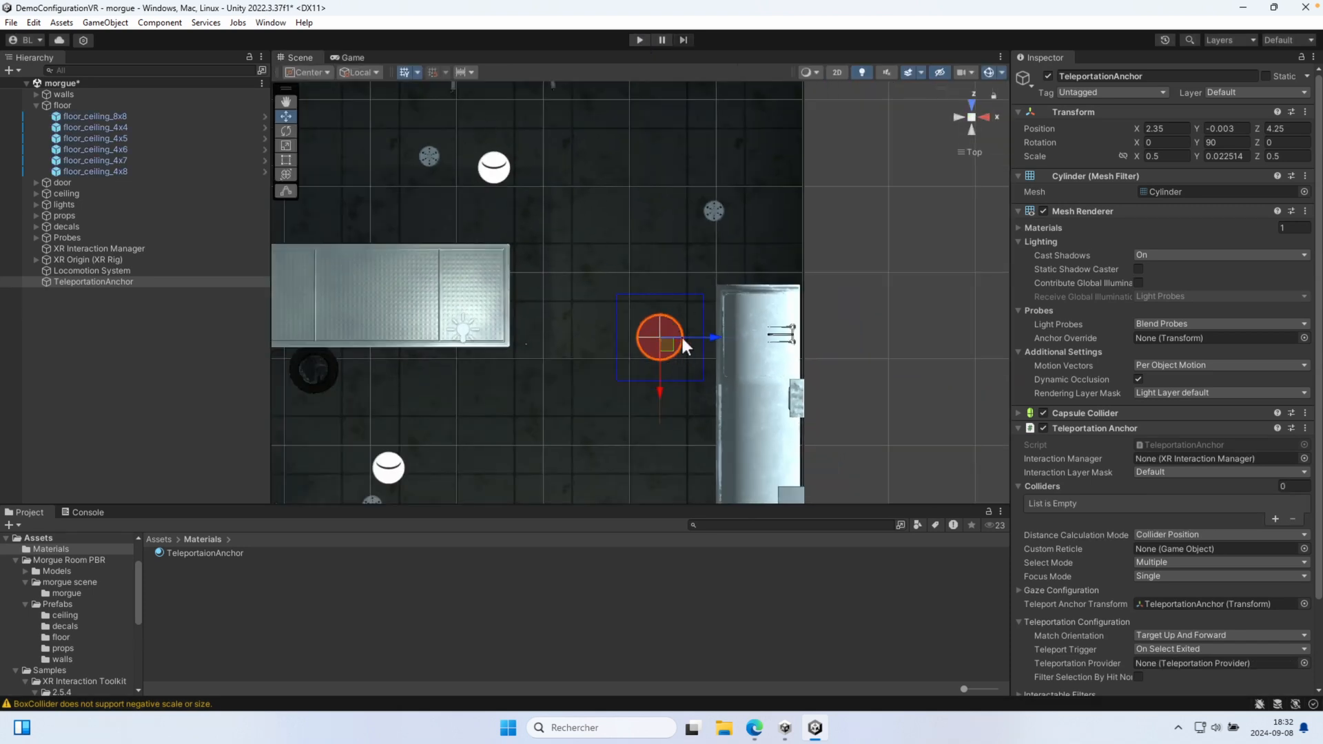
middle_click_drag(618, 396, 779, 391)
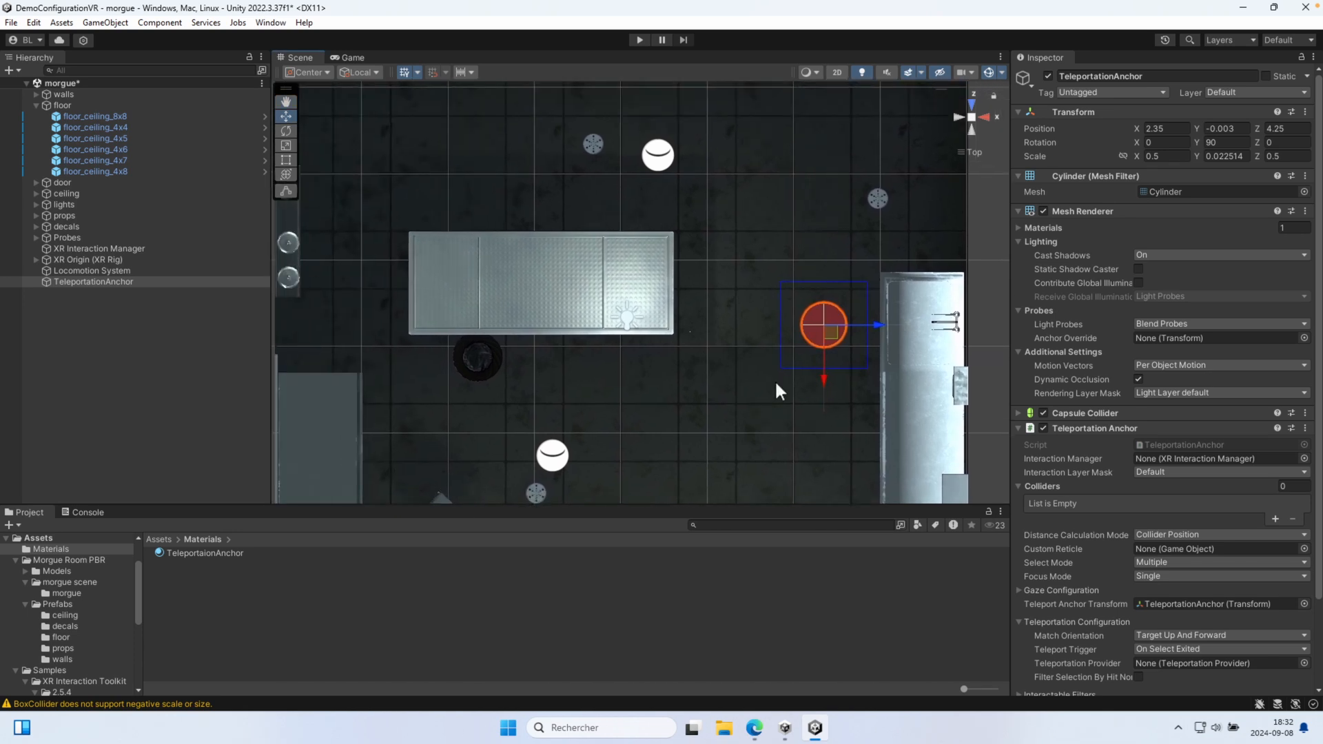
scroll(803, 370, "down", 6)
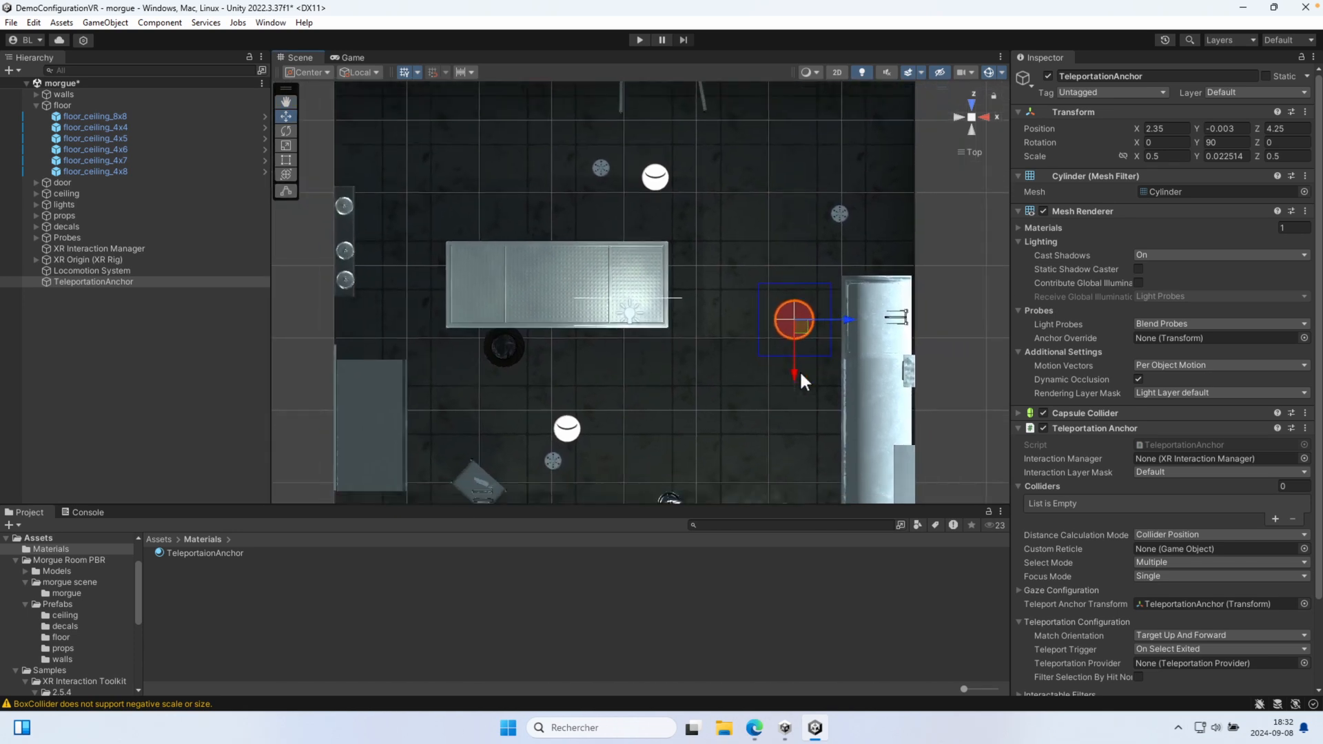
middle_click_drag(722, 360, 796, 372)
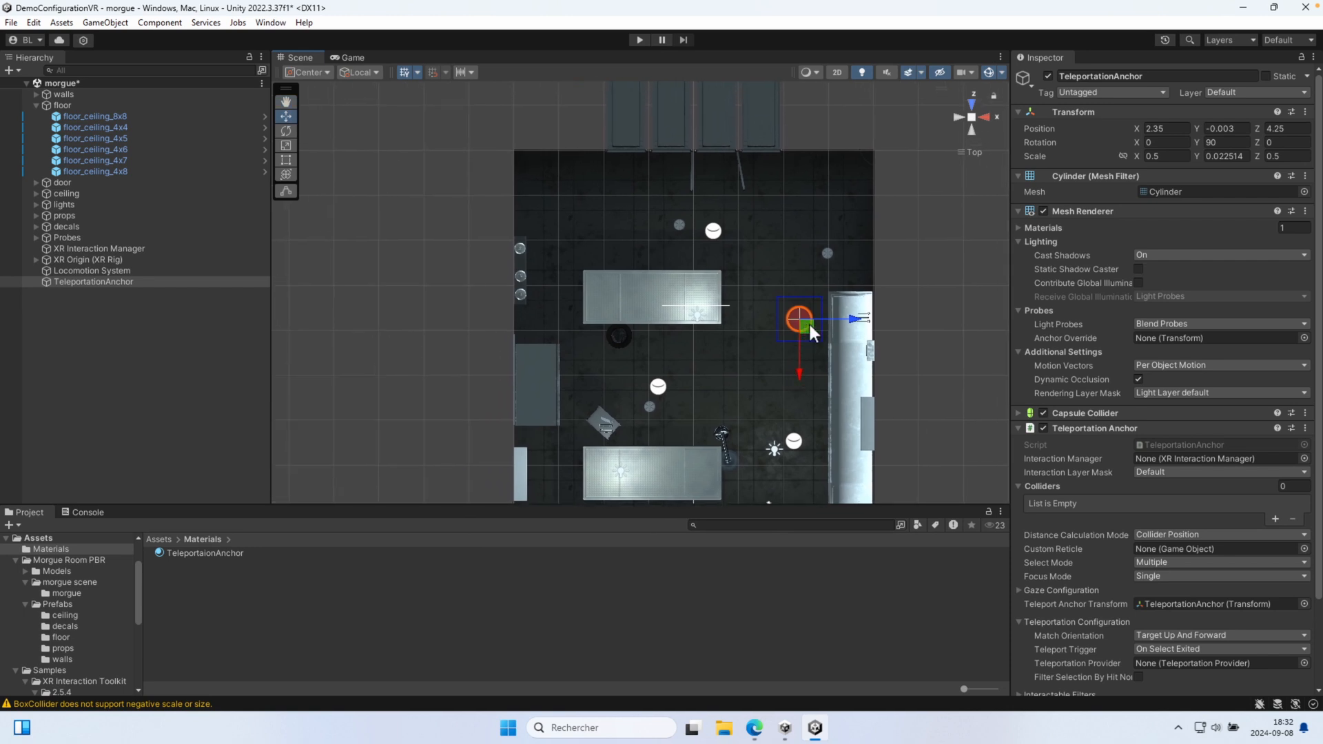
left_click(181, 281)
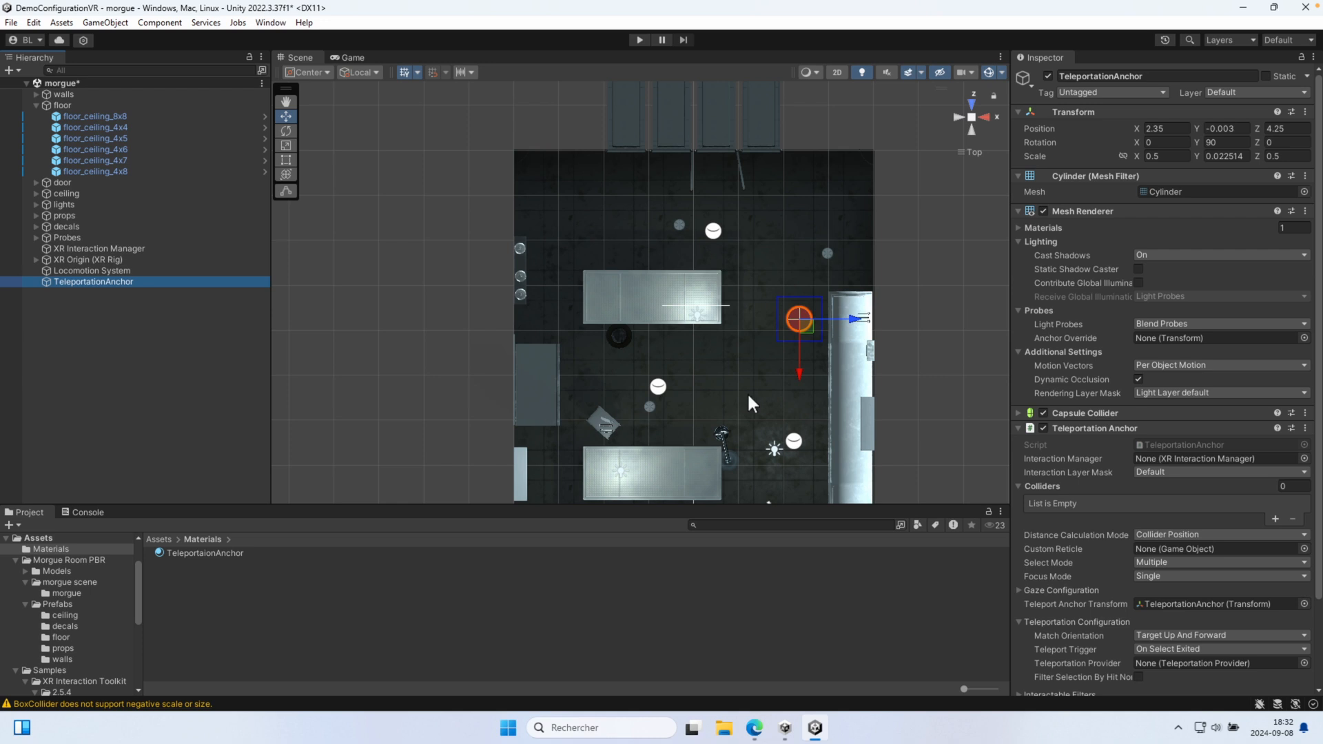
key("ctrl+d")
left_click_drag(809, 325, 659, 243)
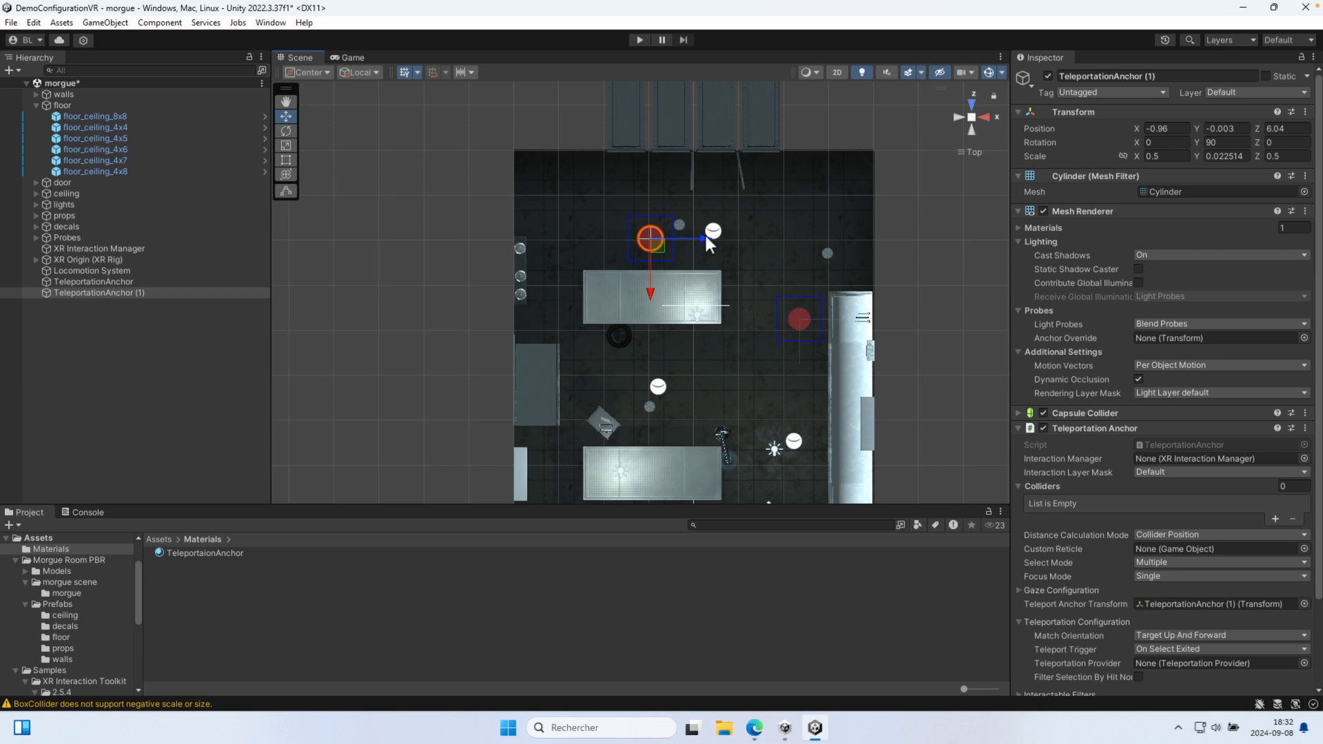
left_click(1228, 142)
type("1")
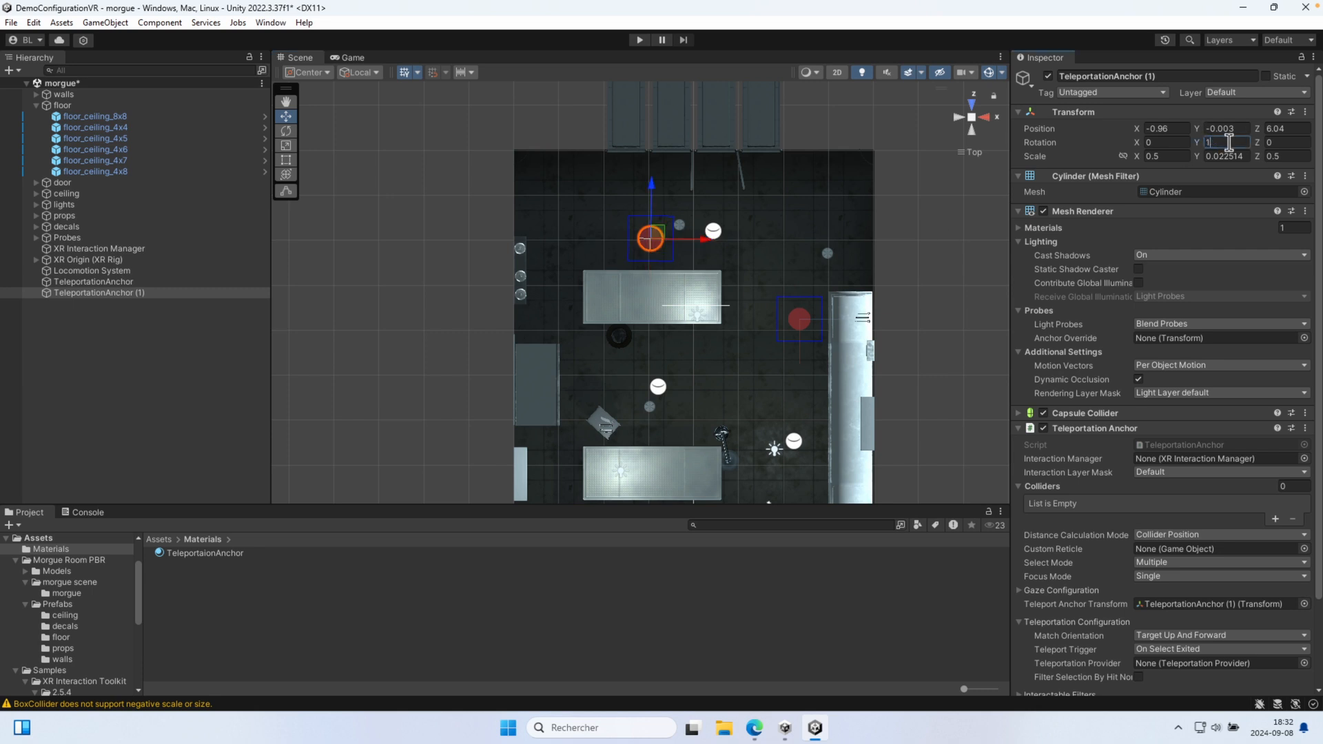
type("80")
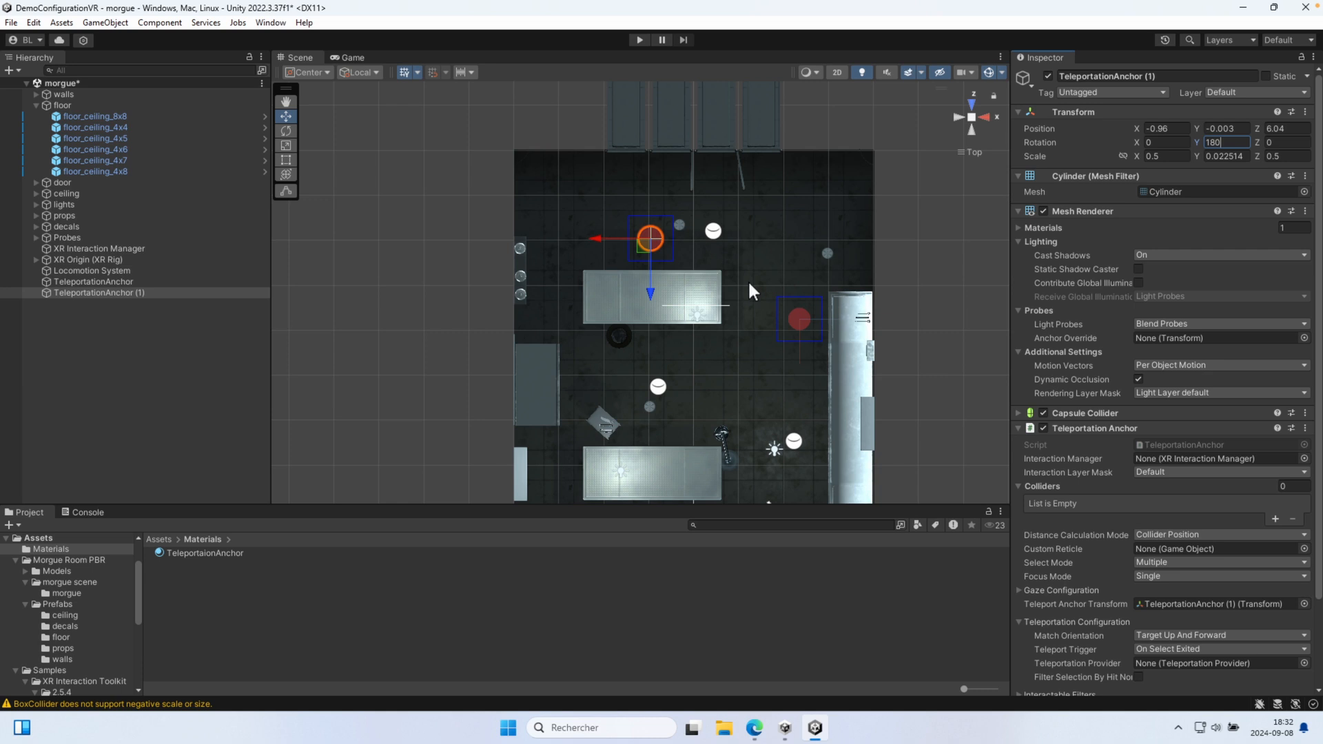
Duplicate that anchor, place the copy below the upper metal table at about X -0.29, Z 3.47, and set its Y rotation to 0
left_click(643, 247)
key("ctrl+d")
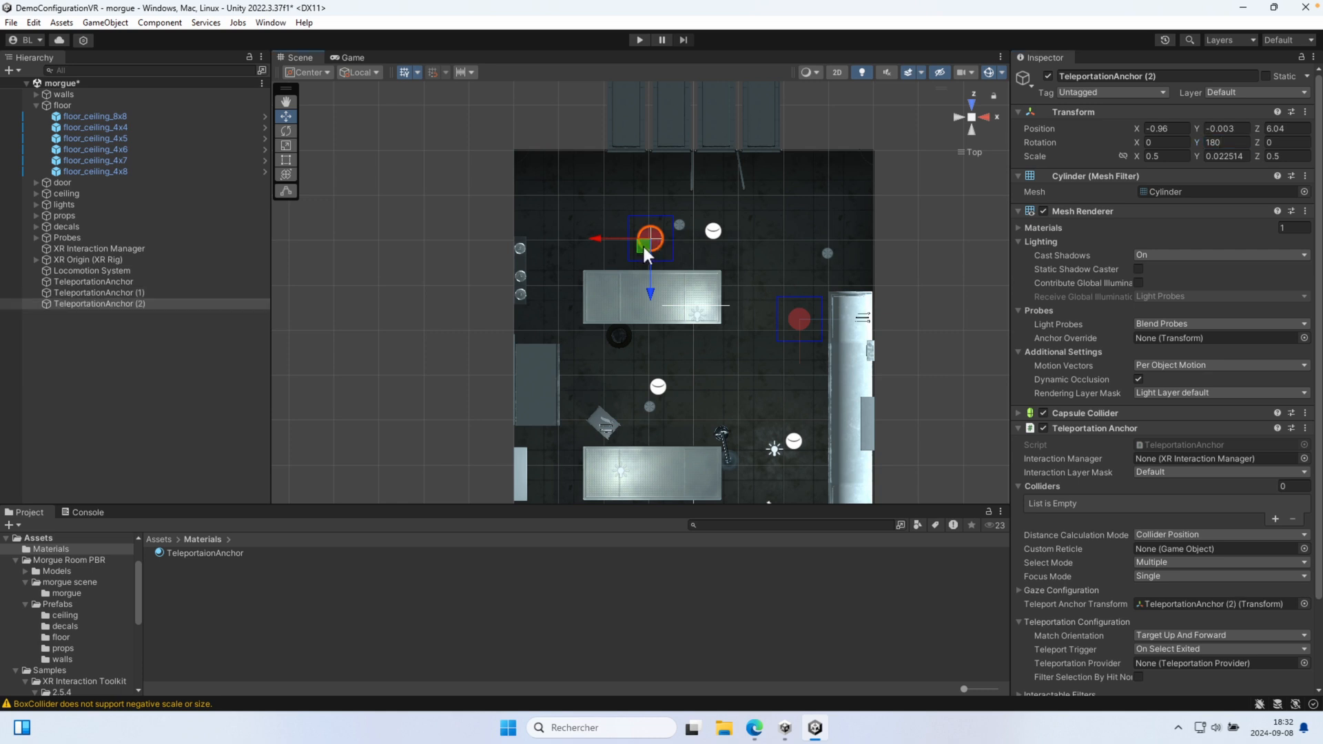
left_click_drag(642, 242, 674, 362)
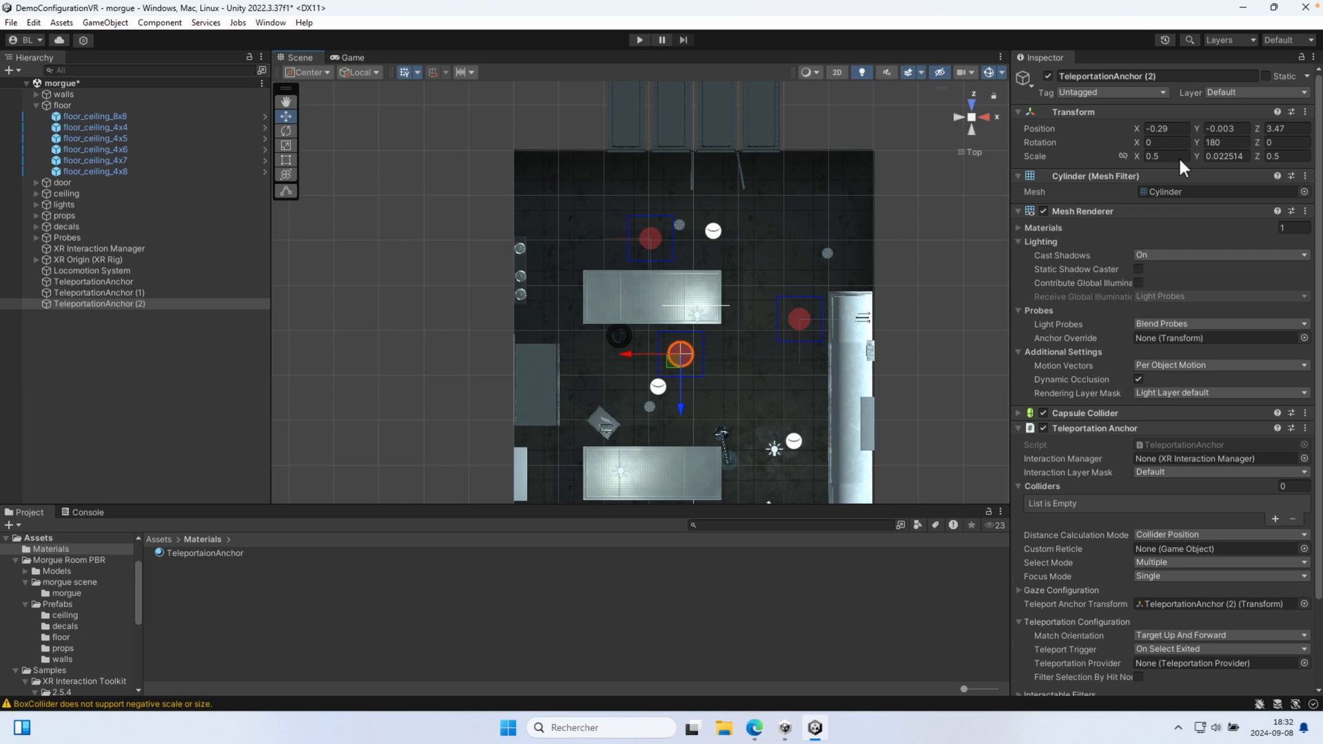
left_click(1229, 143)
type("0")
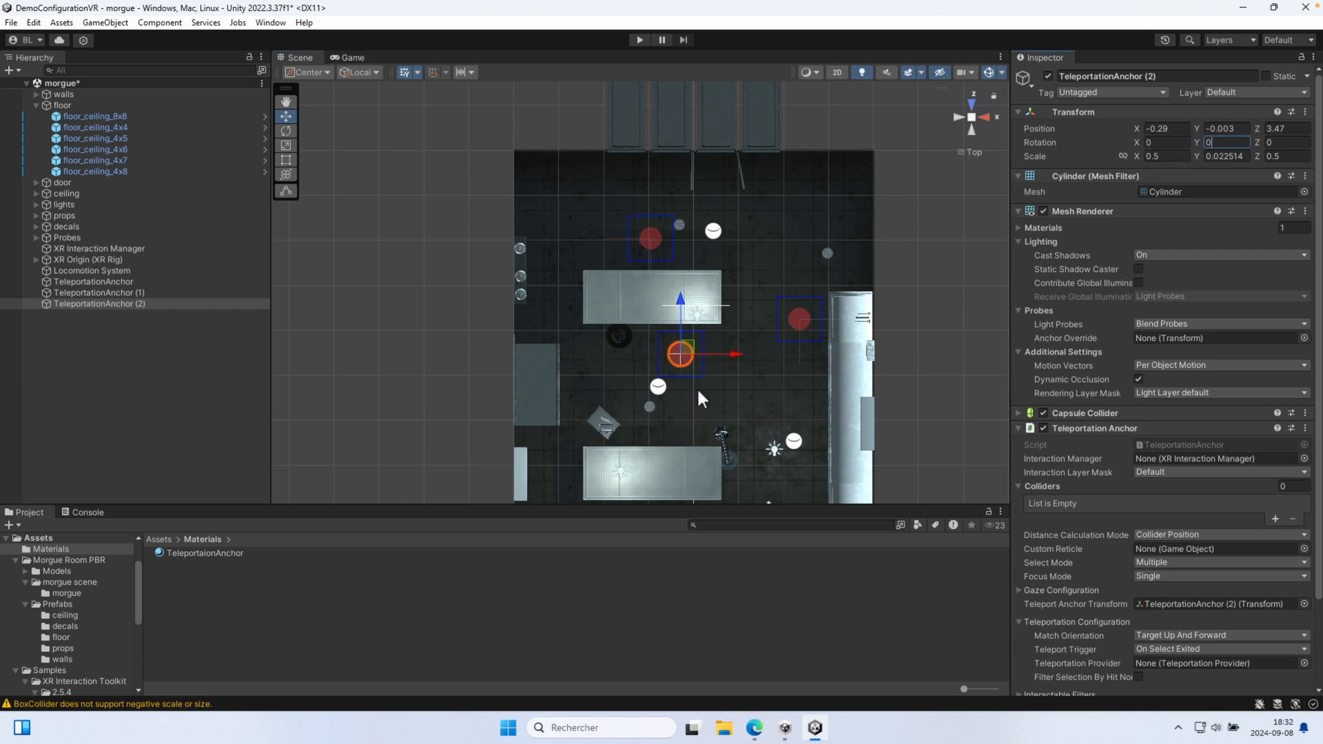
Duplicate this anchor, place the copy beside the instrument tray at about X -1.45, Z 2.5, and rotate it toward the tray, about -135.5 on Y
left_click(692, 347)
key("ctrl+d")
left_click_drag(690, 346, 638, 390)
scroll(612, 428, "up", 2)
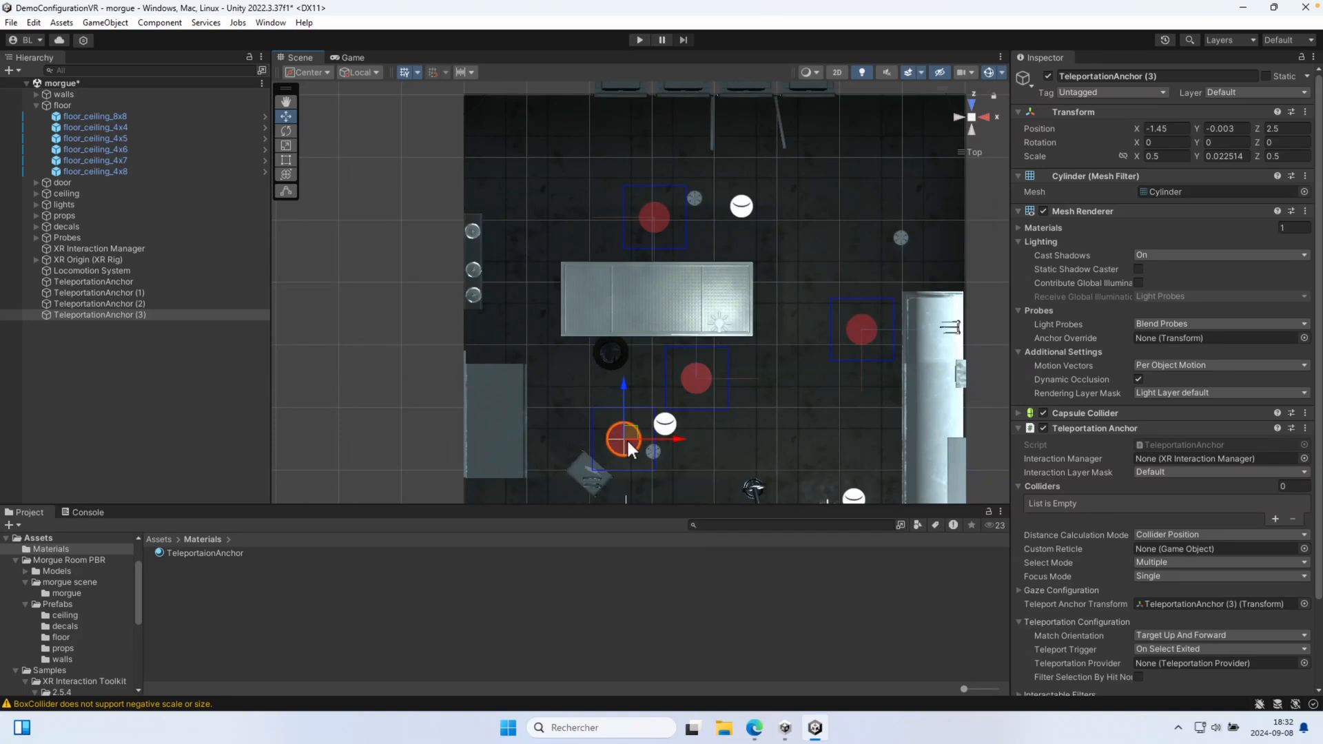
middle_click_drag(655, 474, 716, 319)
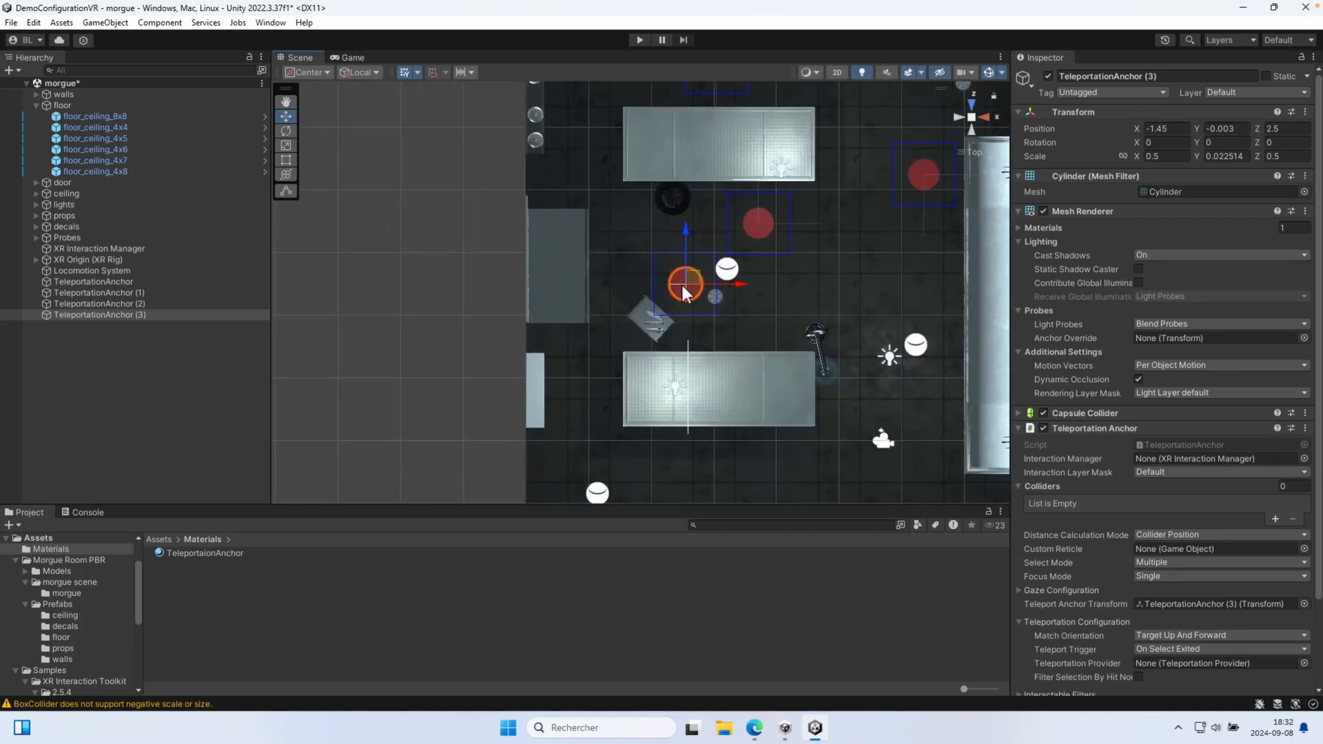
key("e")
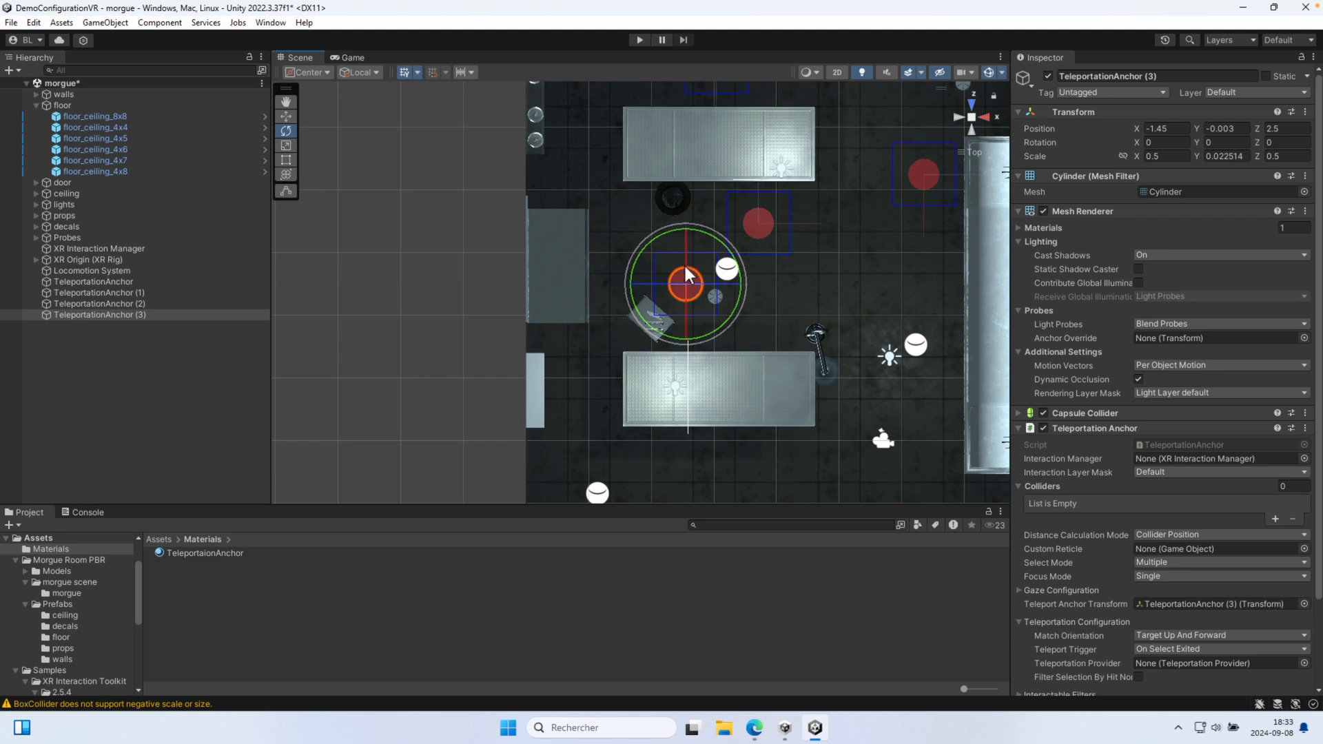
left_click_drag(664, 244, 669, 376)
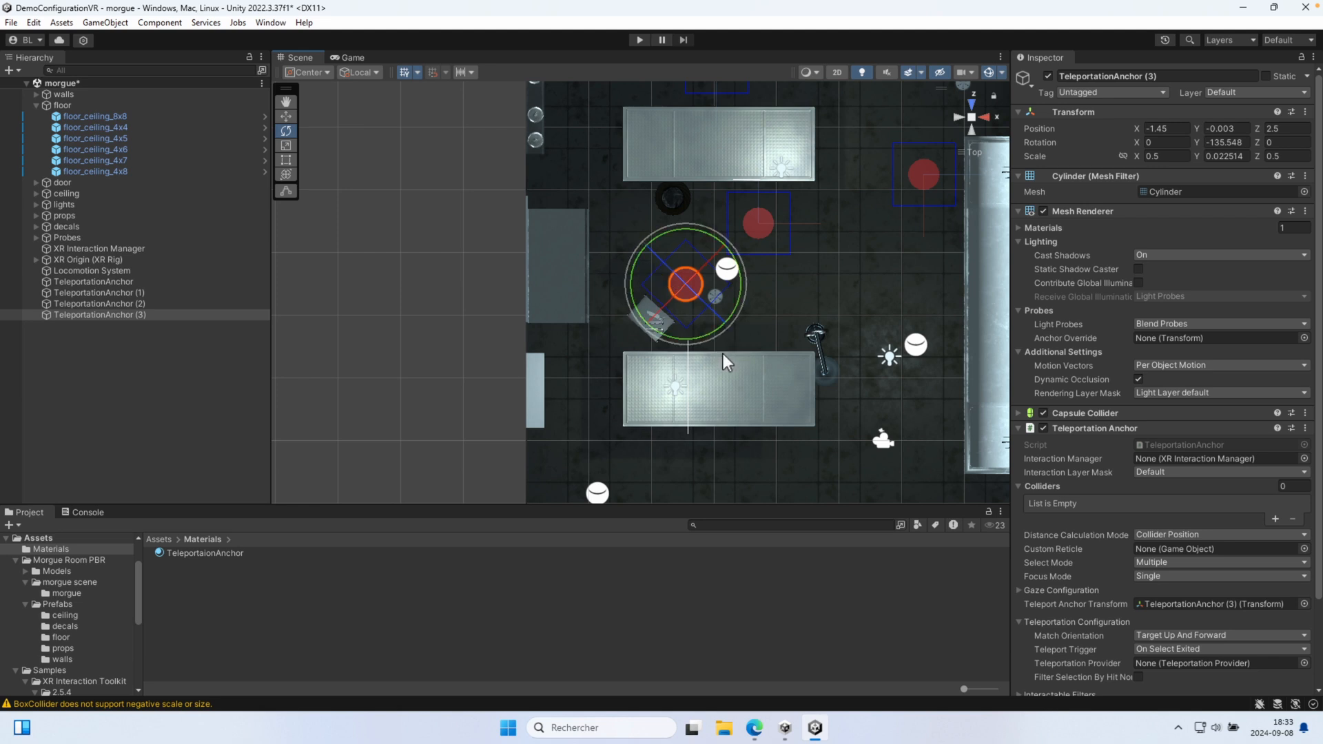
Duplicate TeleportationAnchor (2), place the copy before the sink counter's lower faucet at about X 2.24, Z 0.02, and set its Y rotation to 90
middle_click_drag(711, 348, 601, 241)
left_click(629, 118)
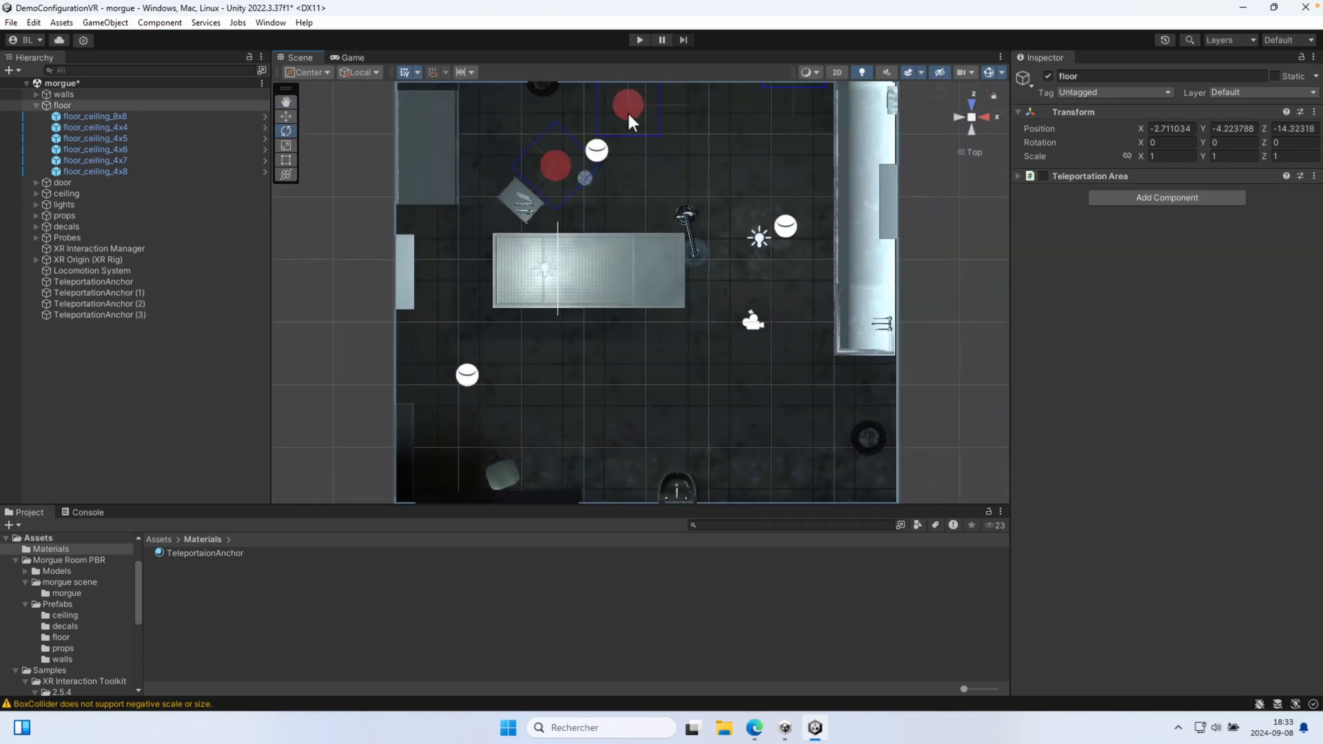
left_click(631, 114)
middle_click_drag(731, 324, 734, 394)
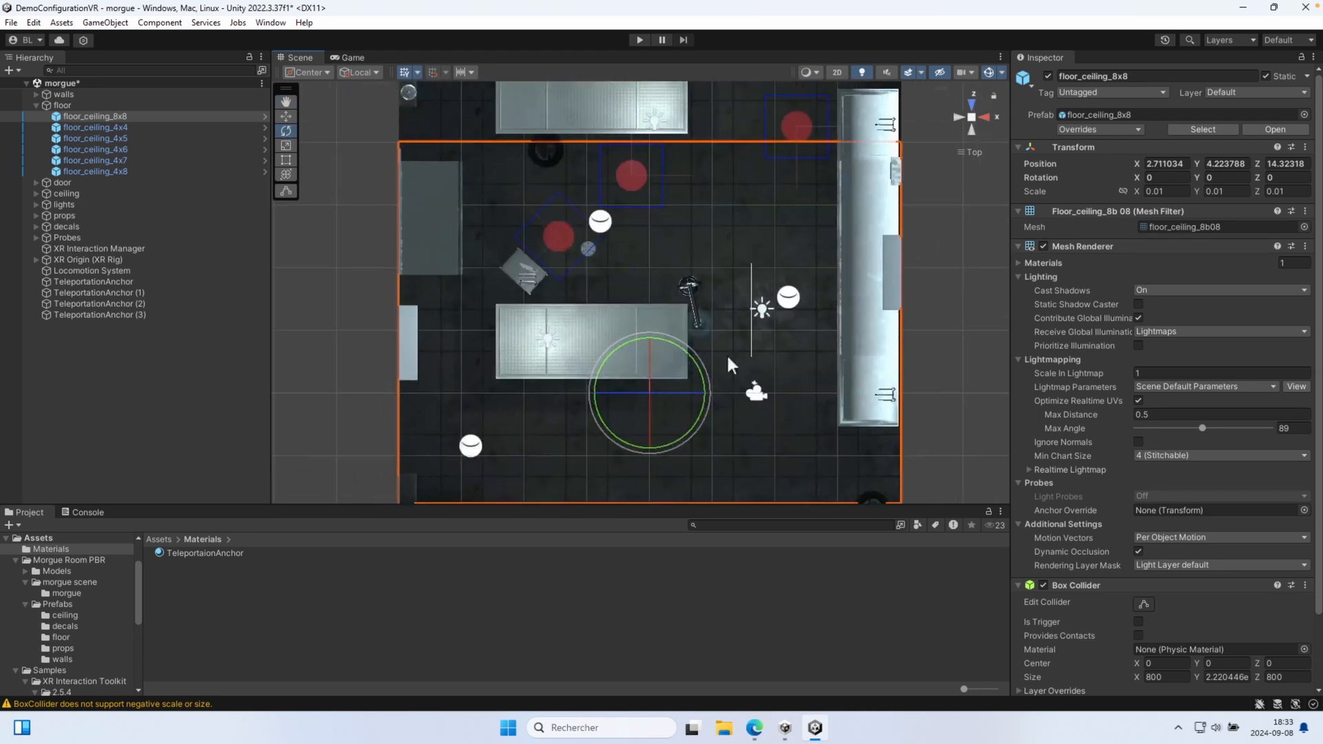
left_click(632, 177)
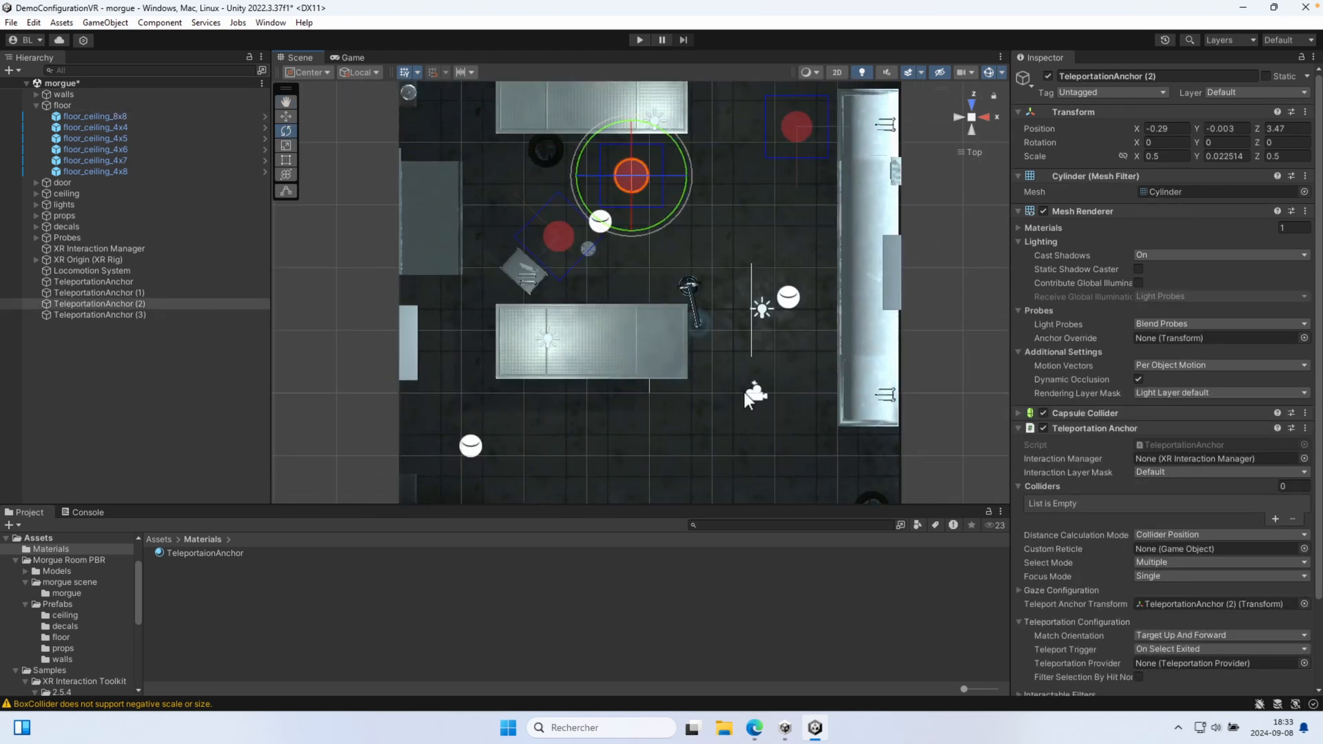
middle_click_drag(804, 413, 761, 360)
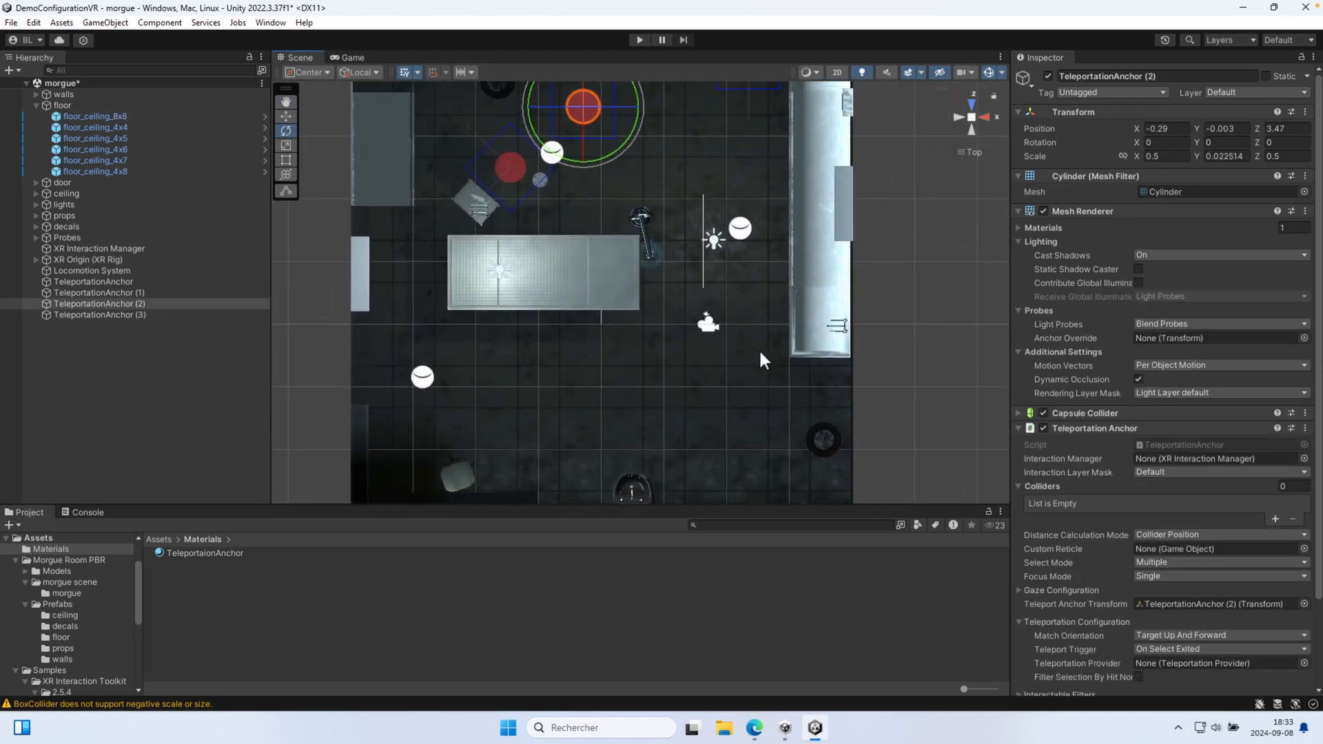
key("ctrl+d")
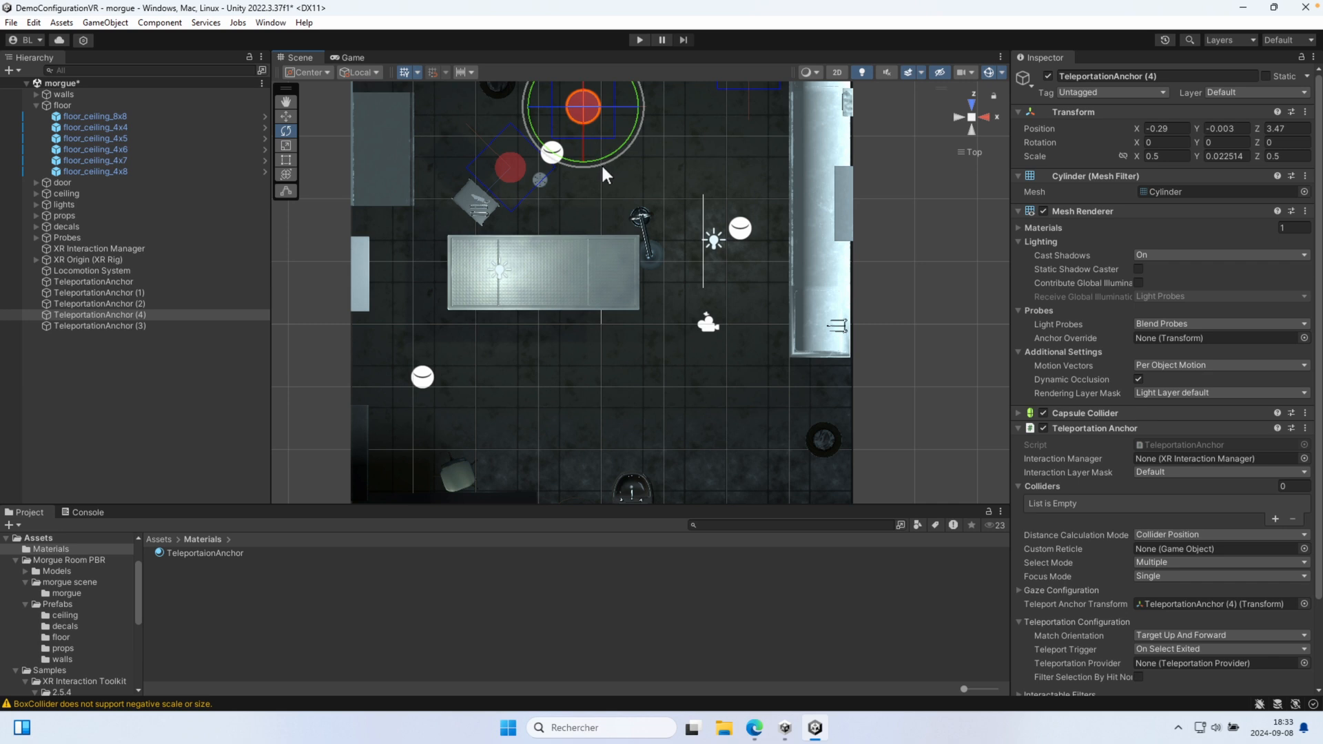
key("w")
left_click_drag(591, 107, 748, 323)
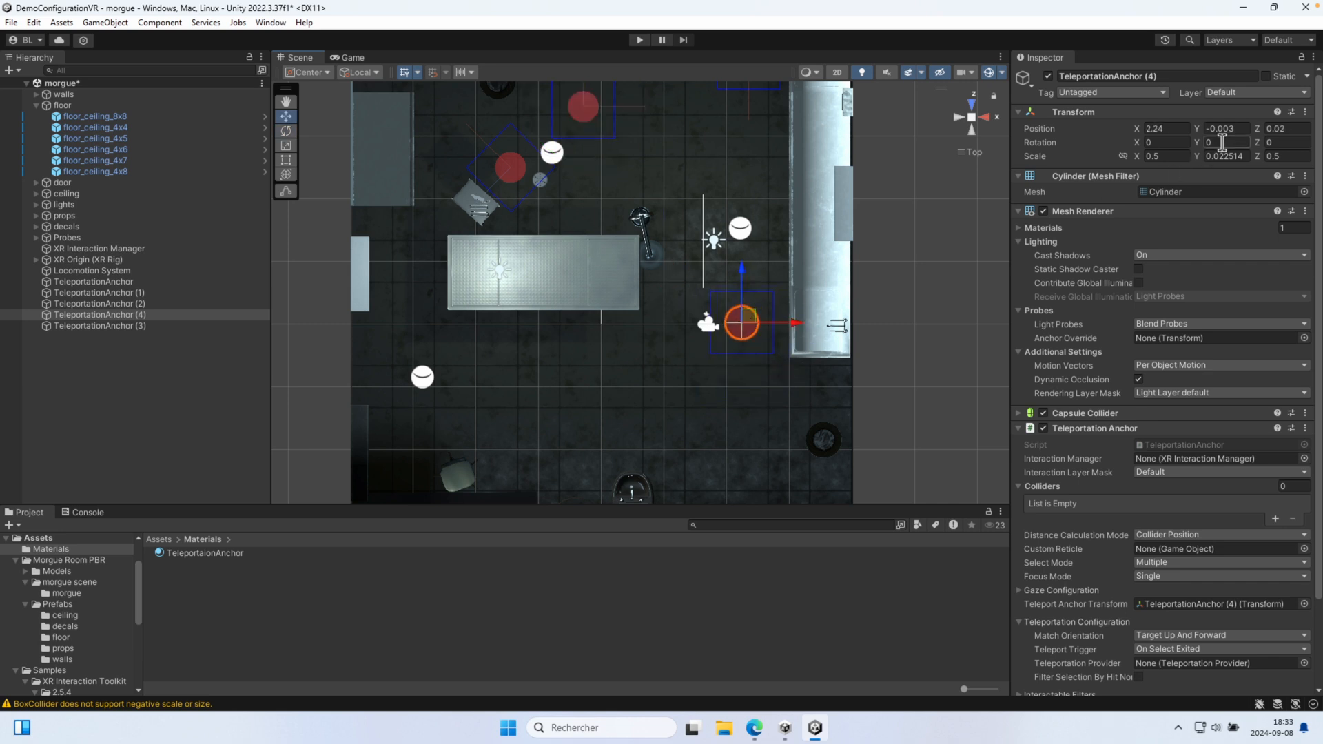
left_click(1222, 142)
type("90")
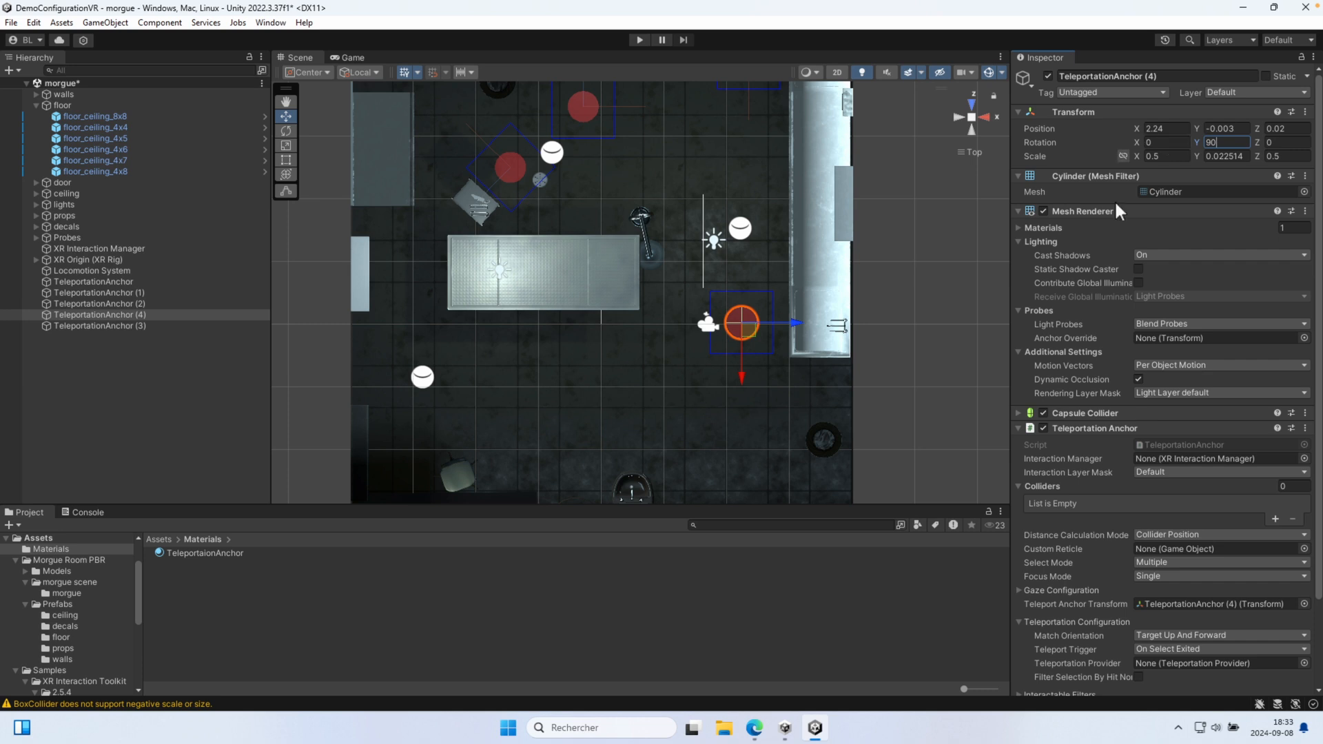
Duplicate the lower sink anchor, place the copy near the room's bottom wall at about X 2, Z -2.28, and set its Y rotation to 180
middle_click_drag(794, 415, 786, 343)
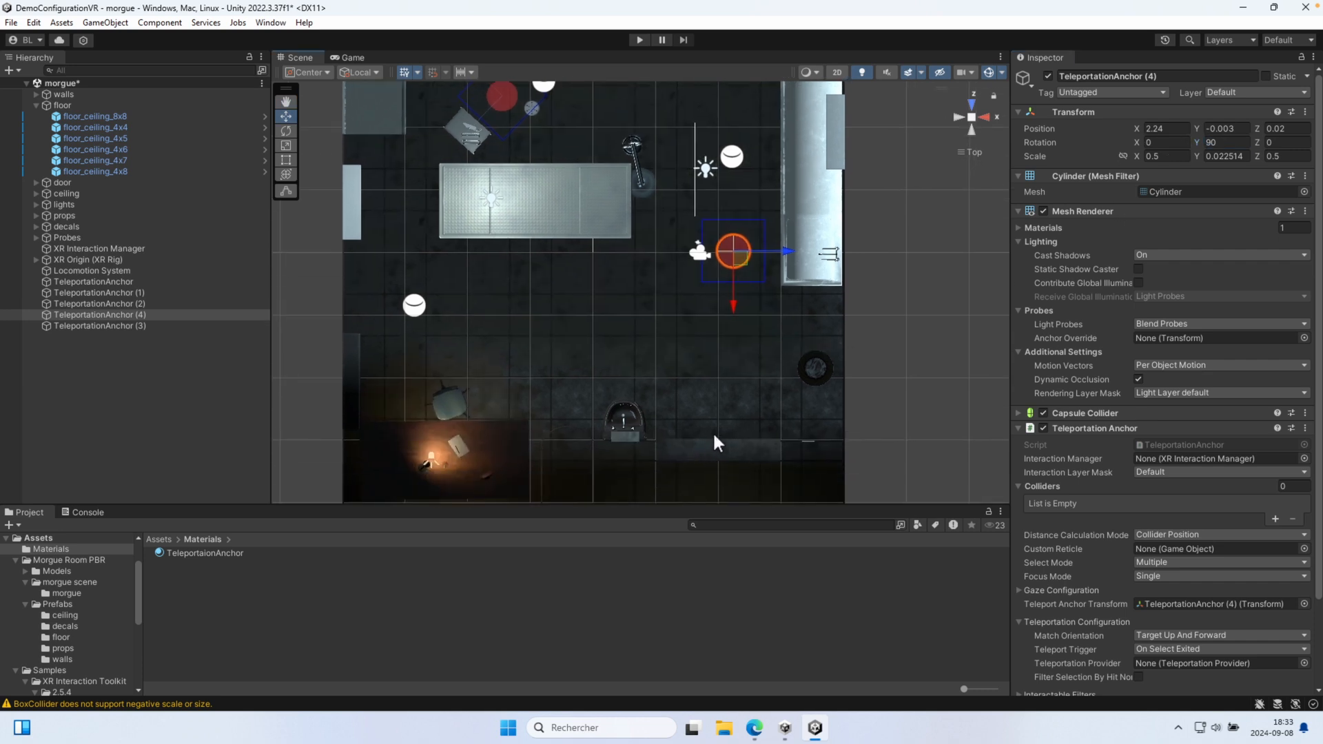
key("ctrl+d")
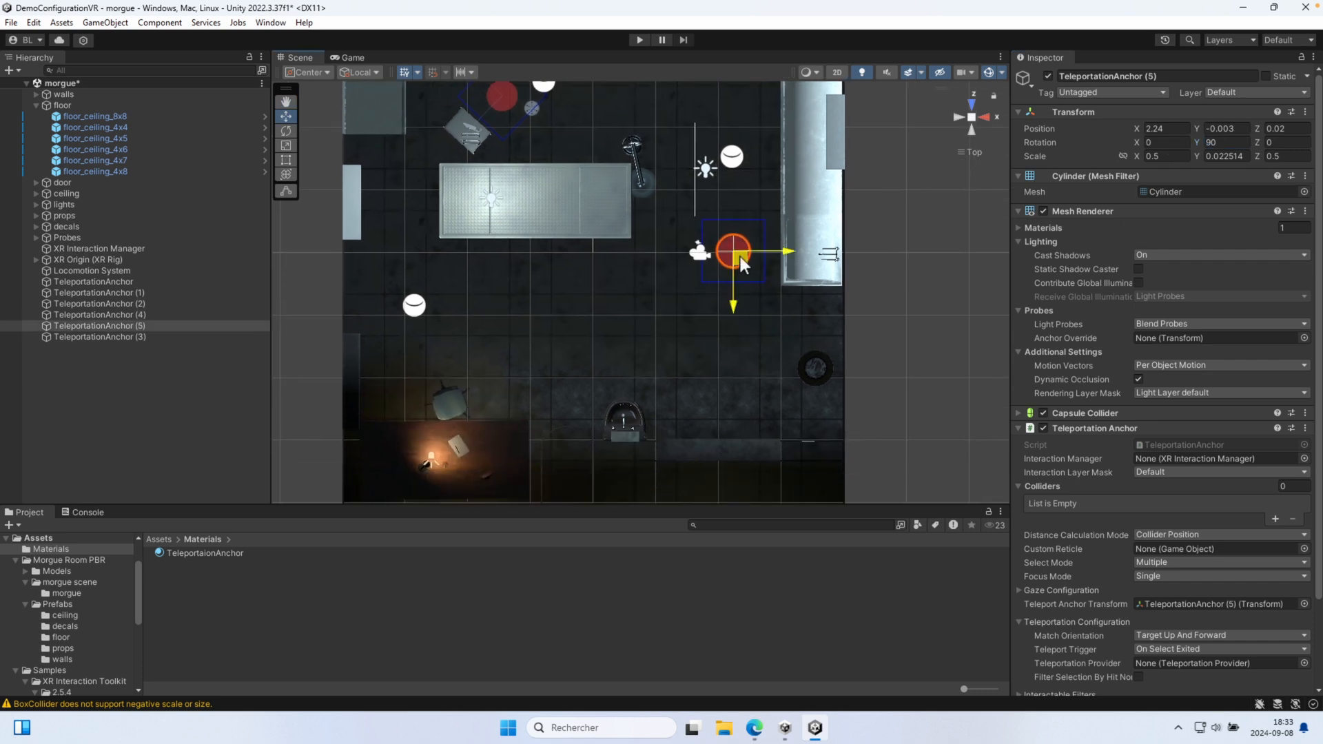
left_click_drag(733, 260, 726, 402)
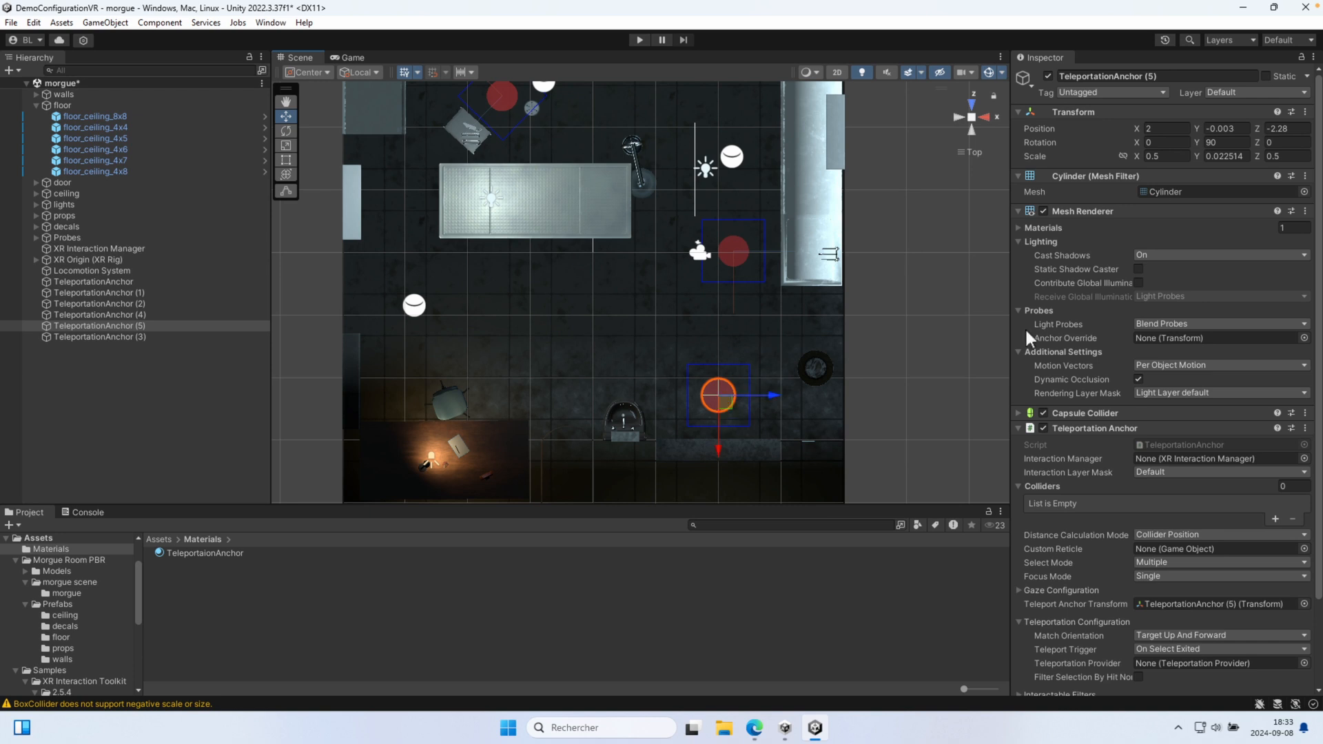
left_click_drag(1217, 143, 1167, 142)
type("180")
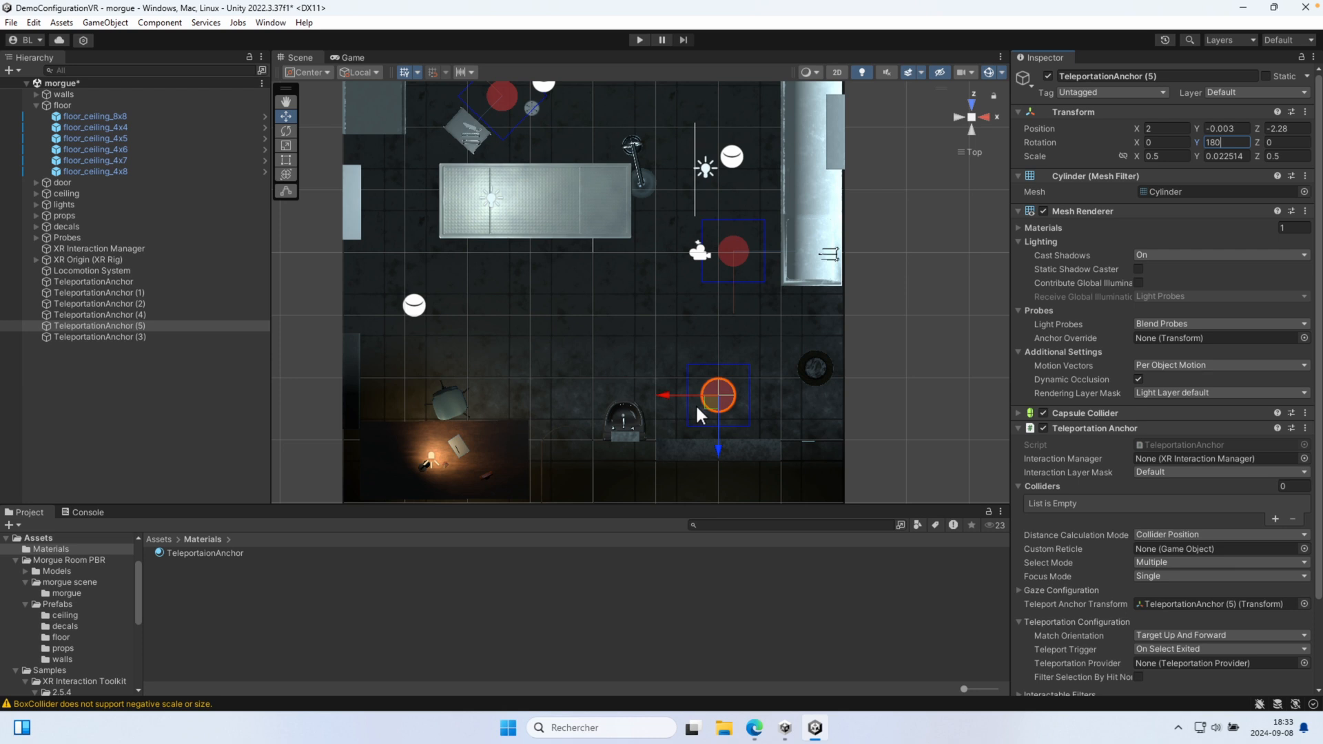
Duplicate the bottom-wall anchor, place the copy below the lower metal table at about X -0.99, Z -0.4, and set its Y rotation to 0
key("ctrl+d")
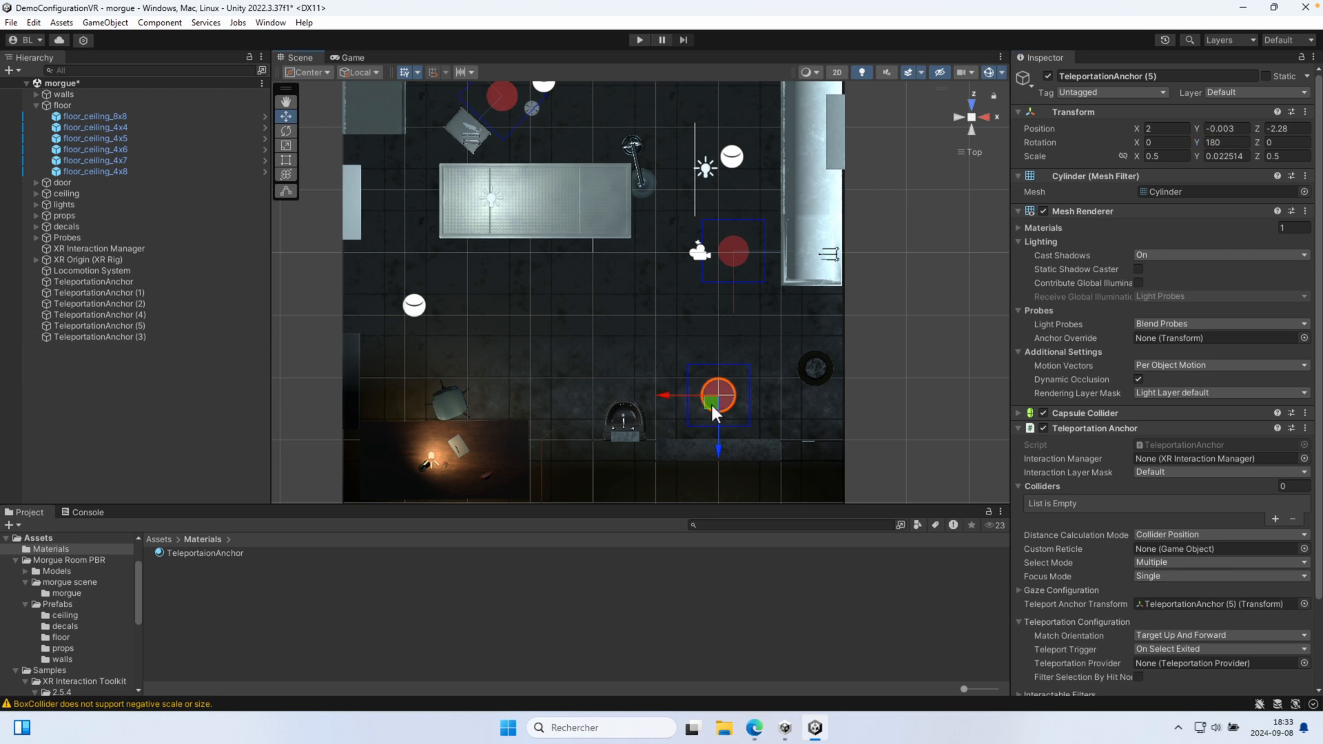
left_click_drag(710, 407, 526, 295)
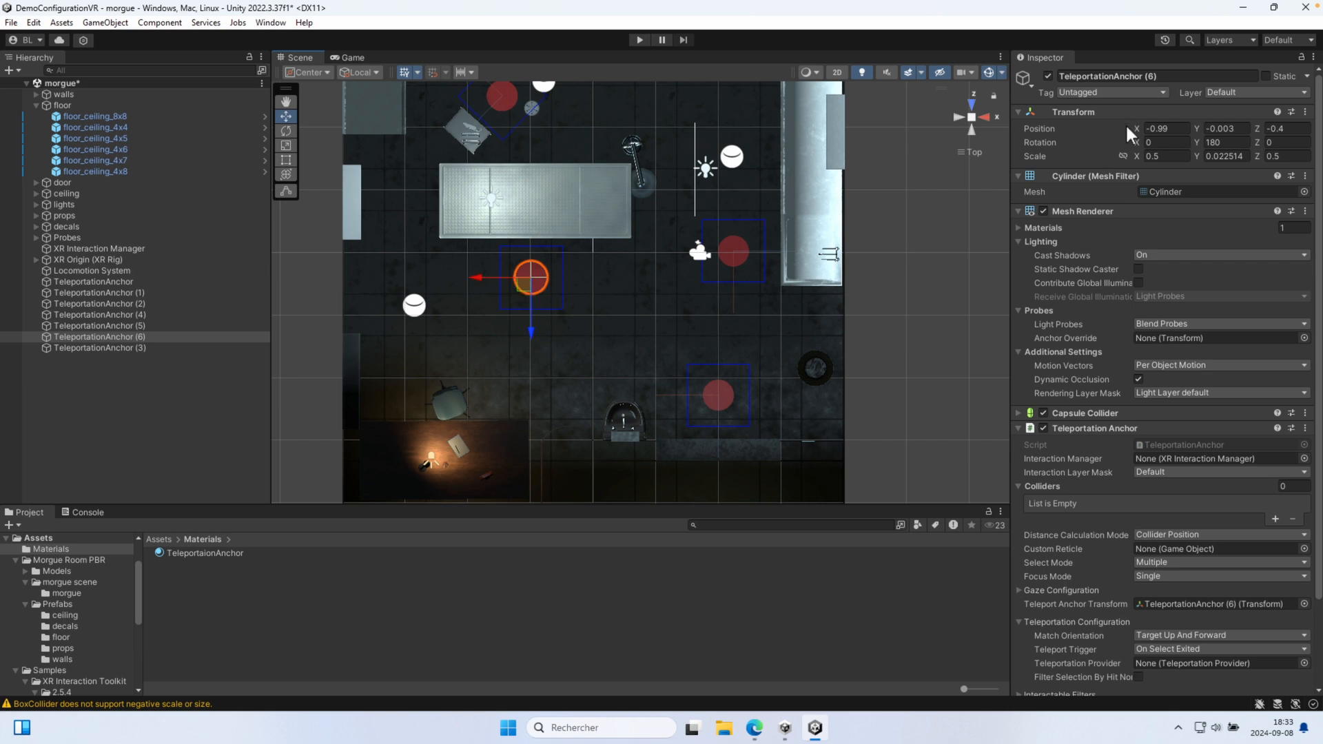
left_click(1225, 142)
type("0")
Duplicate the lower table's anchor, place the copy by the lit desk at about X -1.56, Z -2.14, and rotate it toward the desk, about -144.6 on Y
left_click(541, 277)
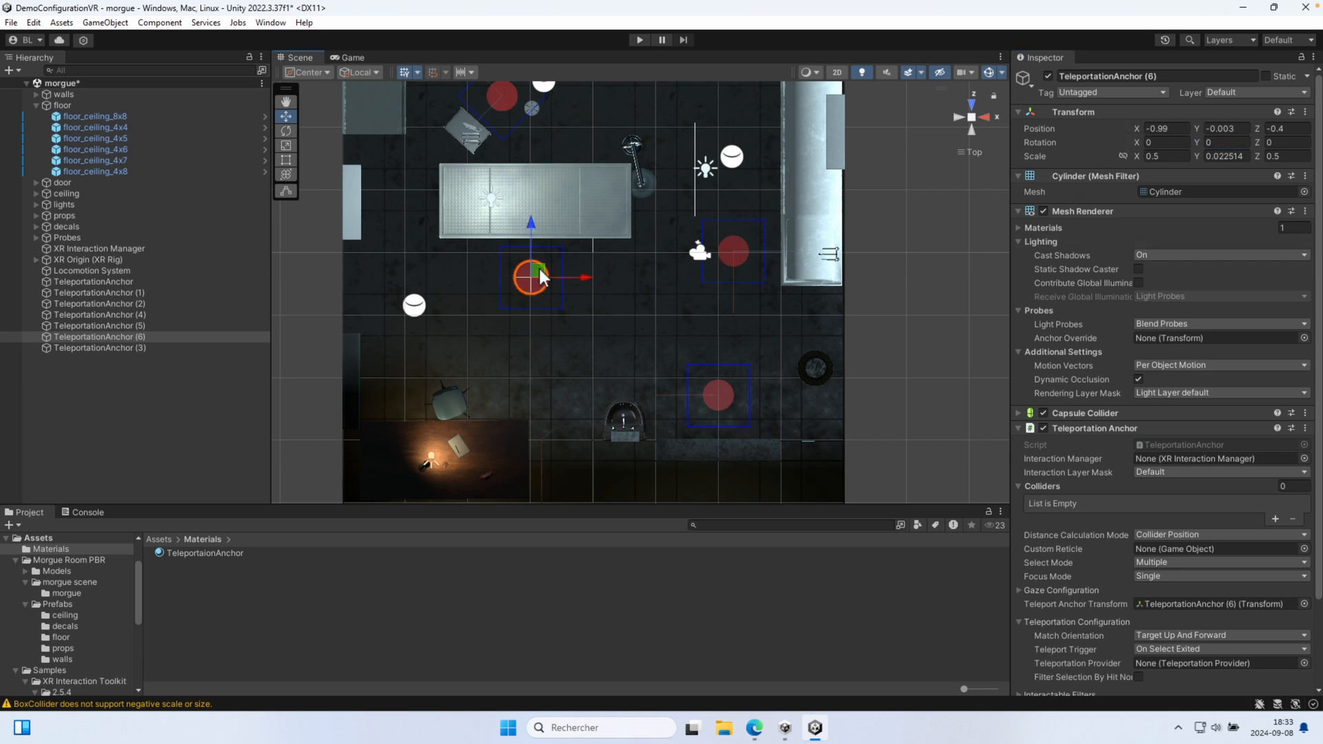
key("ctrl+d")
left_click_drag(541, 277, 506, 391)
key("e")
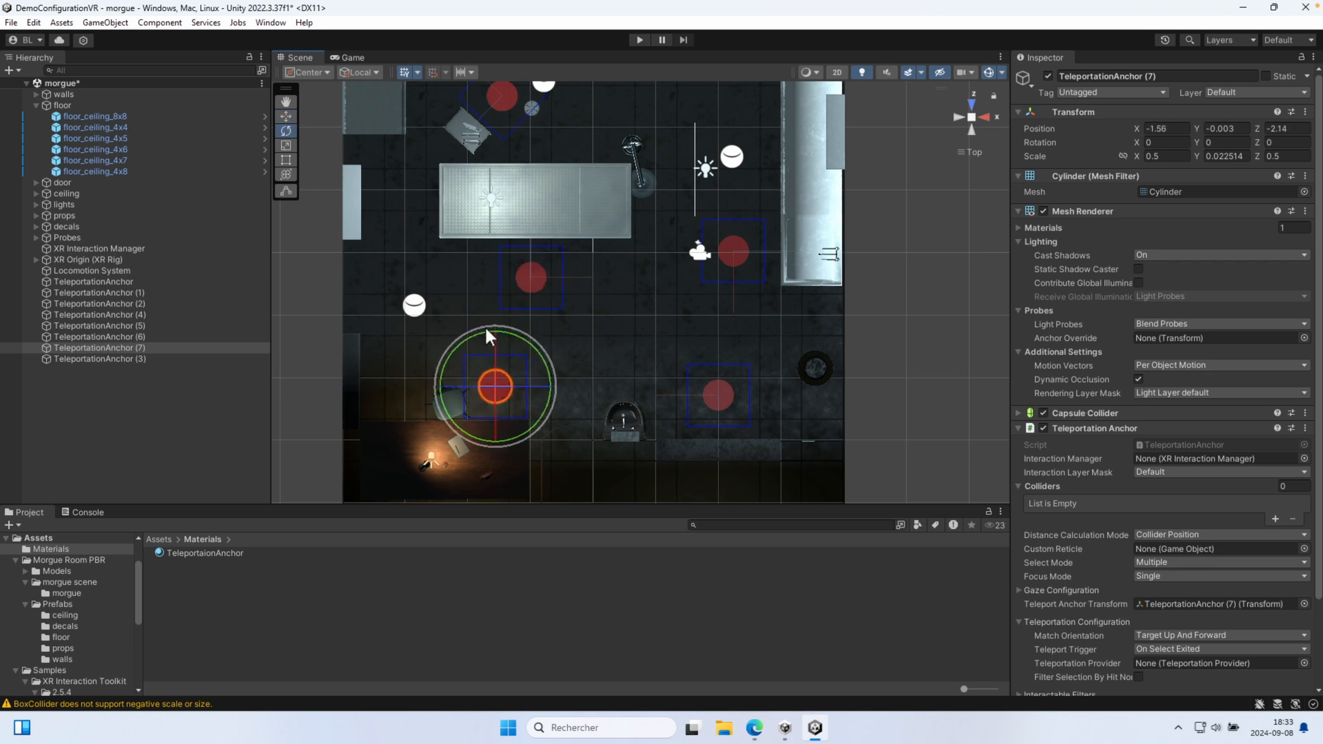
left_click_drag(445, 354, 456, 427)
Examine the layout of all the teleportation anchors across the morgue room from above
scroll(624, 319, "down", 6)
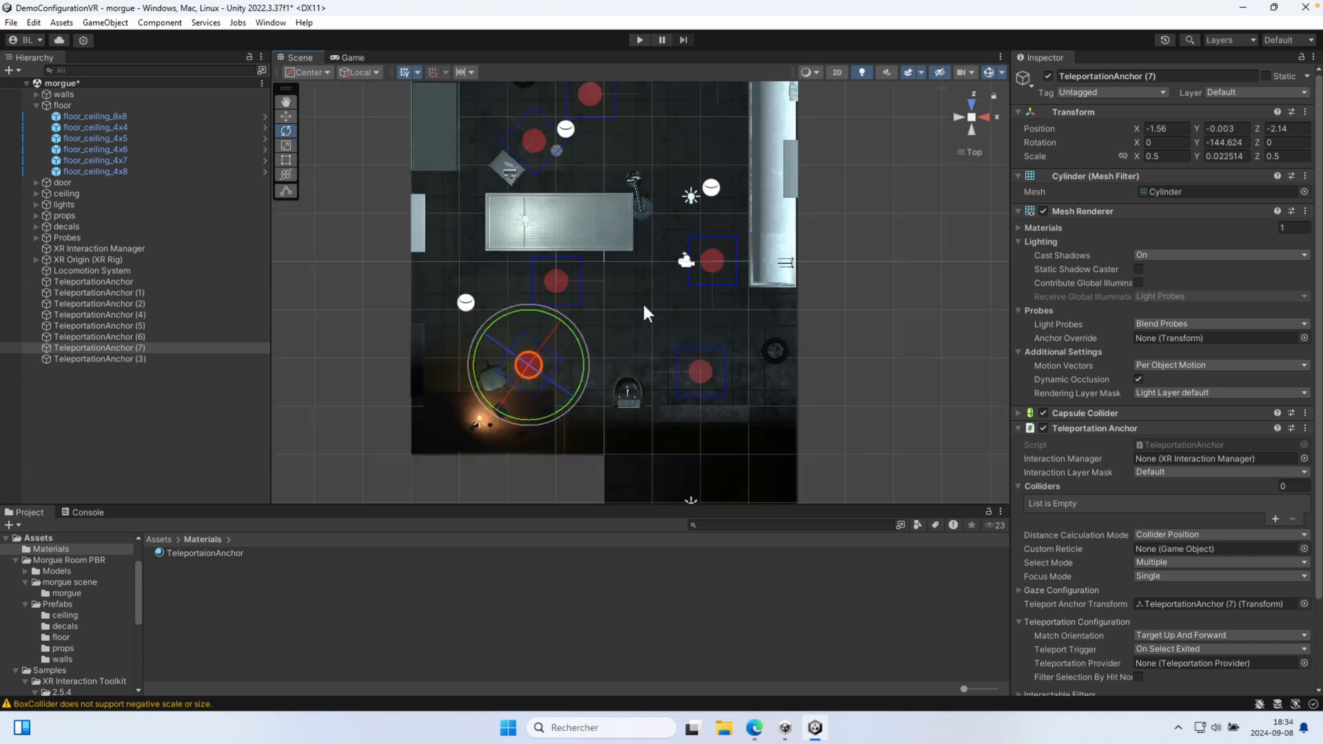
middle_click_drag(643, 303, 679, 435)
middle_click_drag(699, 352, 652, 413)
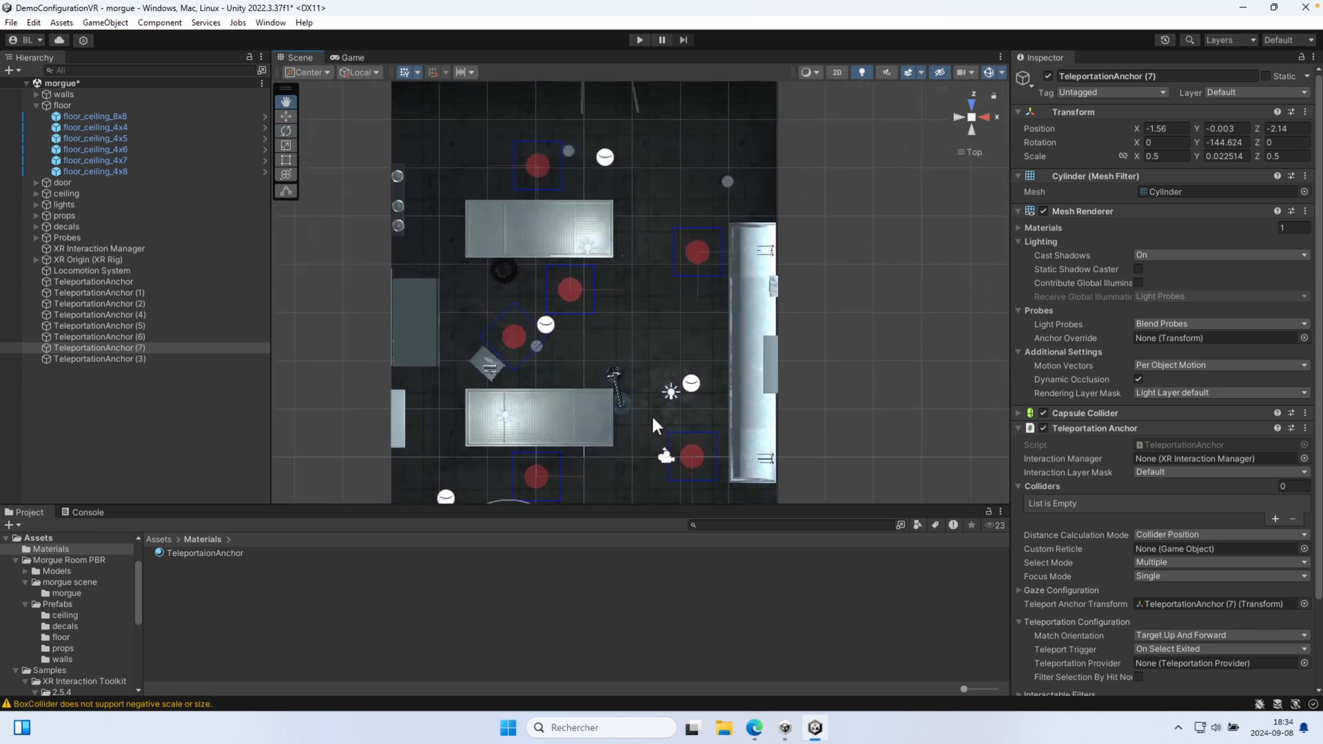
middle_click_drag(684, 340, 657, 432)
middle_click_drag(594, 384, 663, 235)
middle_click_drag(689, 410, 670, 327)
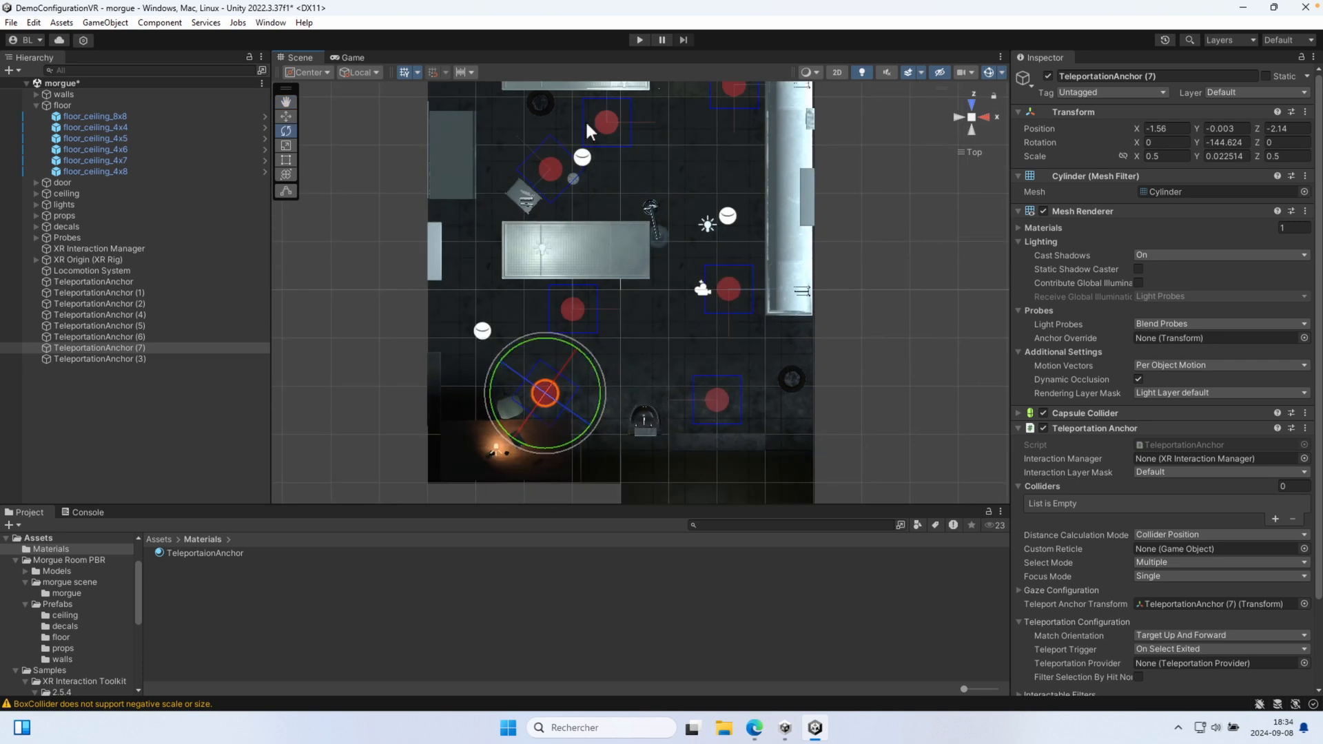
middle_click_drag(663, 369, 638, 435)
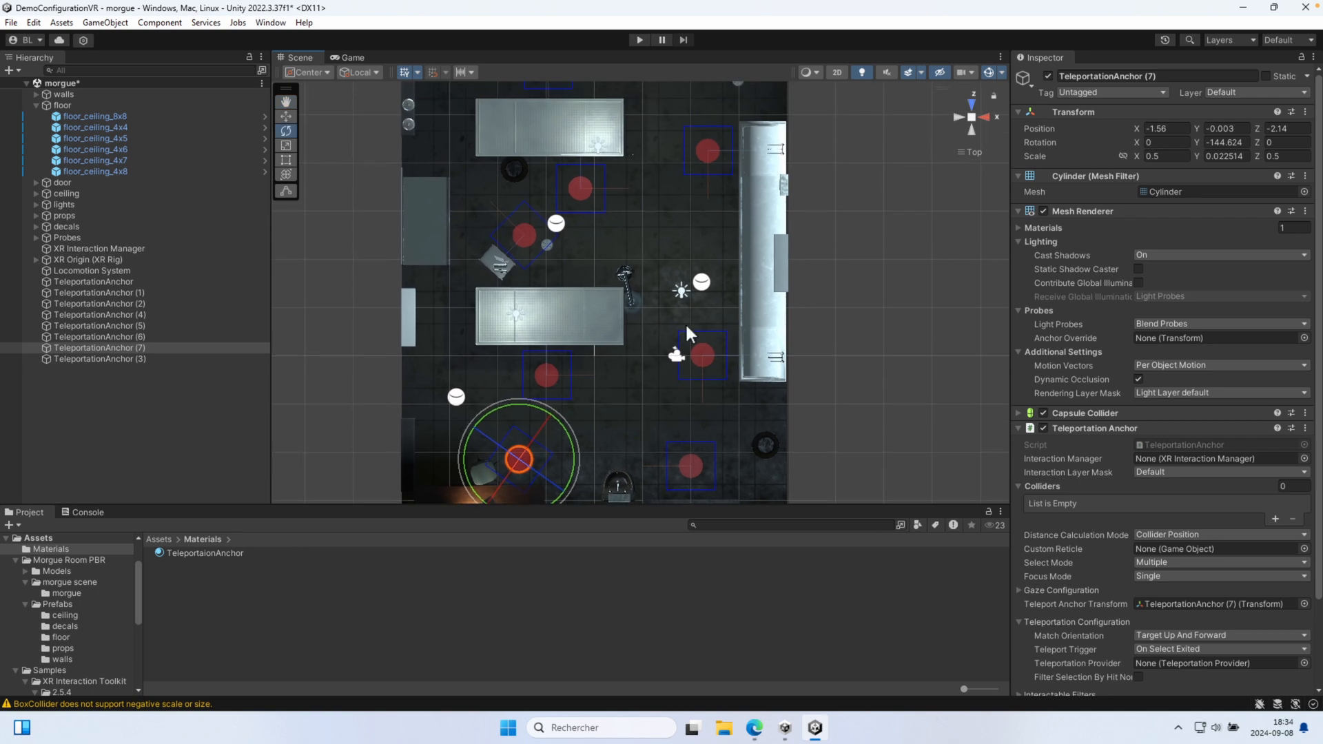
middle_click_drag(644, 261, 606, 317)
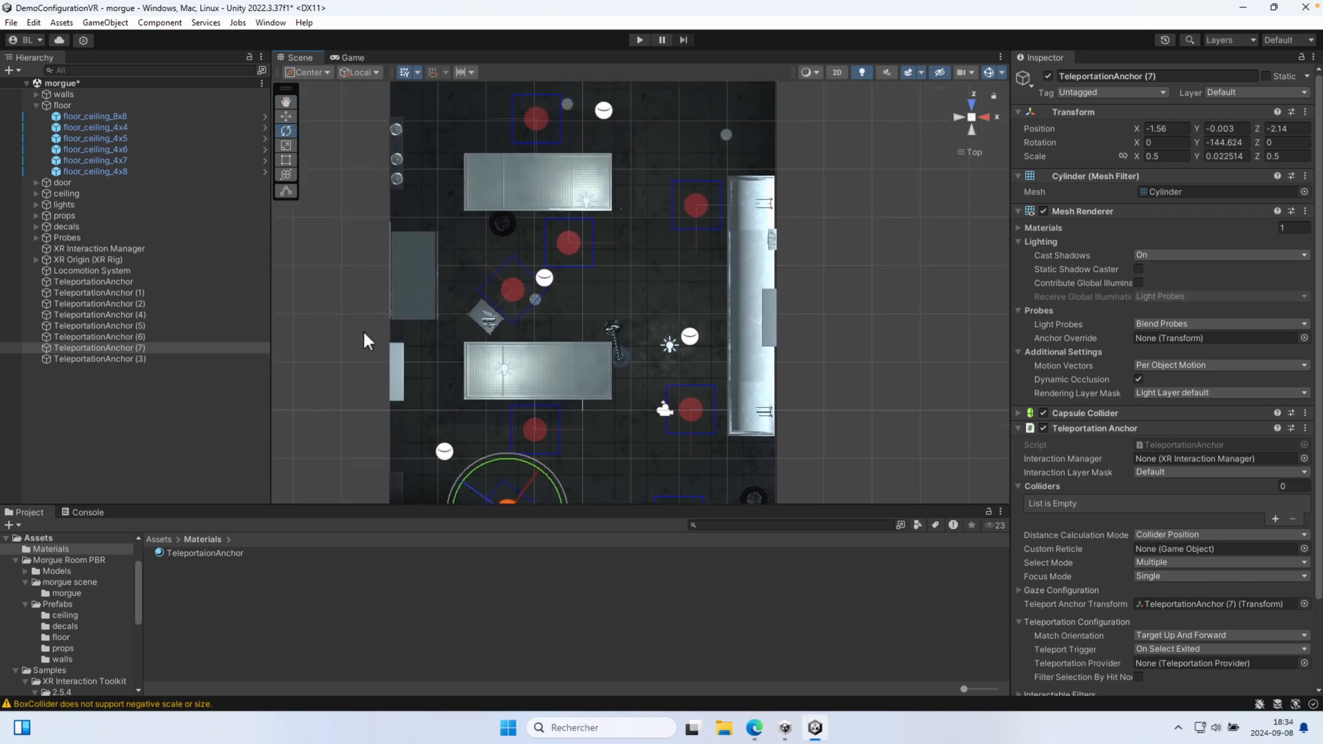
Run the scene and teleport with the right controller onto the anchor in front of the nearest sink
left_click(639, 40)
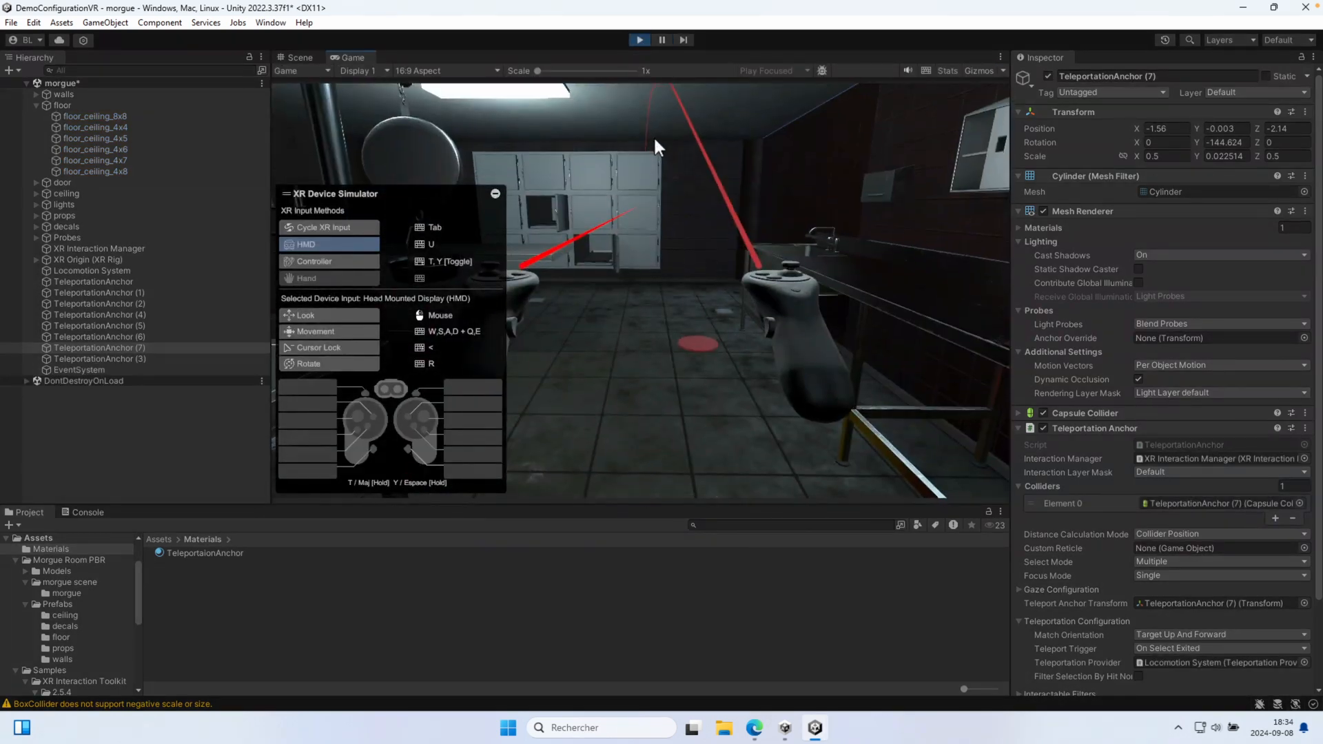
key("y")
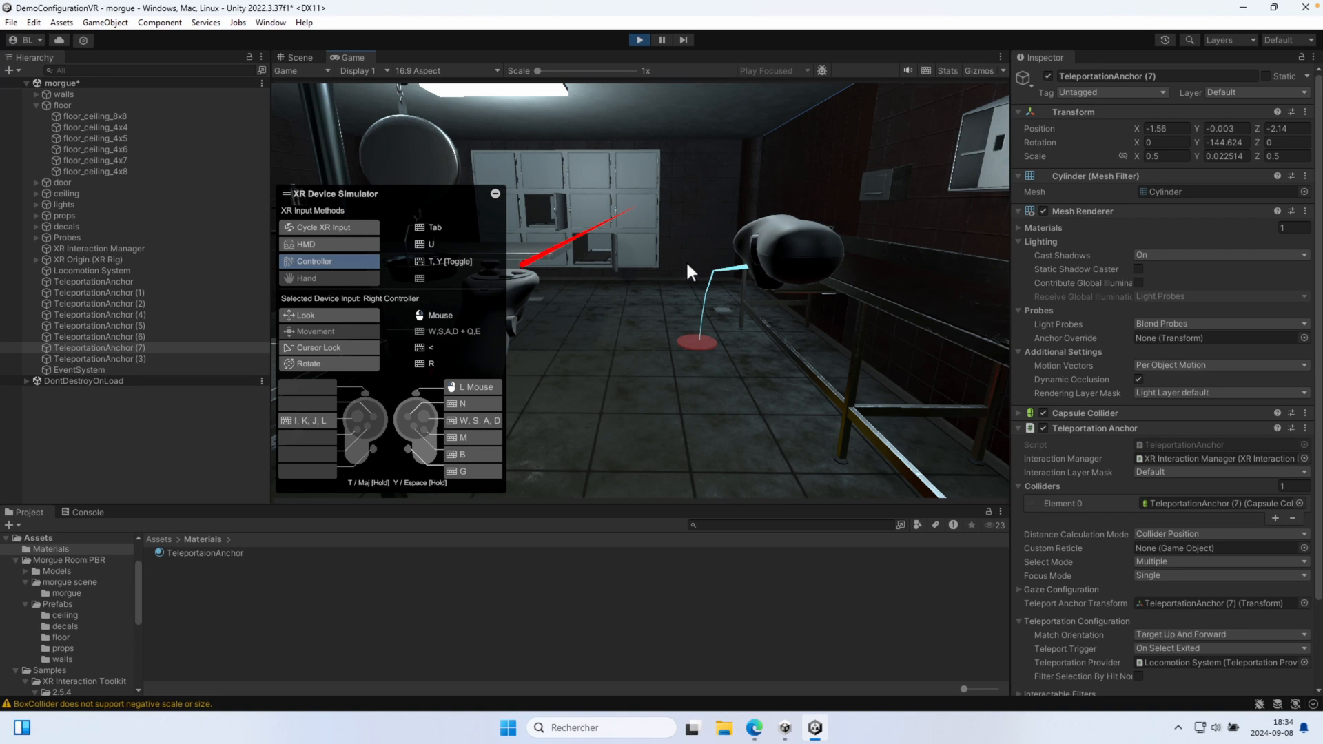
key("g")
Look around from the sink, turn the player toward the metal tables, and teleport onto the anchor facing the instrument tray
key("u")
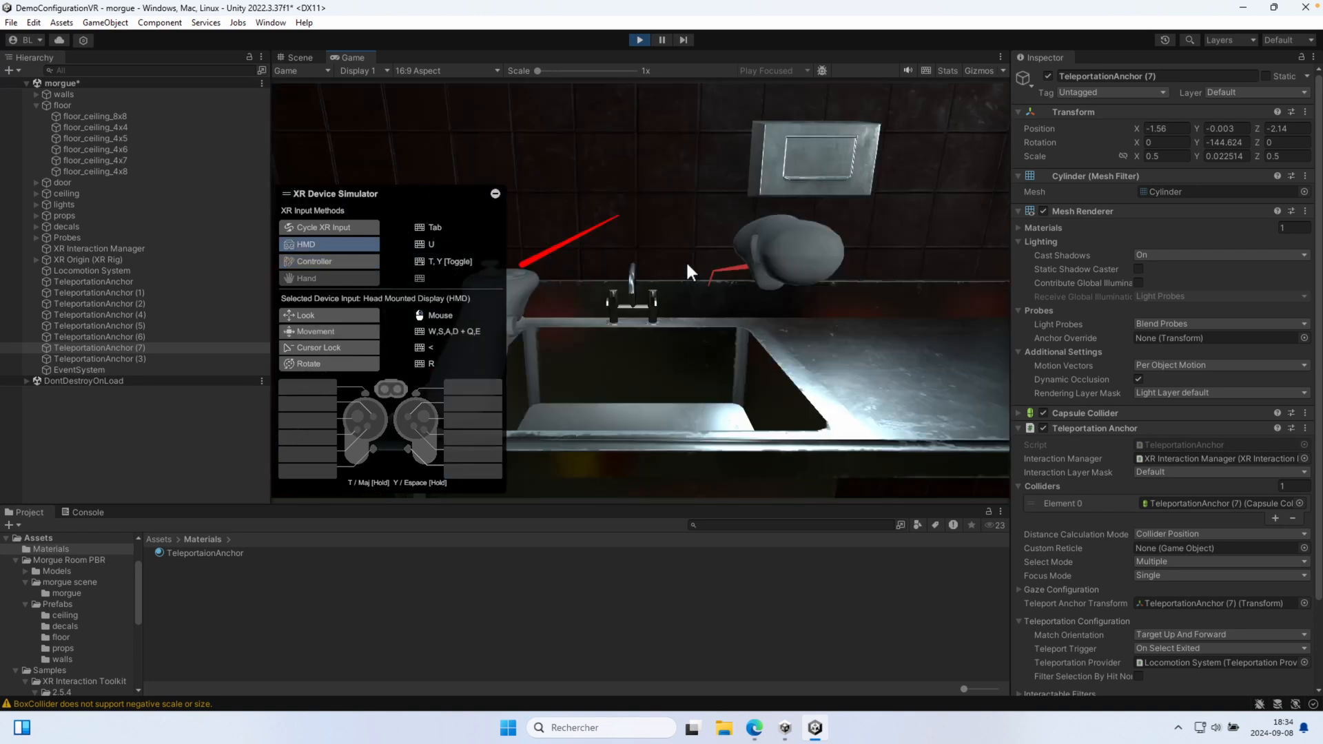
key("y")
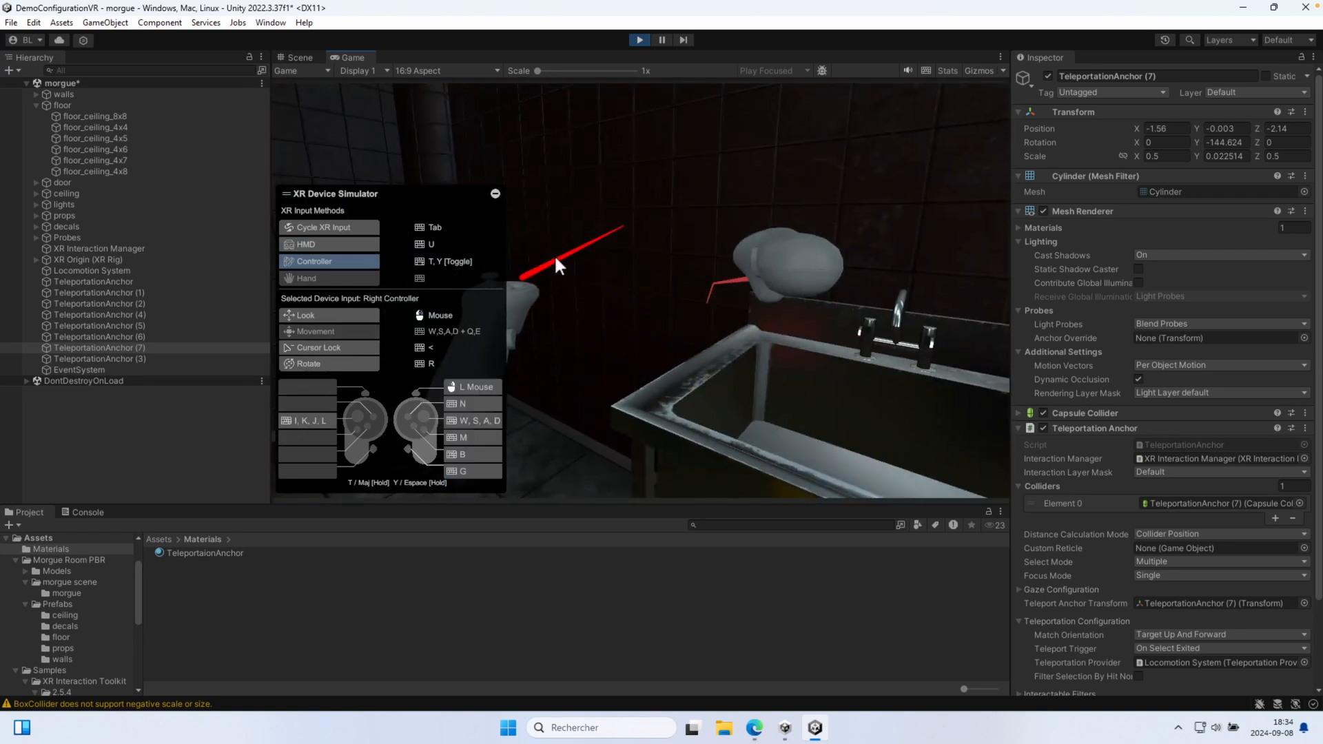
key("a")
key("a")
key("a")
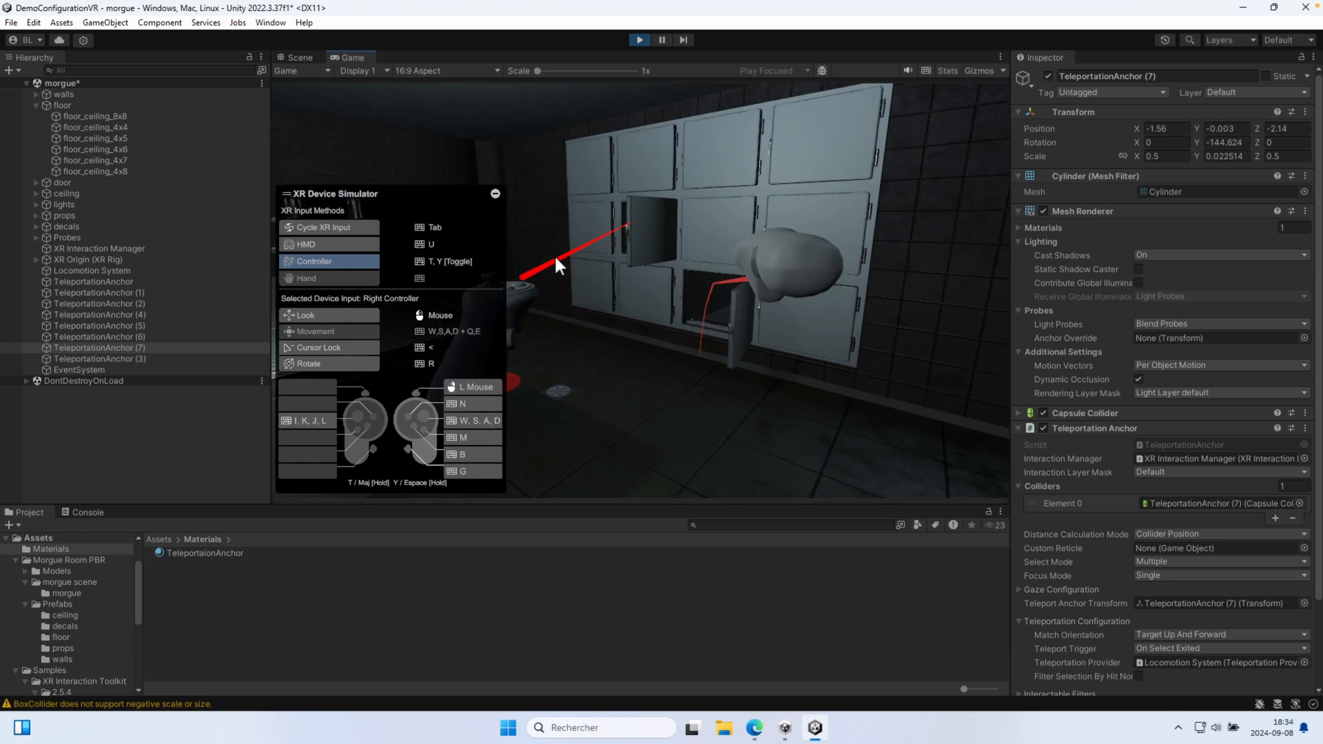
key("a")
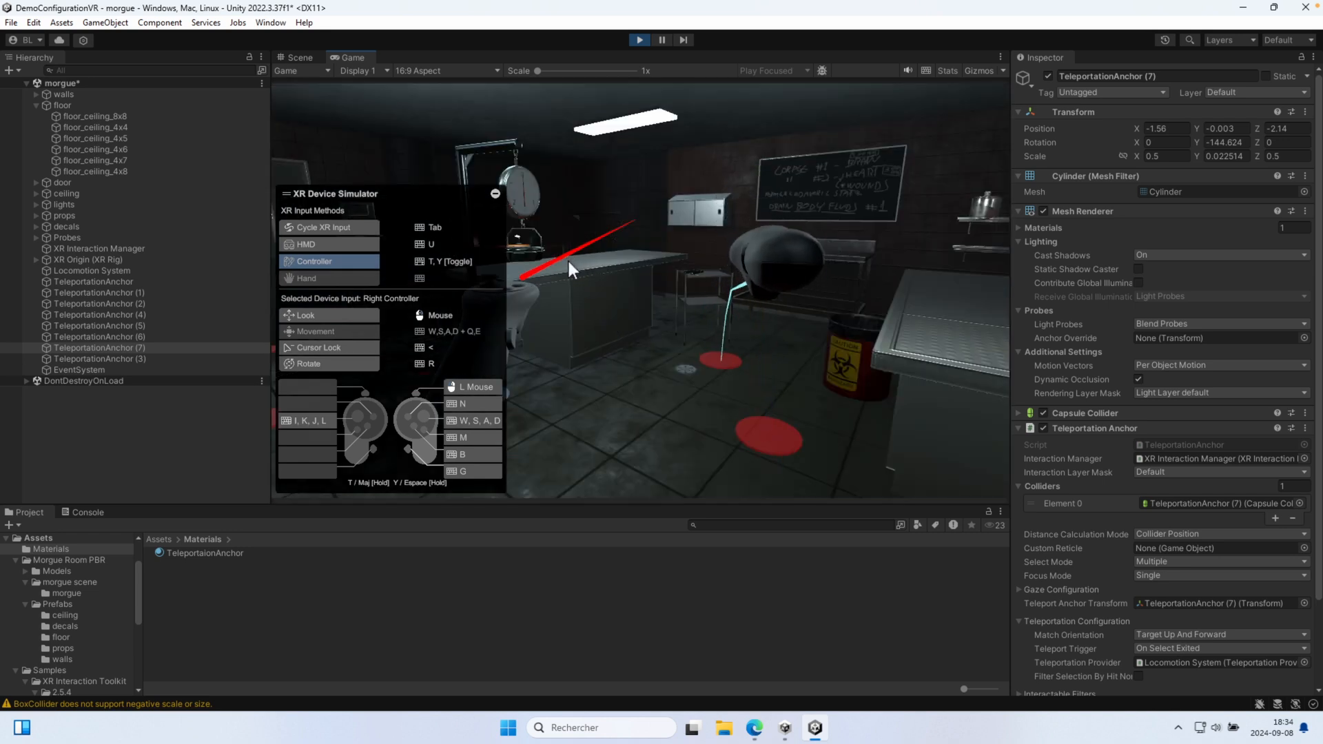
key("g")
Look around at the instrument tray, turn the player around with the right controller, and teleport back to the first sink's anchor
key("u")
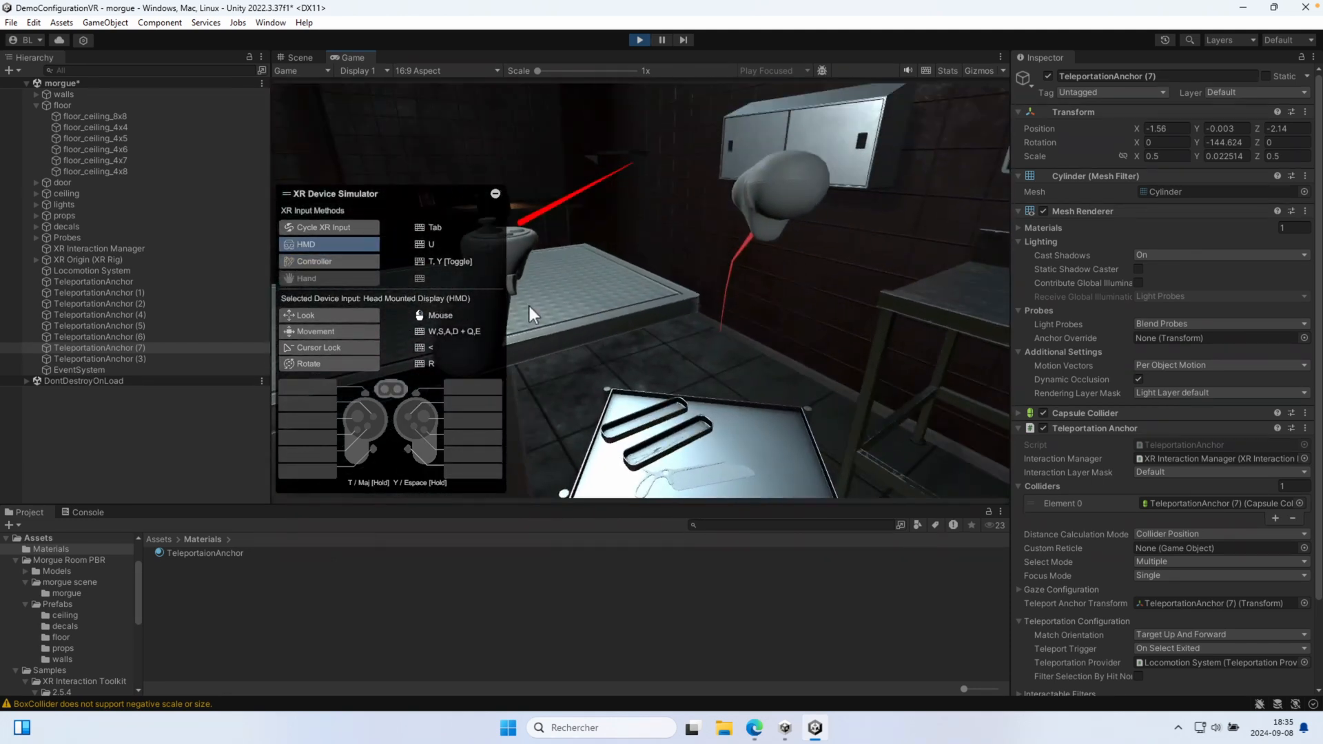
key("y")
key("s")
key("s")
key("s")
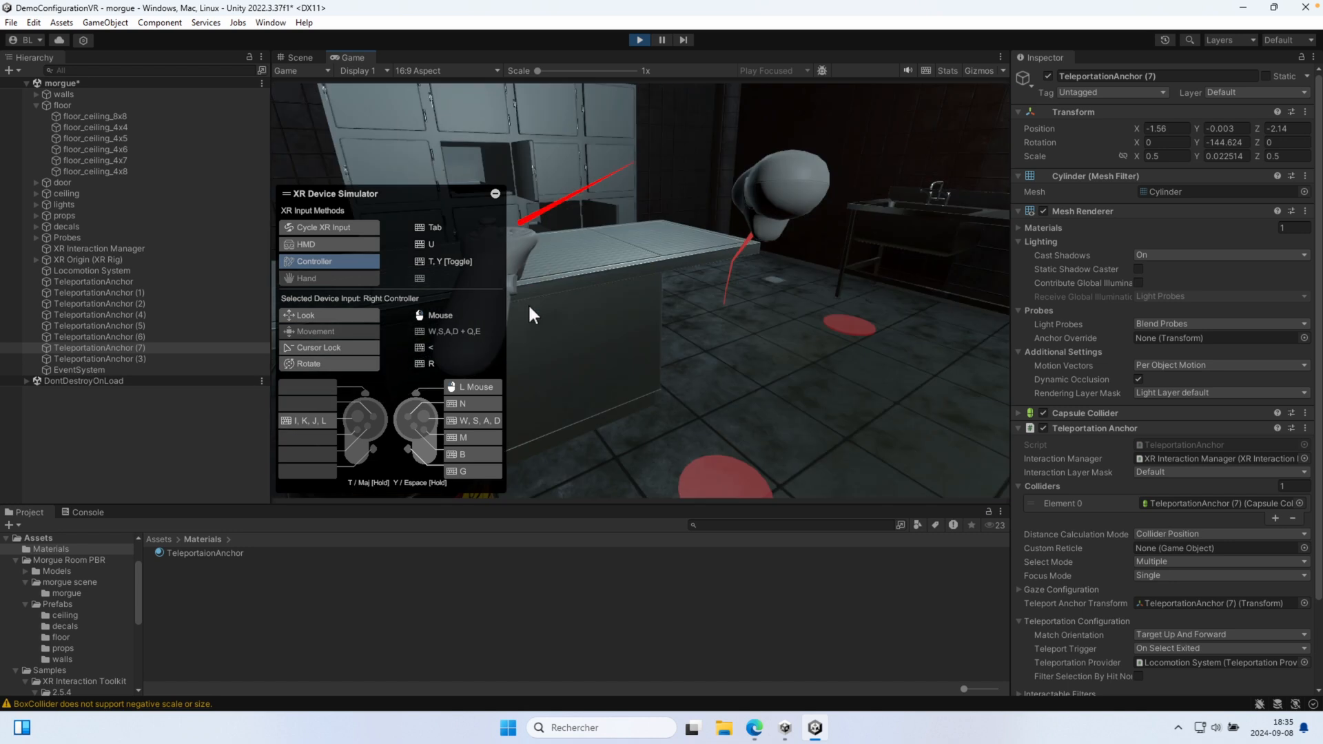
key("d")
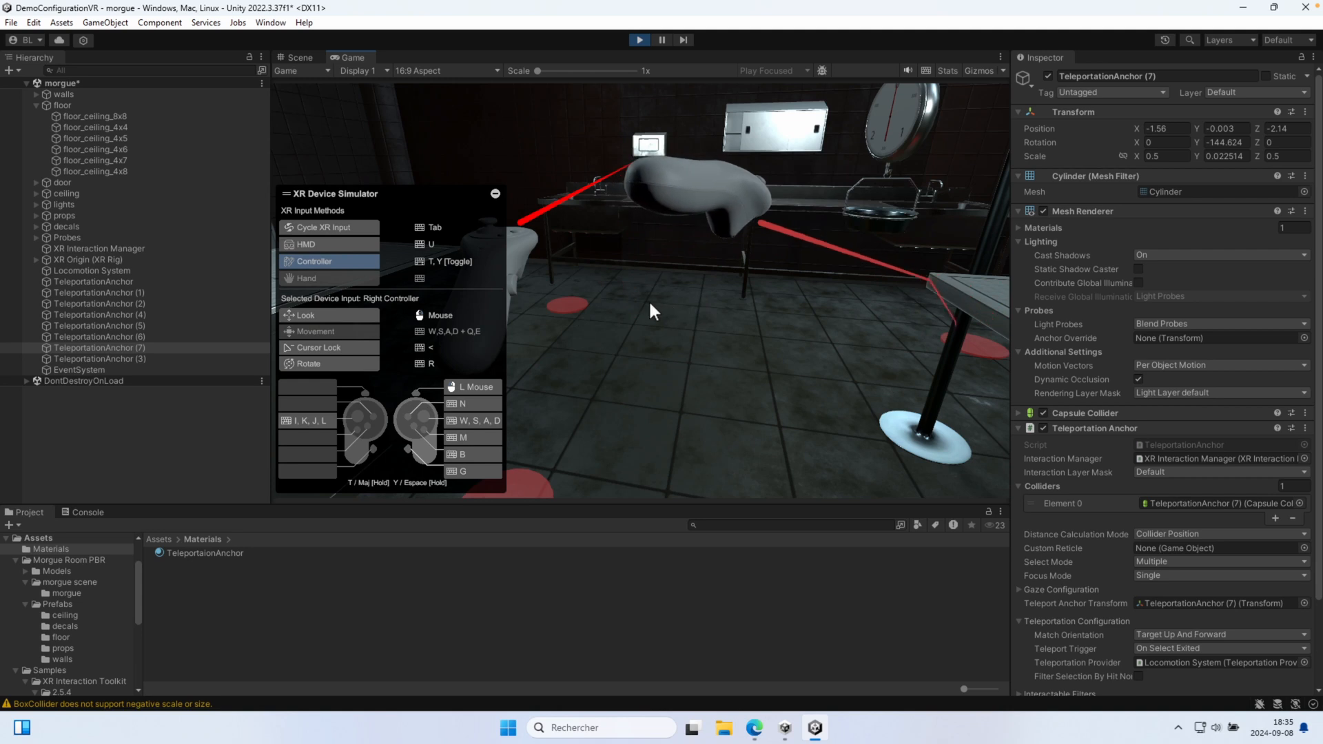
key("g")
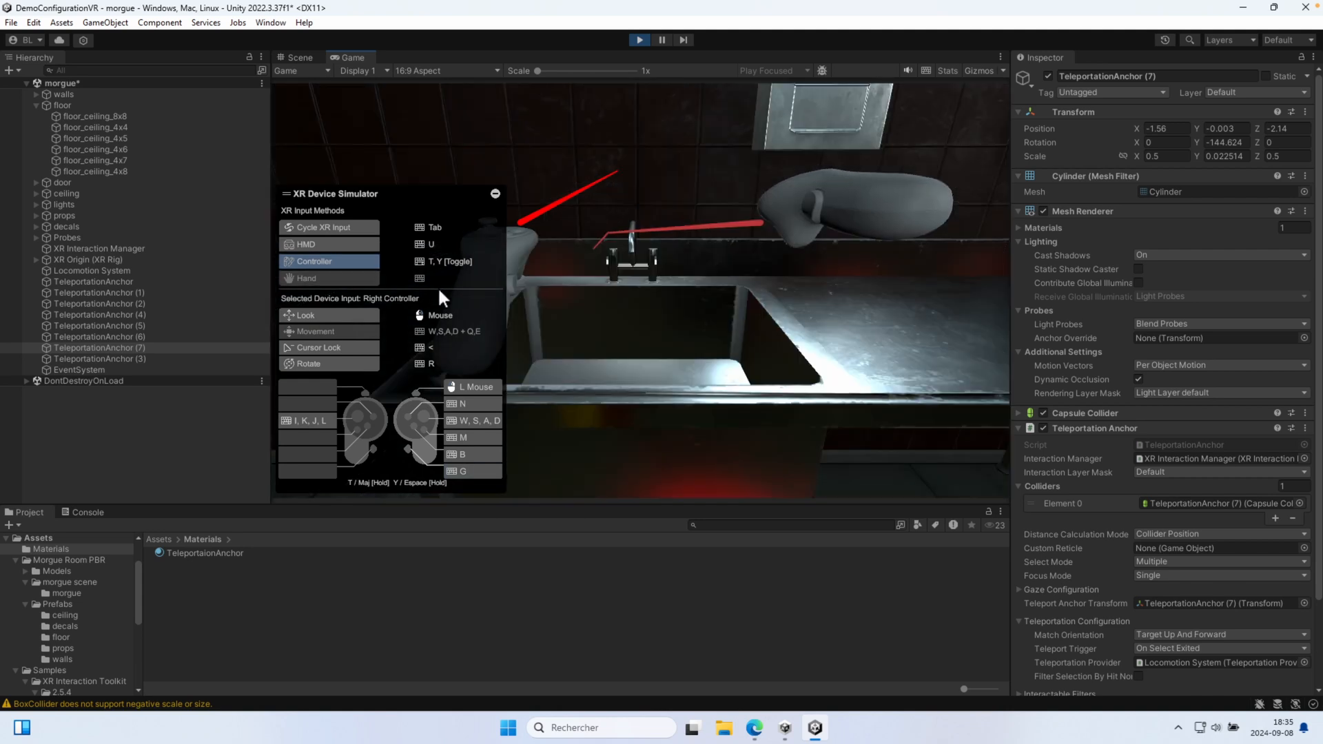
Turn the player along the counter toward the double doors and teleport onto the other sink's anchor
key("a")
key("d")
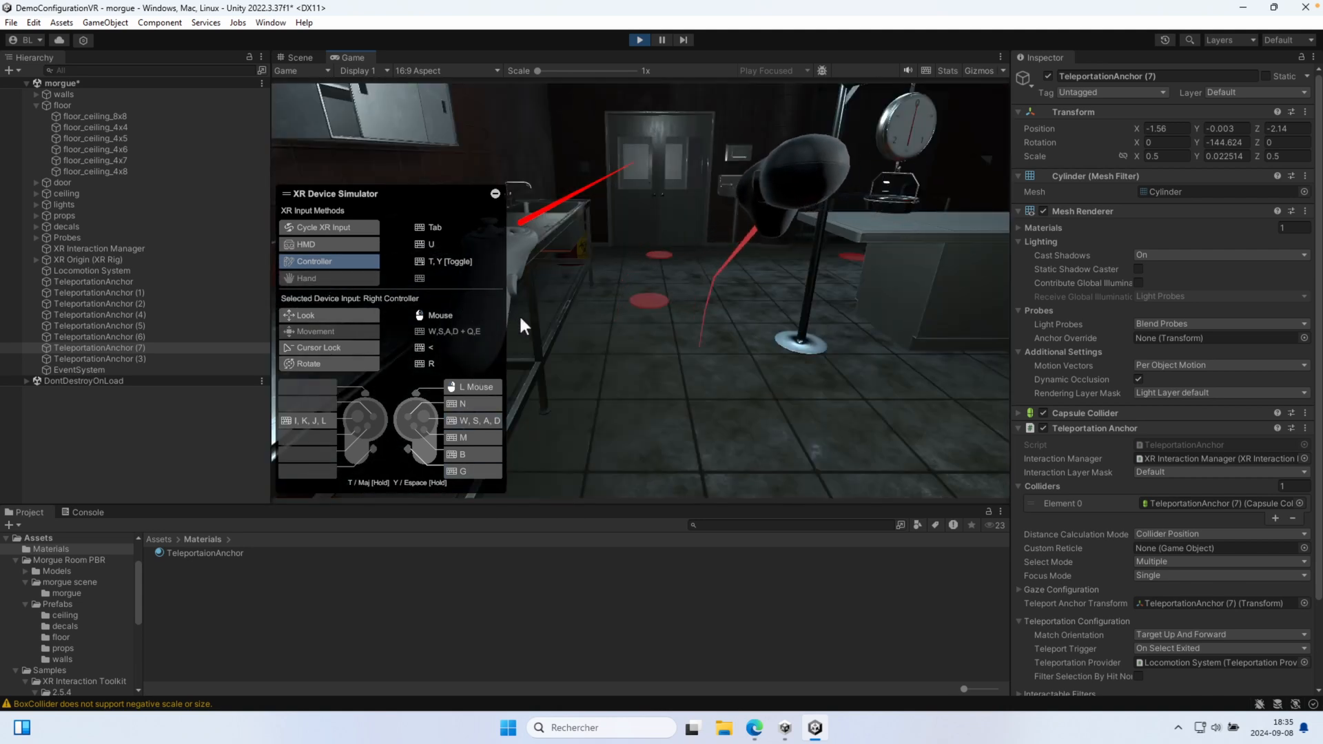
key("g")
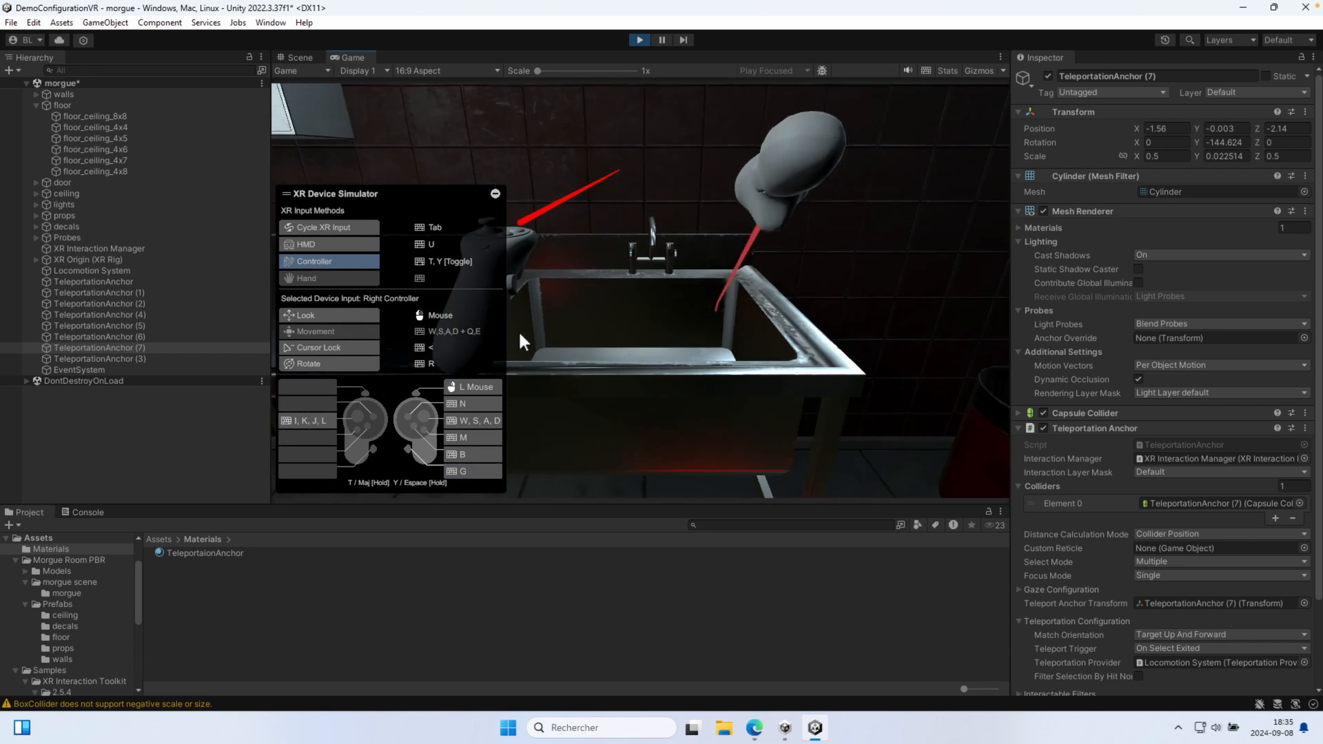
Turn the player toward the lit desk, teleport onto its anchor, and release the right controller
key("d")
key("d")
key("d")
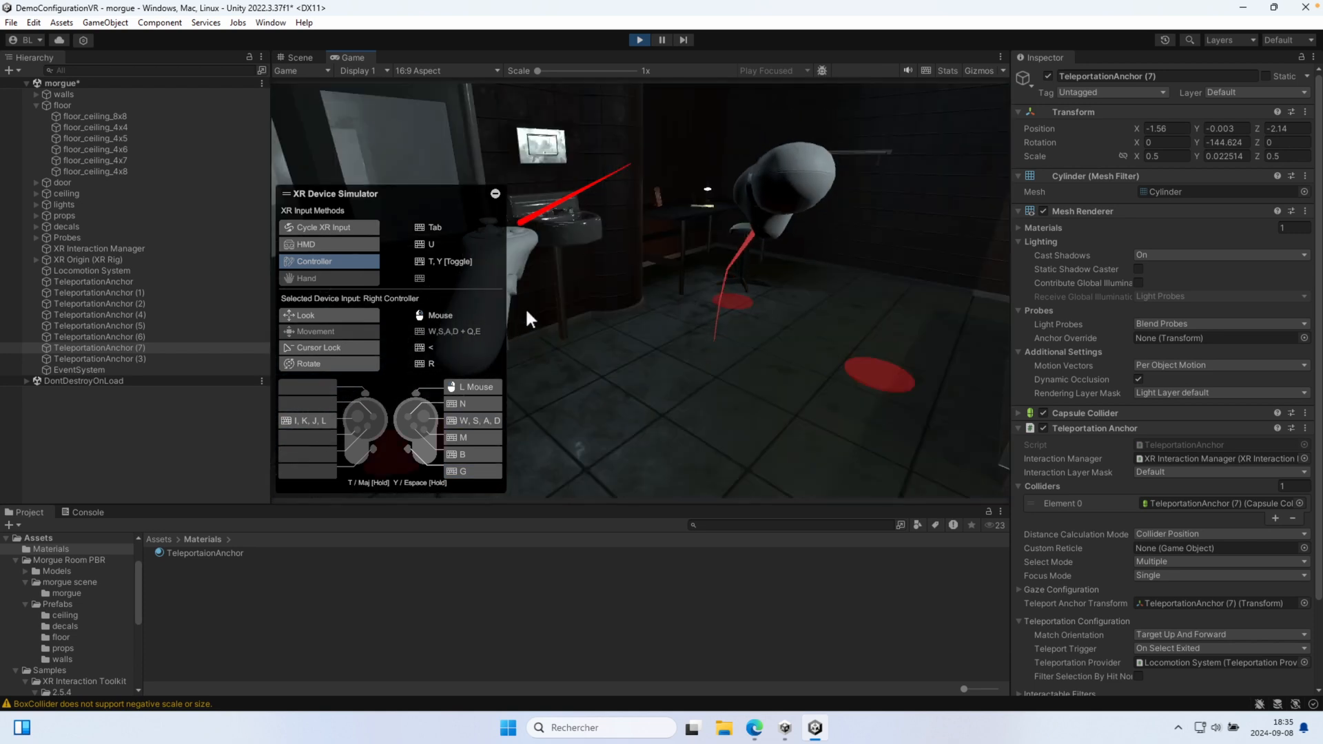
key("g")
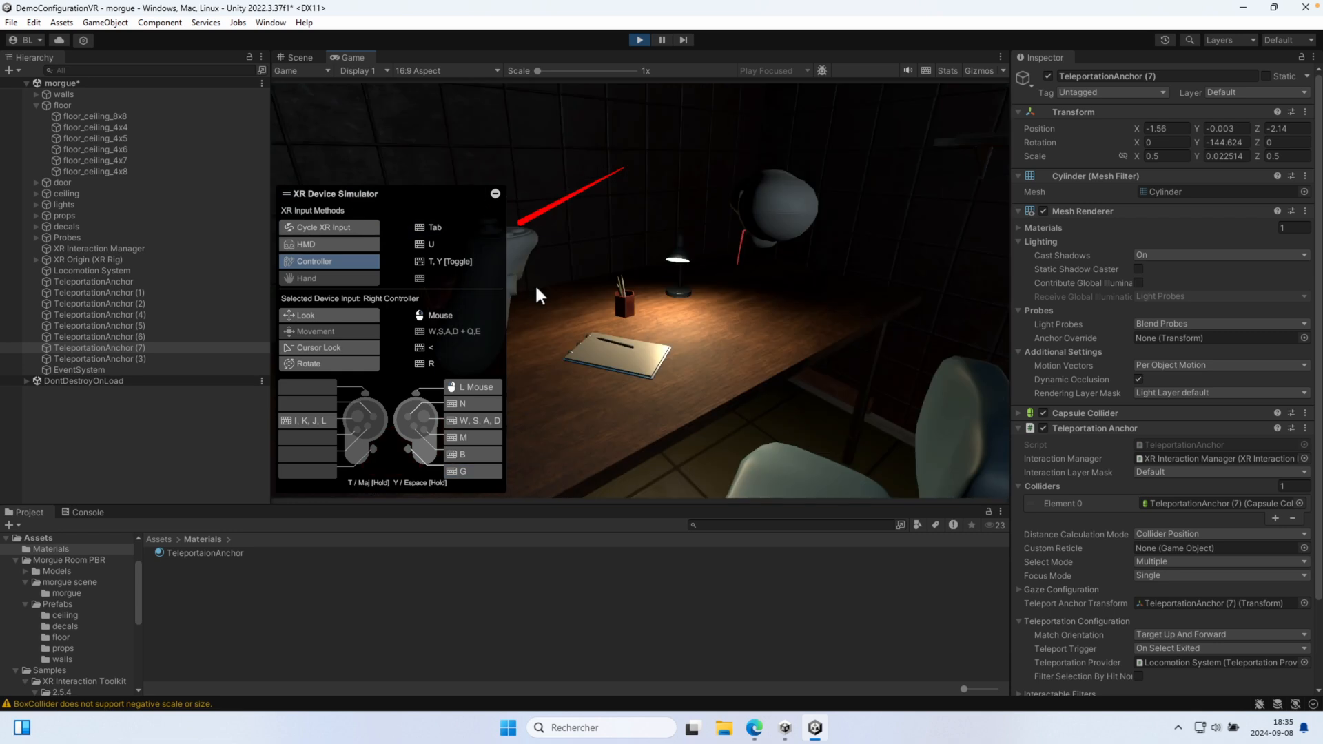
key("y")
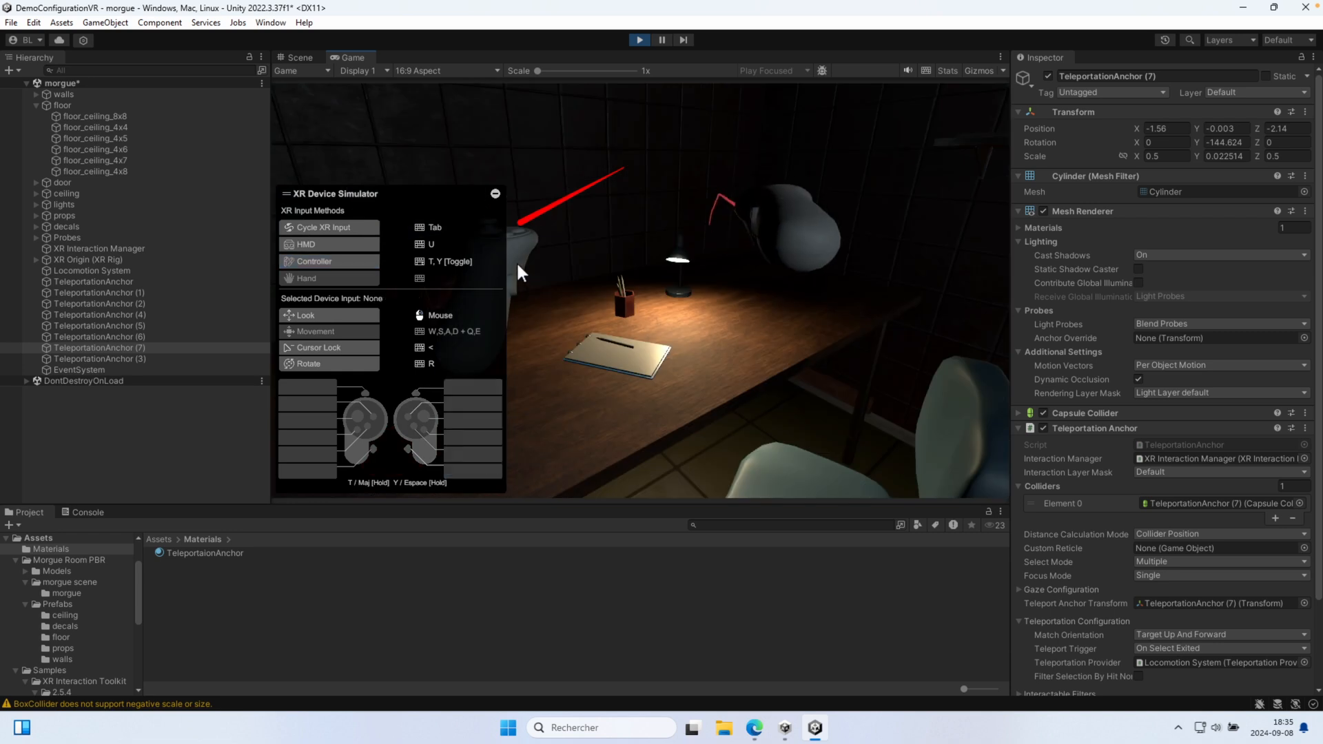